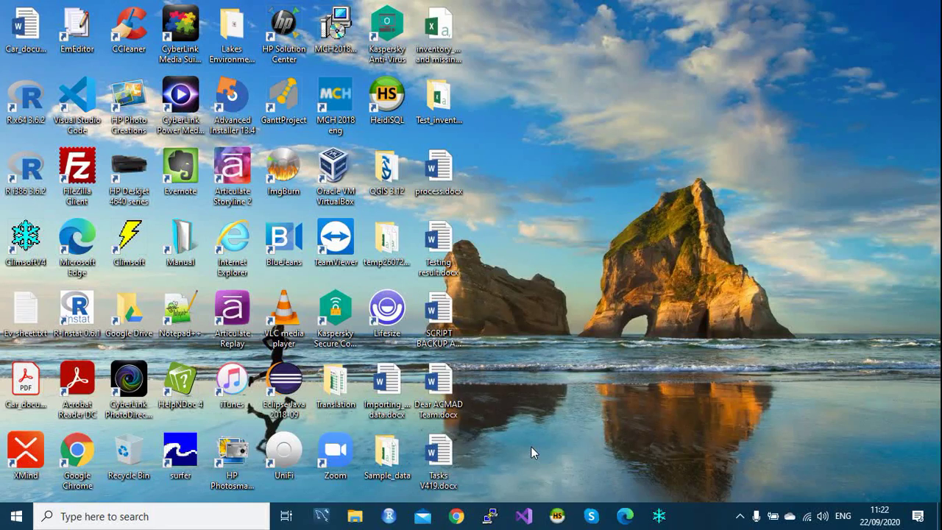
Step: Browse Sample_data > Data_Text_files > Data > Daily_Data_single_element_column > Values_Single_Column and select Daily_one_col.csv
{"action": "double_click", "coordinate": [390, 460]}
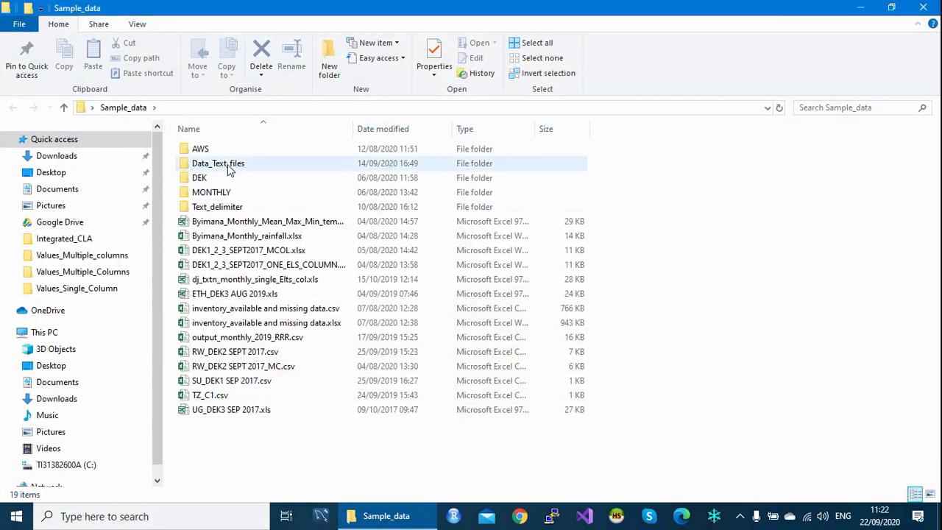
{"action": "double_click", "coordinate": [230, 169]}
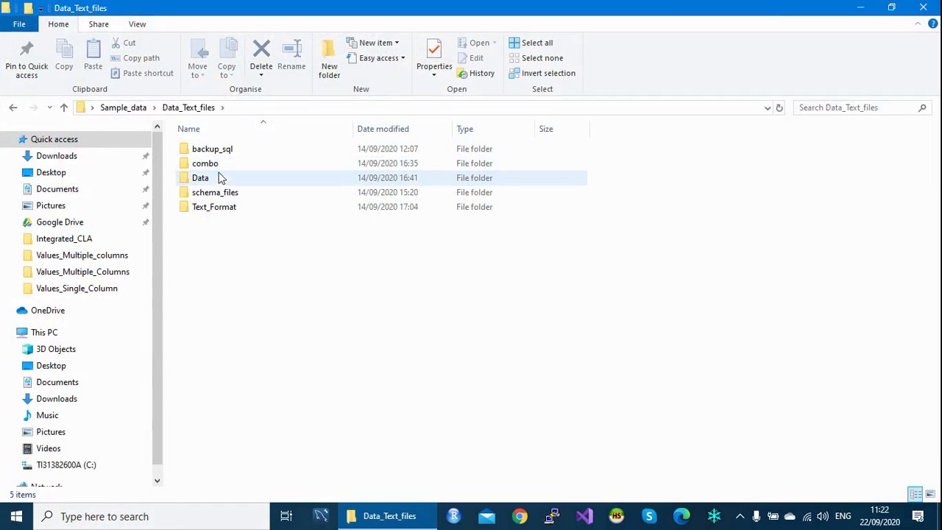
{"action": "double_click", "coordinate": [212, 180]}
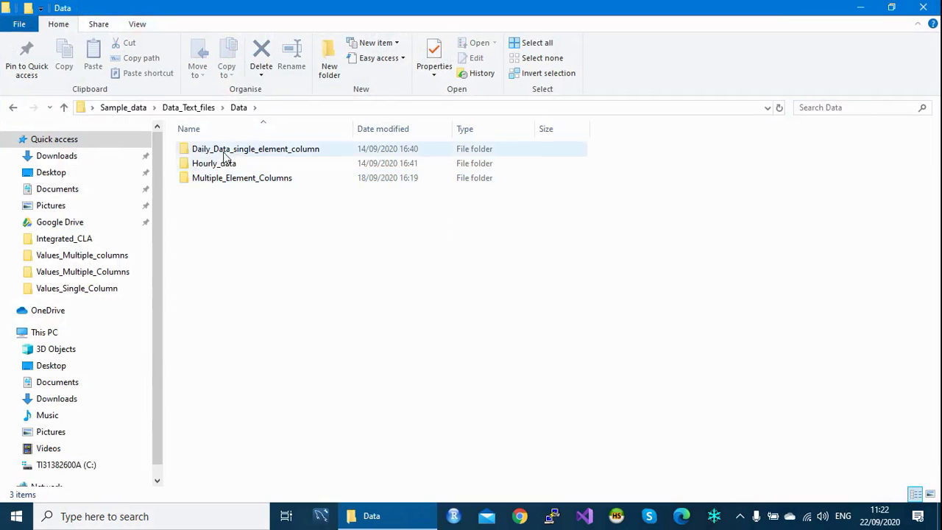
{"action": "double_click", "coordinate": [230, 150]}
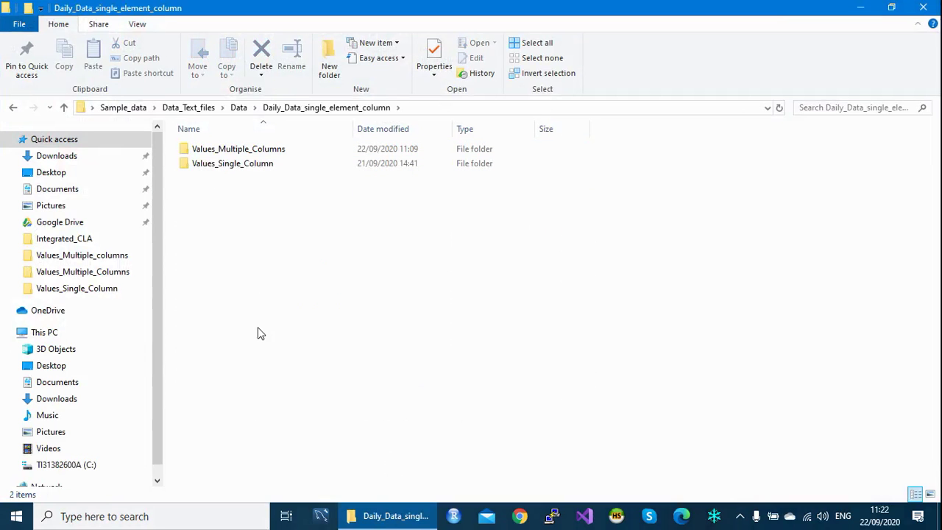
{"action": "left_click", "coordinate": [199, 175]}
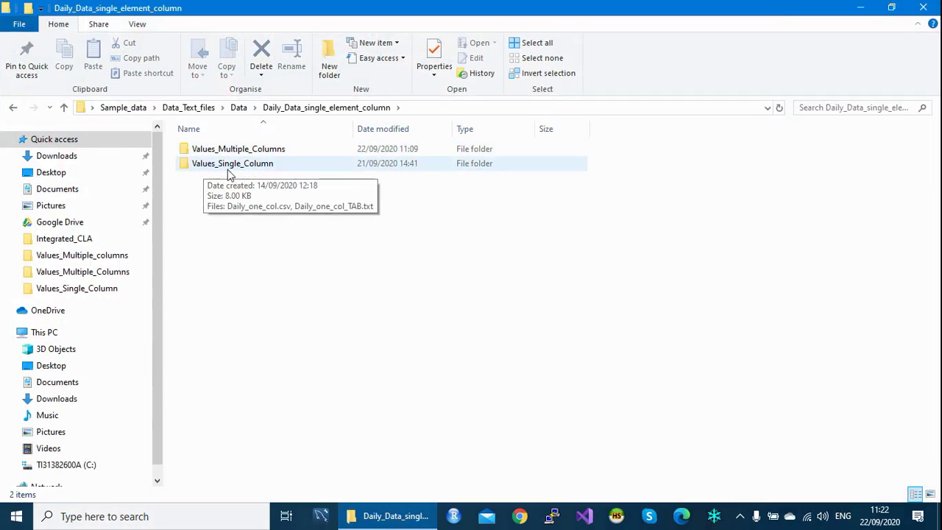
{"action": "left_click", "coordinate": [217, 151]}
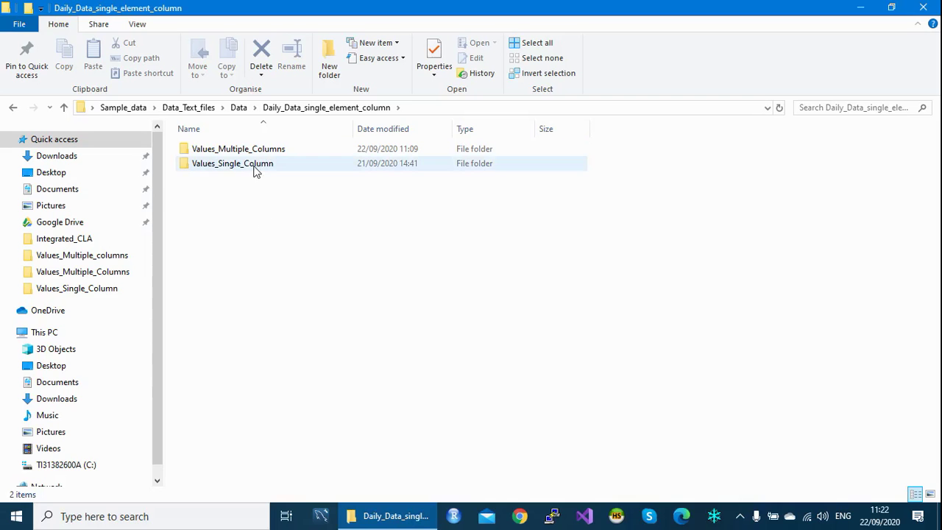
{"action": "double_click", "coordinate": [255, 171]}
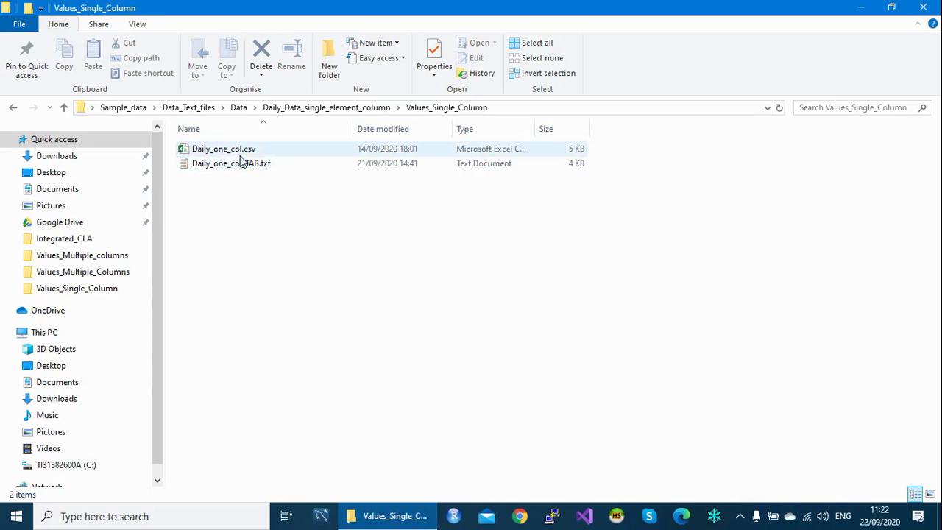
{"action": "left_click", "coordinate": [236, 153]}
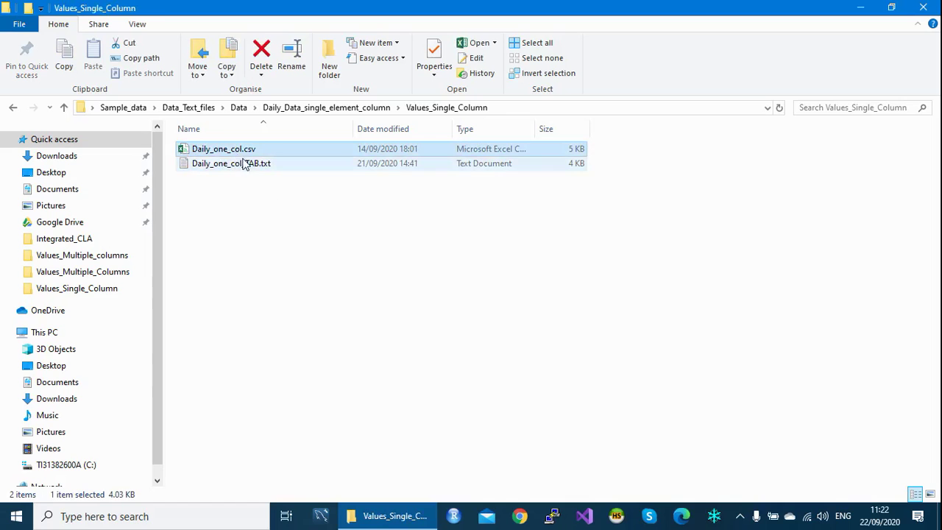
Step: Open Daily_one_col.csv in Excel and inspect its StationId and Element_code columns
{"action": "double_click", "coordinate": [220, 151]}
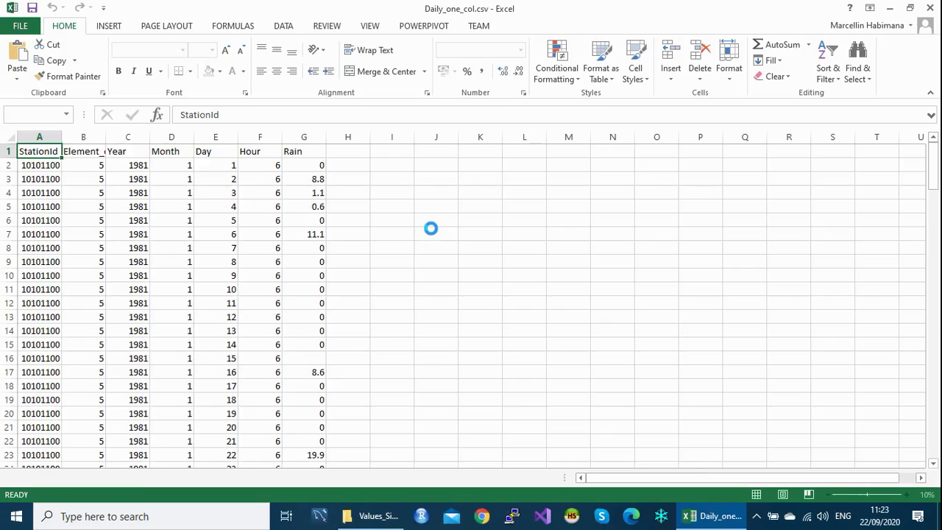
{"action": "left_click_drag", "start_coordinate": [925, 174], "coordinate": [926, 169]}
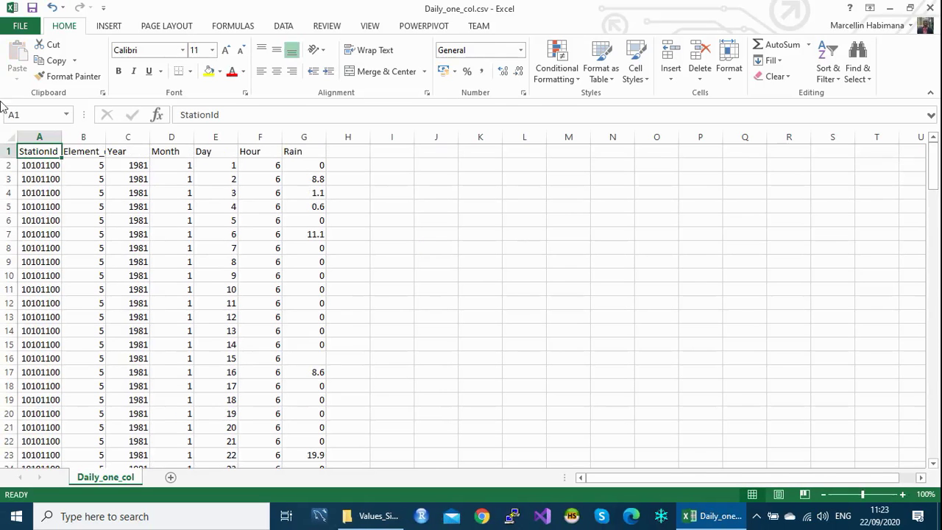
{"action": "left_click", "coordinate": [42, 135]}
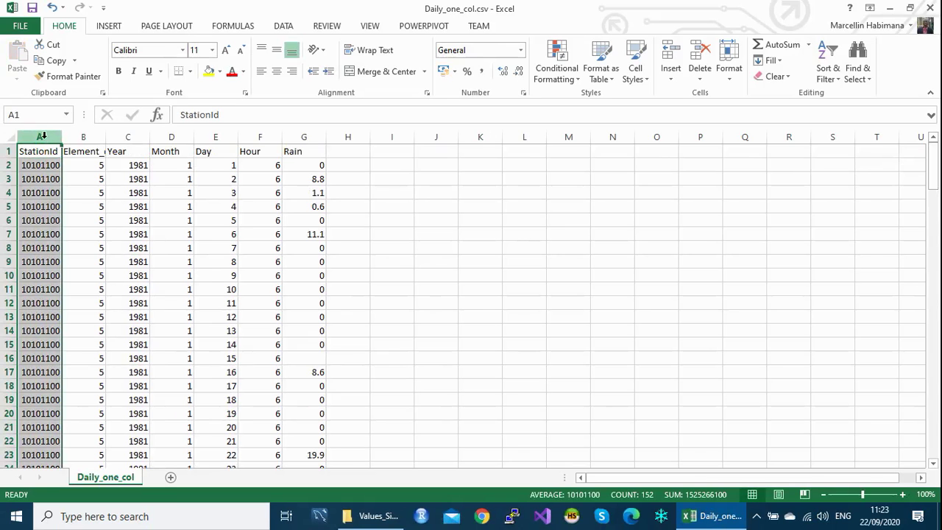
{"action": "left_click", "coordinate": [85, 137]}
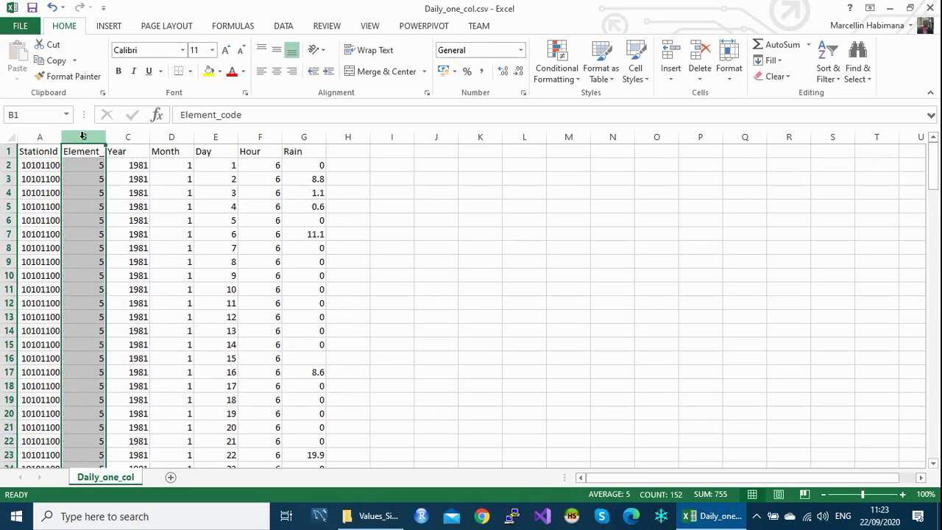
Step: Inspect the Year, Month, Day, Hour and Rain columns, then return to the Explorer window
{"action": "mouse_move", "coordinate": [936, 163]}
{"action": "left_mouse_down"}
{"action": "mouse_move", "coordinate": [921, 449]}
{"action": "mouse_move", "coordinate": [929, 165]}
{"action": "left_mouse_up"}
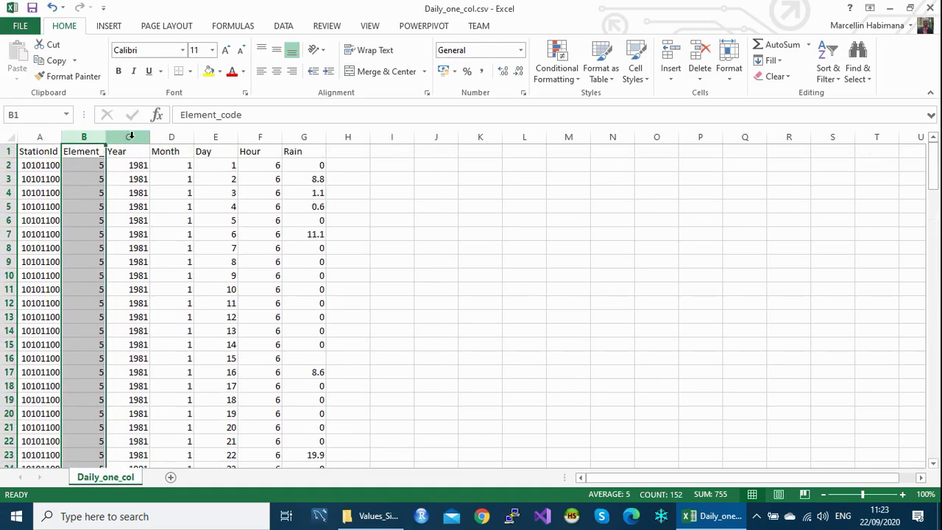
{"action": "left_click", "coordinate": [129, 137]}
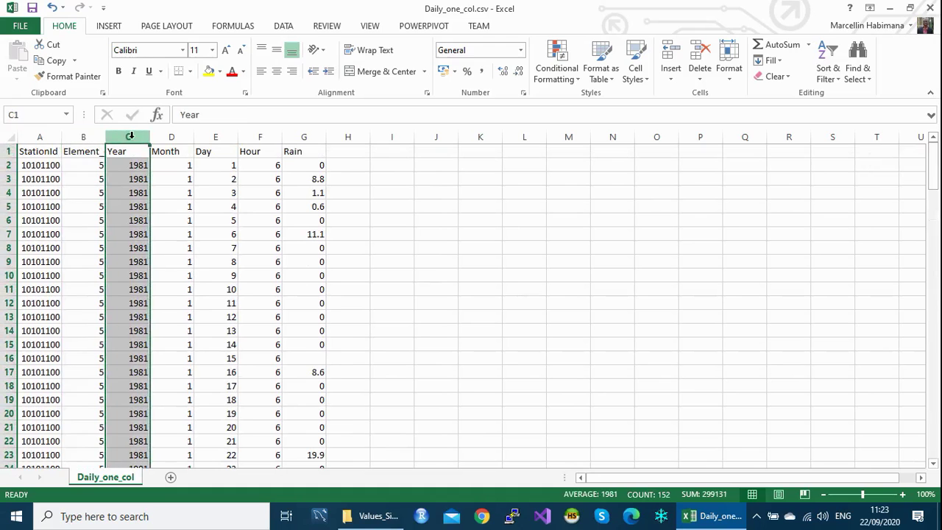
{"action": "left_click", "coordinate": [174, 137]}
{"action": "left_click", "coordinate": [214, 138]}
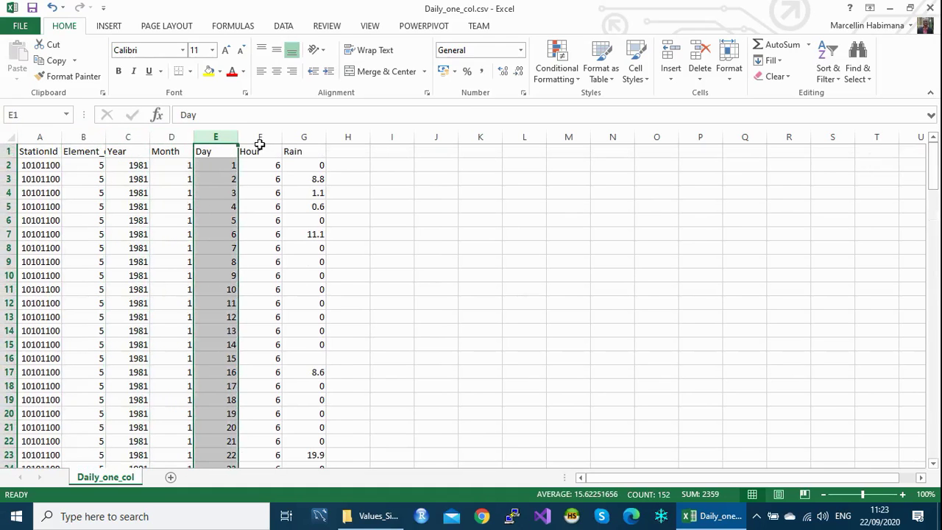
{"action": "left_click", "coordinate": [262, 137]}
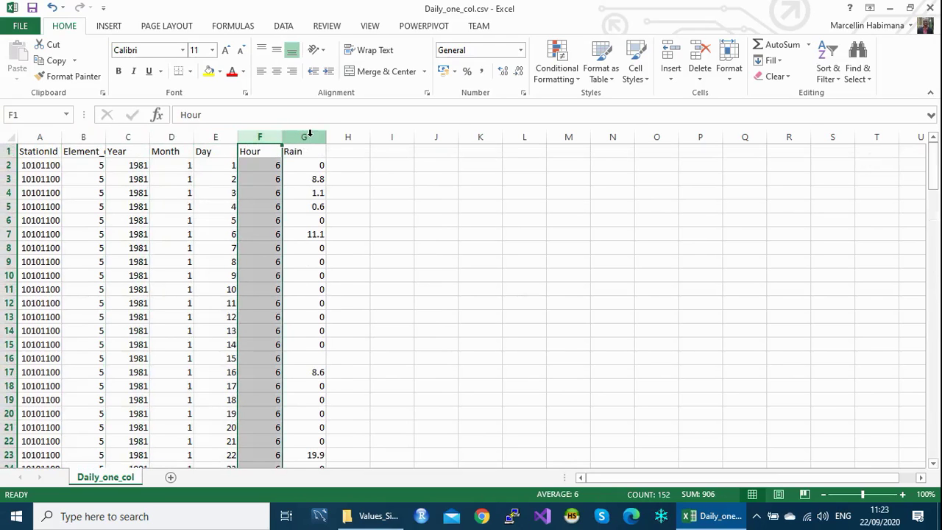
{"action": "left_click", "coordinate": [309, 135]}
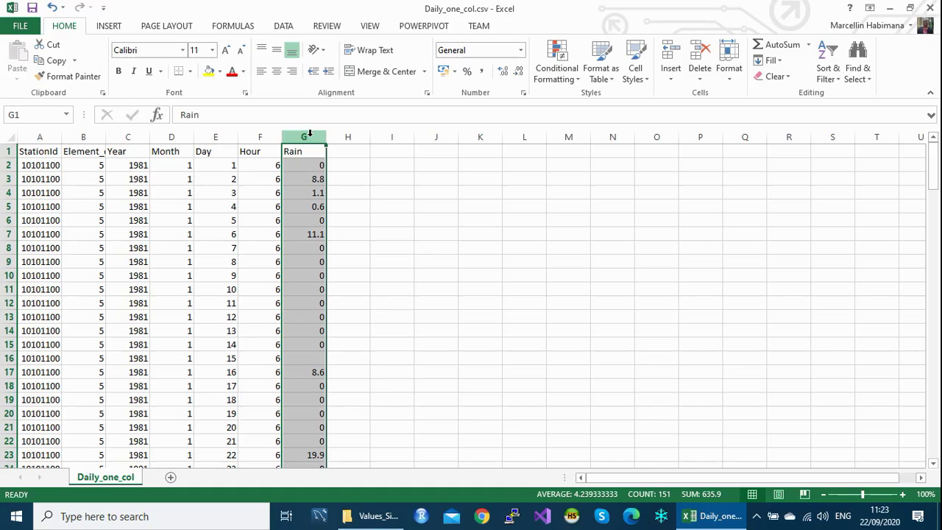
{"action": "left_click", "coordinate": [371, 519]}
Step: Open Daily_many_col.csv from the Values_Multiple_Columns folder in Excel
{"action": "left_click", "coordinate": [64, 108]}
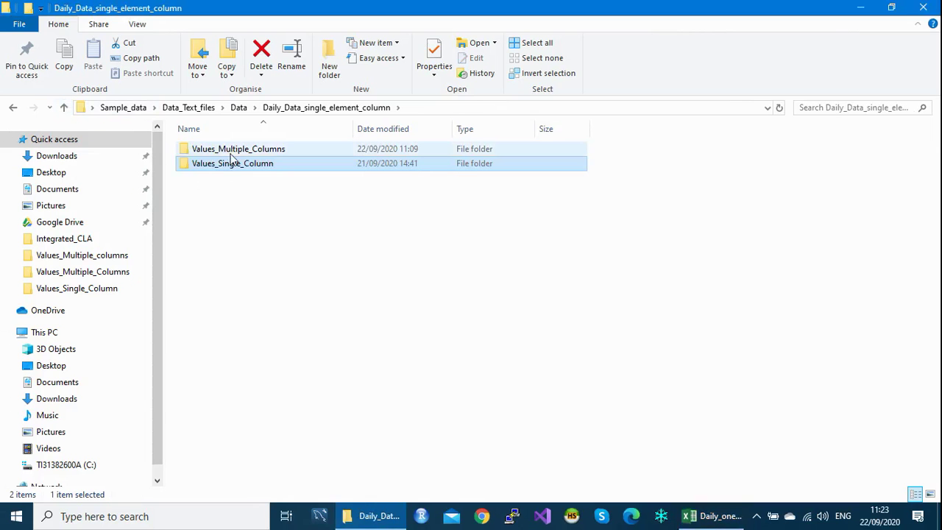
{"action": "double_click", "coordinate": [233, 150]}
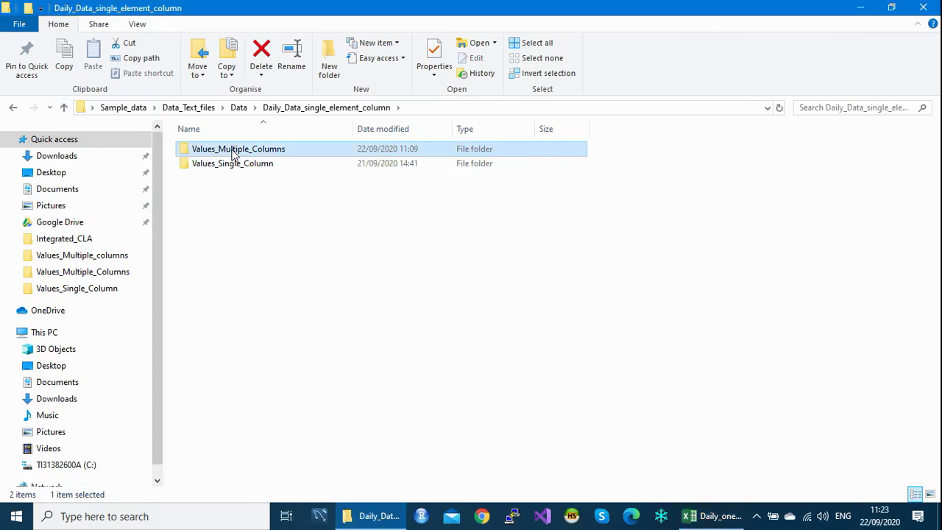
{"action": "double_click", "coordinate": [232, 150]}
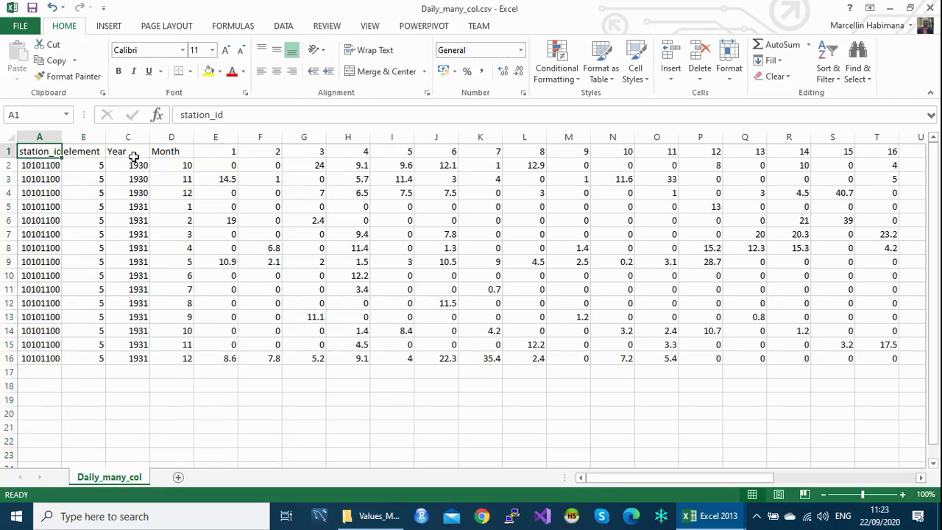
Step: Inspect the element column and the day columns 1 to 31, then bring up the open workbooks
{"action": "left_click", "coordinate": [85, 138]}
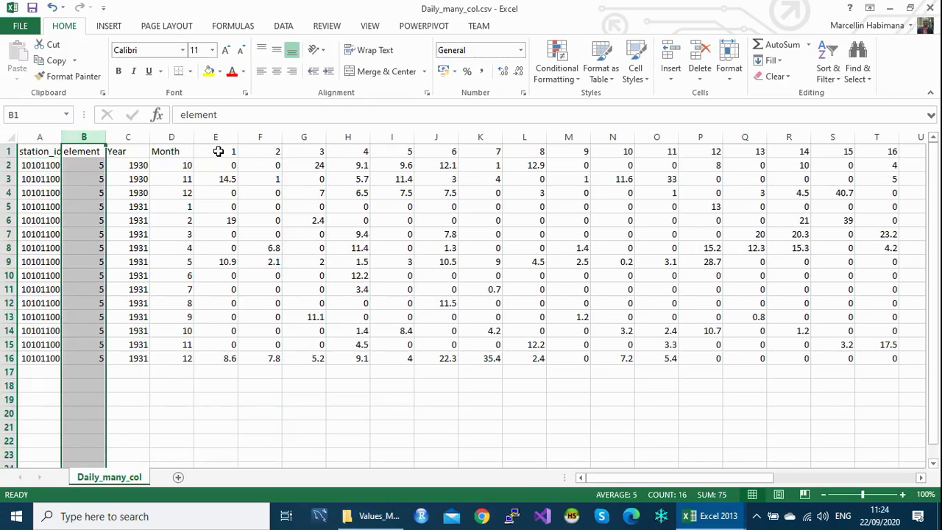
{"action": "left_click", "coordinate": [219, 151]}
{"action": "mouse_move", "coordinate": [619, 483]}
{"action": "left_mouse_down"}
{"action": "mouse_move", "coordinate": [809, 483]}
{"action": "mouse_move", "coordinate": [612, 476]}
{"action": "left_mouse_up"}
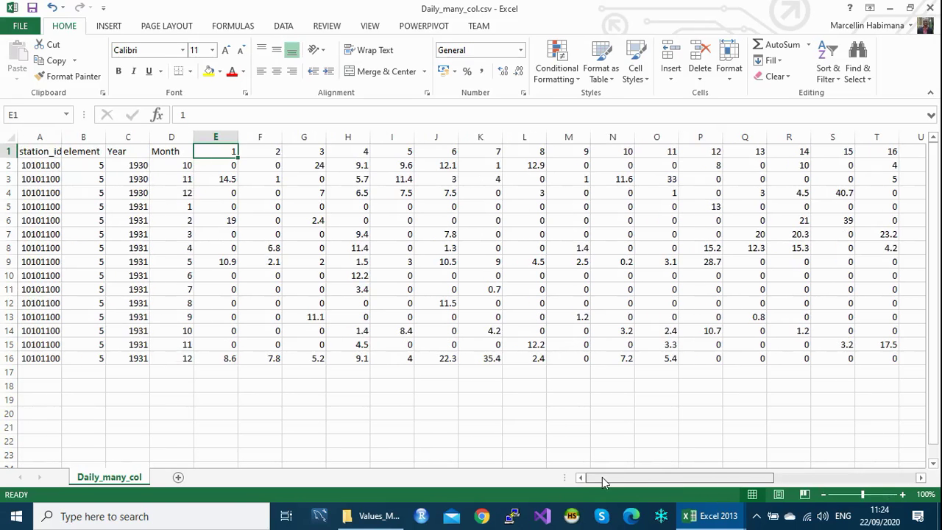
{"action": "left_click_drag", "start_coordinate": [209, 150], "coordinate": [759, 151]}
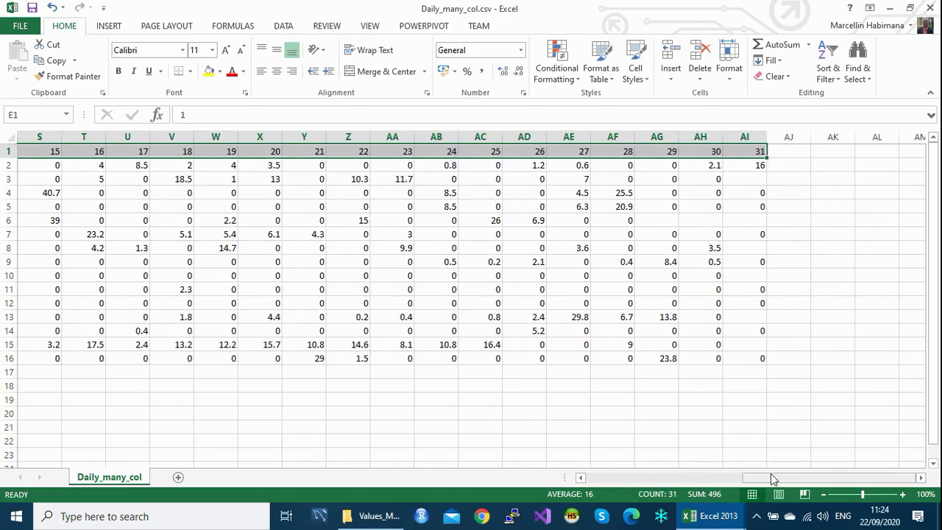
{"action": "left_click_drag", "start_coordinate": [778, 479], "coordinate": [616, 488]}
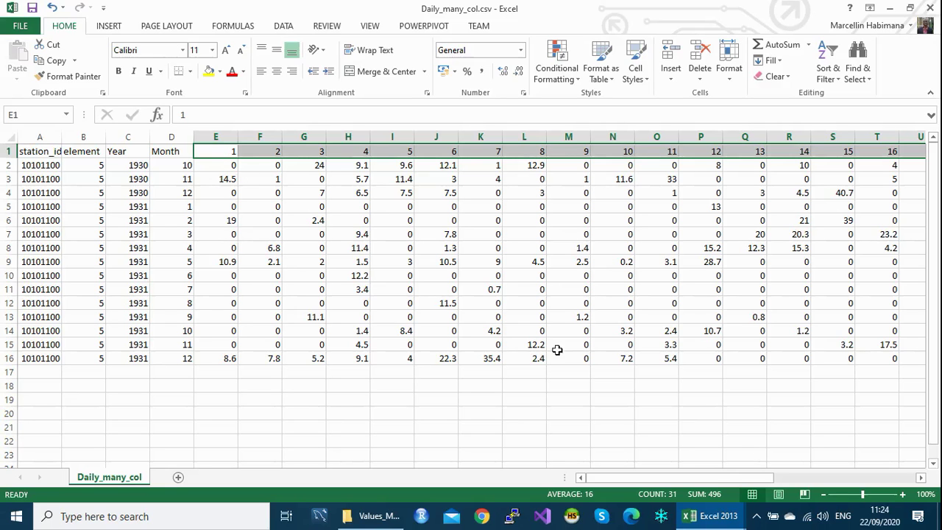
{"action": "left_click_drag", "start_coordinate": [674, 484], "coordinate": [902, 489]}
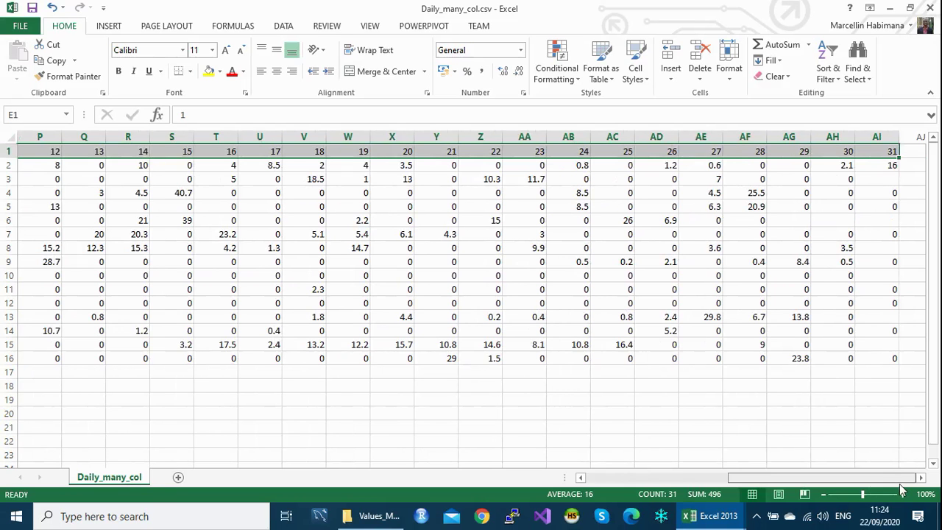
{"action": "left_click_drag", "start_coordinate": [902, 490], "coordinate": [678, 479]}
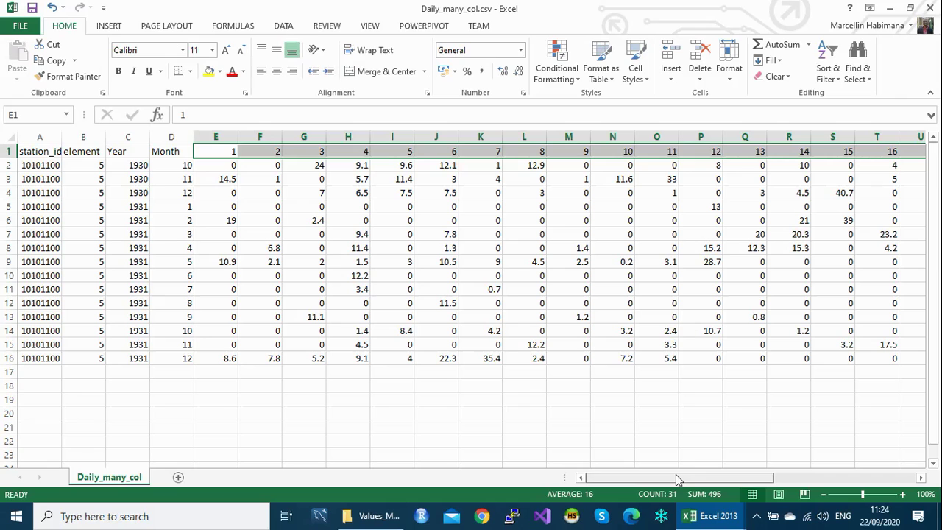
{"action": "left_click", "coordinate": [214, 137]}
{"action": "left_click", "coordinate": [262, 137]}
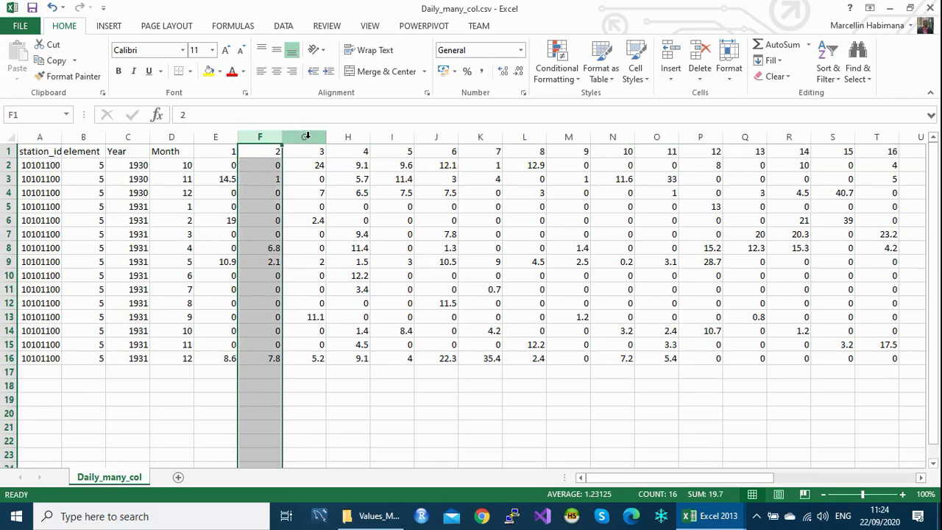
{"action": "left_click", "coordinate": [308, 136]}
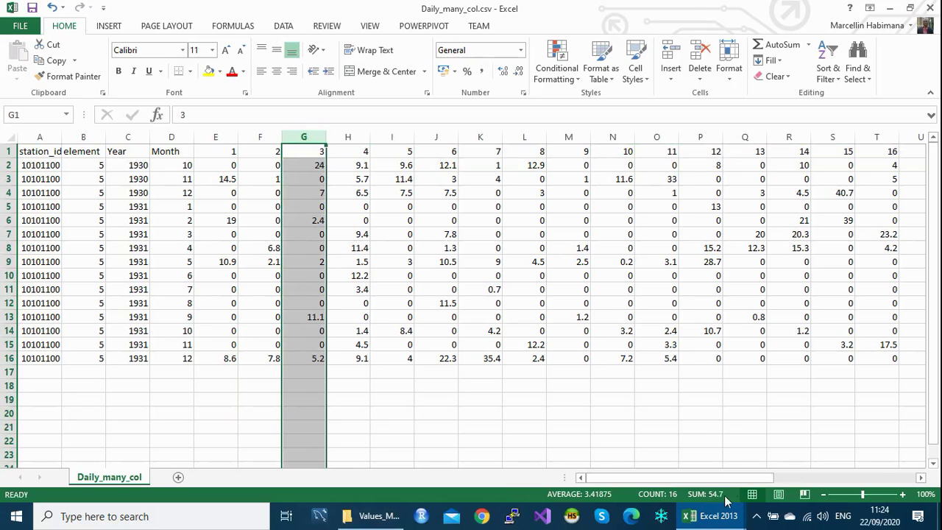
{"action": "left_click", "coordinate": [717, 519]}
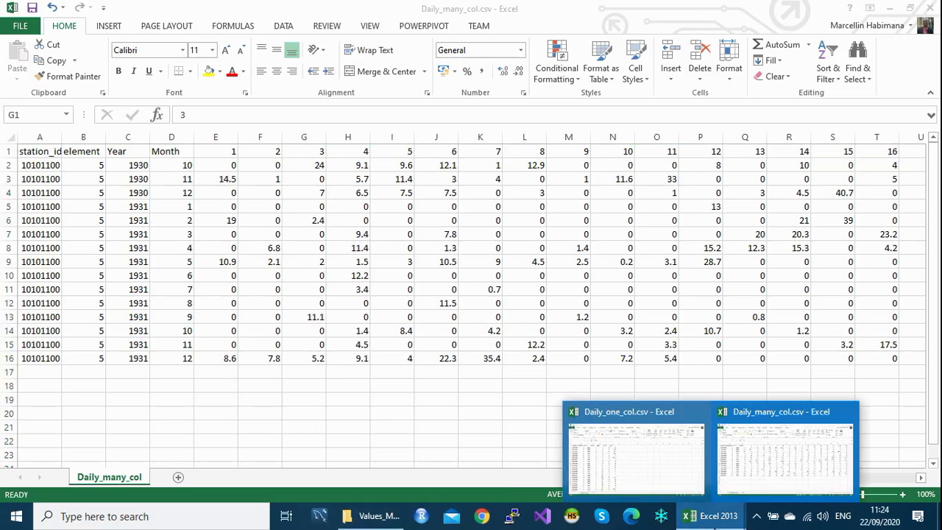
Step: Close Daily_one_col.csv and Daily_many_col.csv, choosing Don't Save for each
{"action": "left_click", "coordinate": [666, 474]}
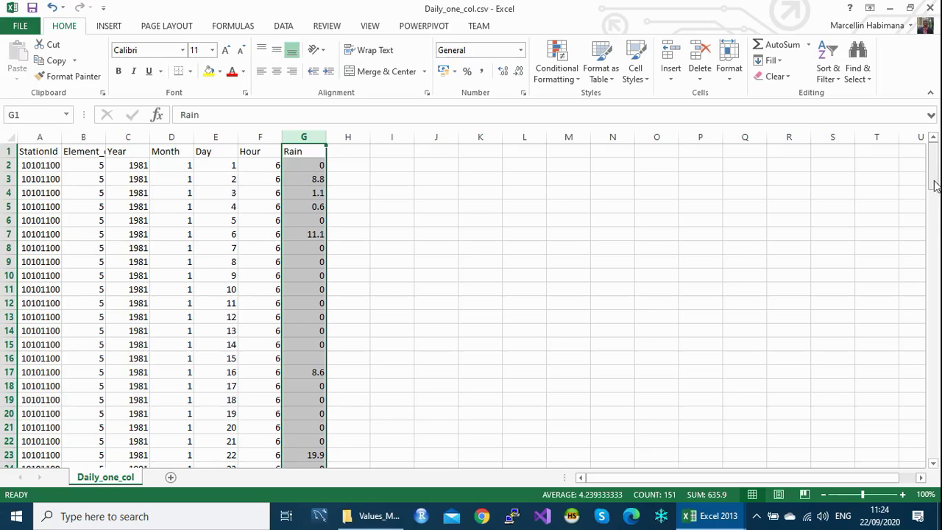
{"action": "left_click_drag", "start_coordinate": [933, 168], "coordinate": [921, 442]}
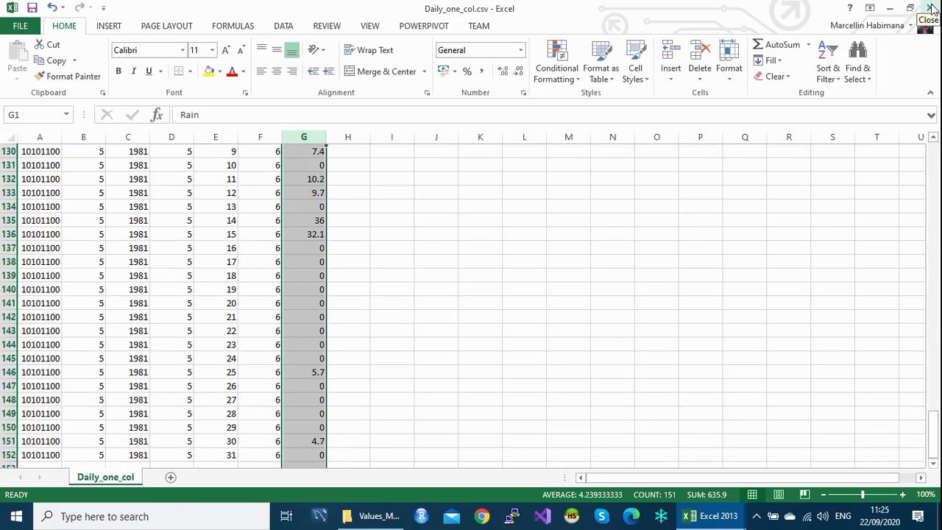
{"action": "left_click", "coordinate": [932, 8]}
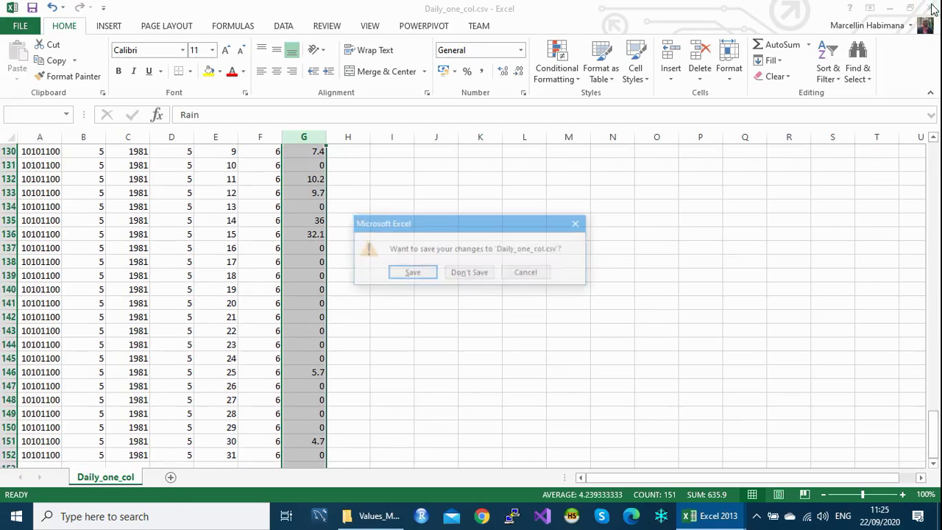
{"action": "left_click", "coordinate": [469, 273]}
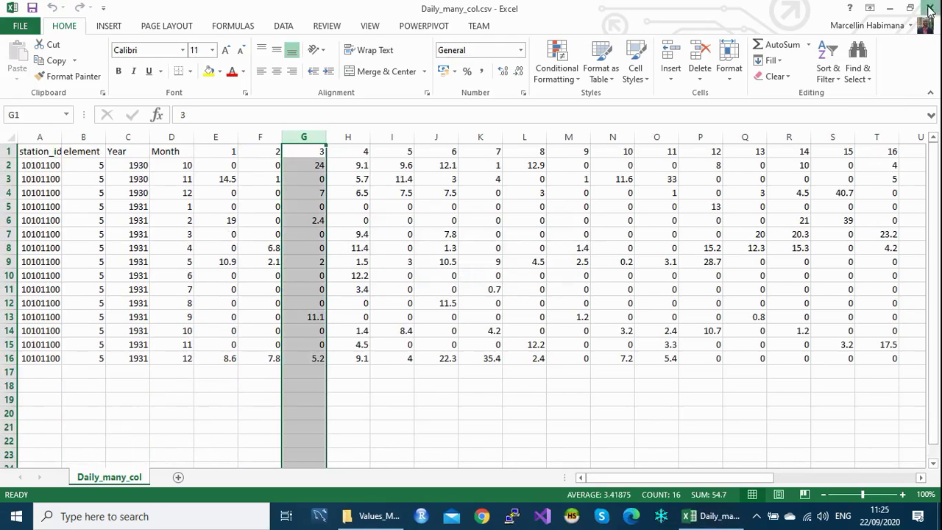
{"action": "left_click", "coordinate": [929, 7]}
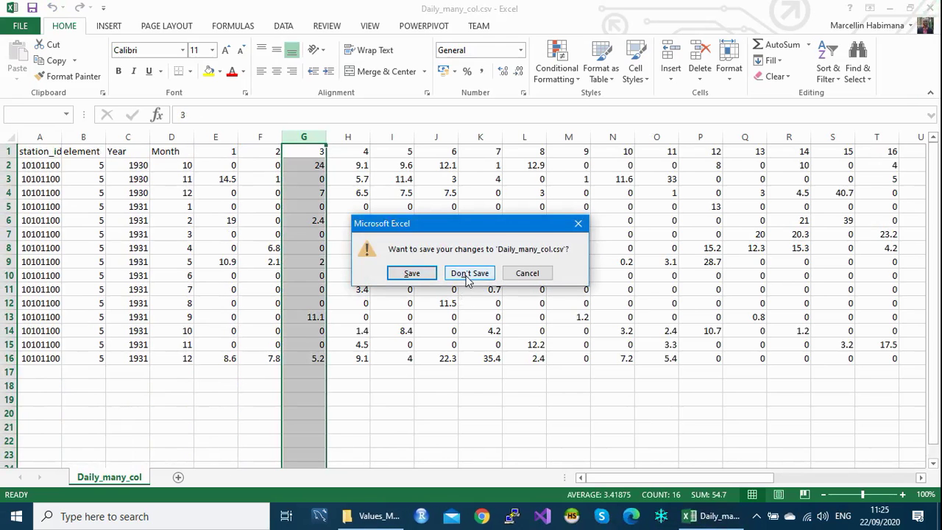
{"action": "left_click", "coordinate": [468, 274]}
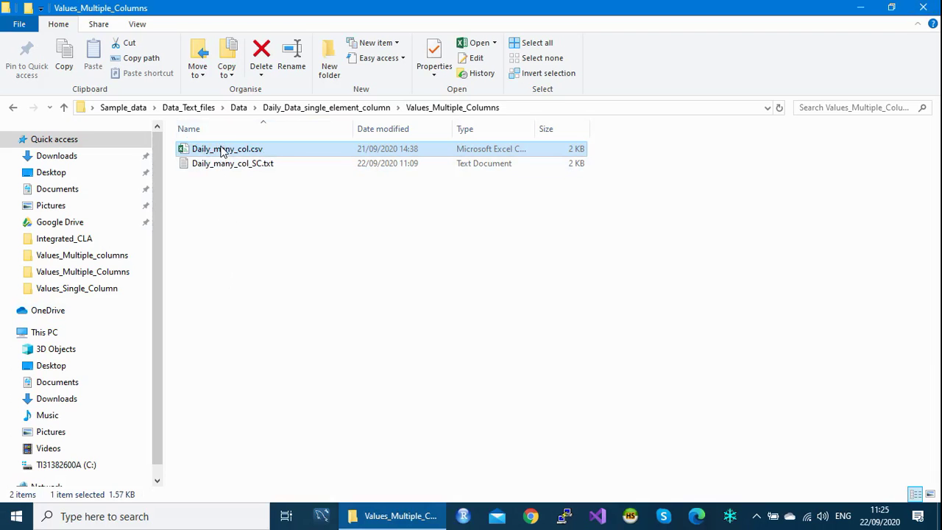
{"action": "left_click", "coordinate": [223, 150]}
{"action": "left_click", "coordinate": [225, 162]}
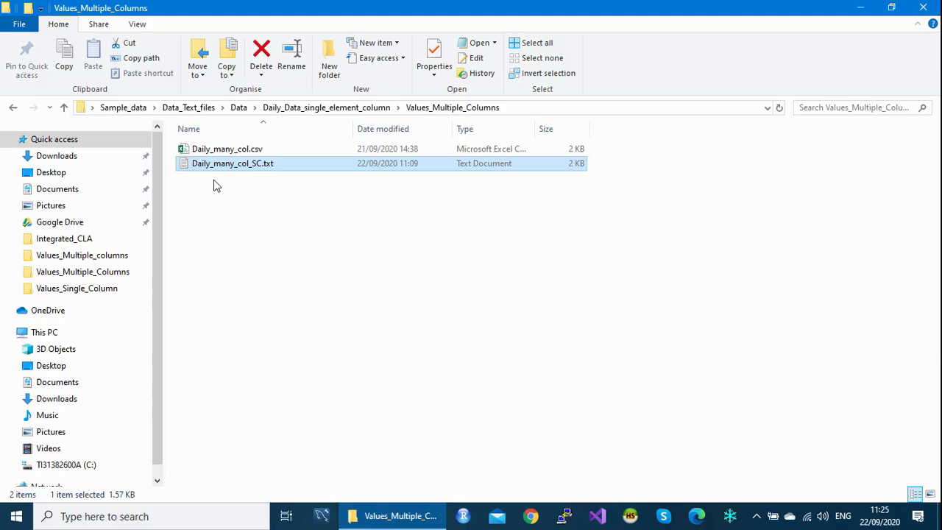
{"action": "double_click", "coordinate": [246, 169]}
Step: View the semicolon-separated Daily_many_col_SC.txt in Notepad, then close it
{"action": "right_click", "coordinate": [245, 165]}
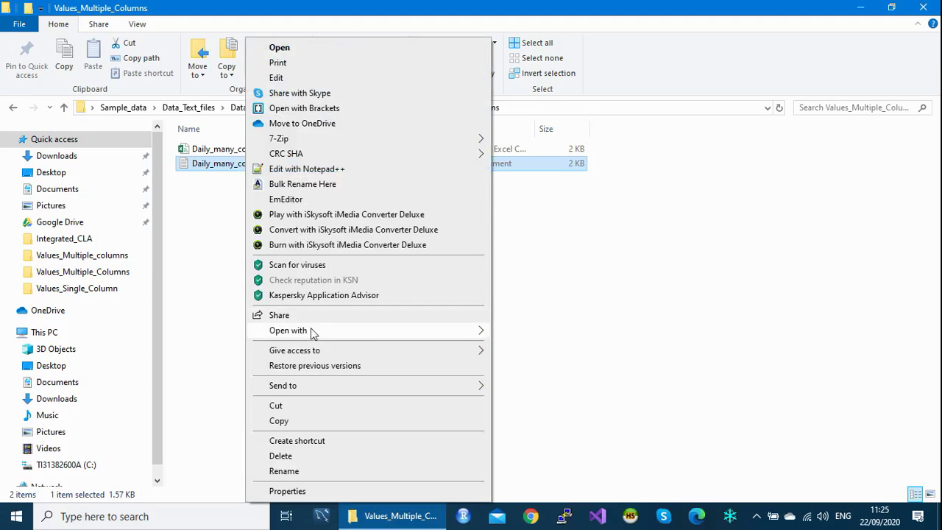
{"action": "mouse_move", "coordinate": [312, 333]}
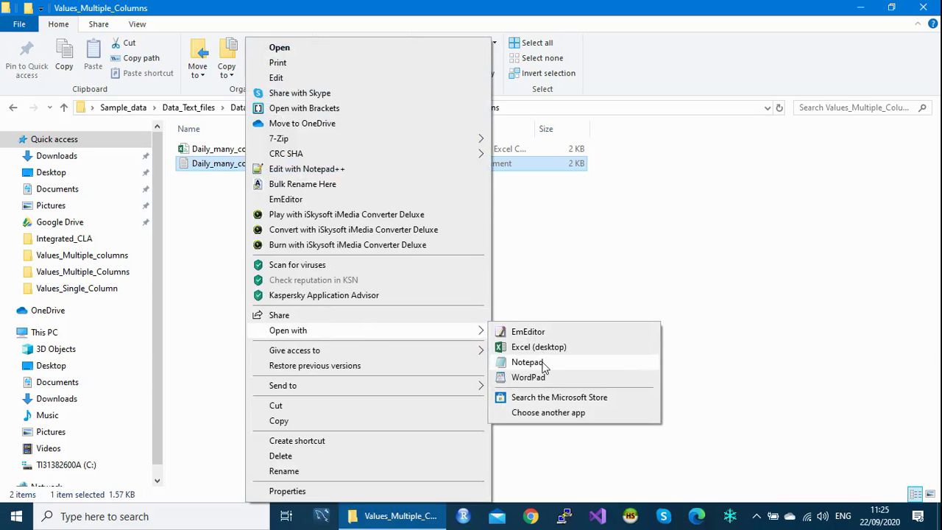
{"action": "left_click", "coordinate": [527, 362]}
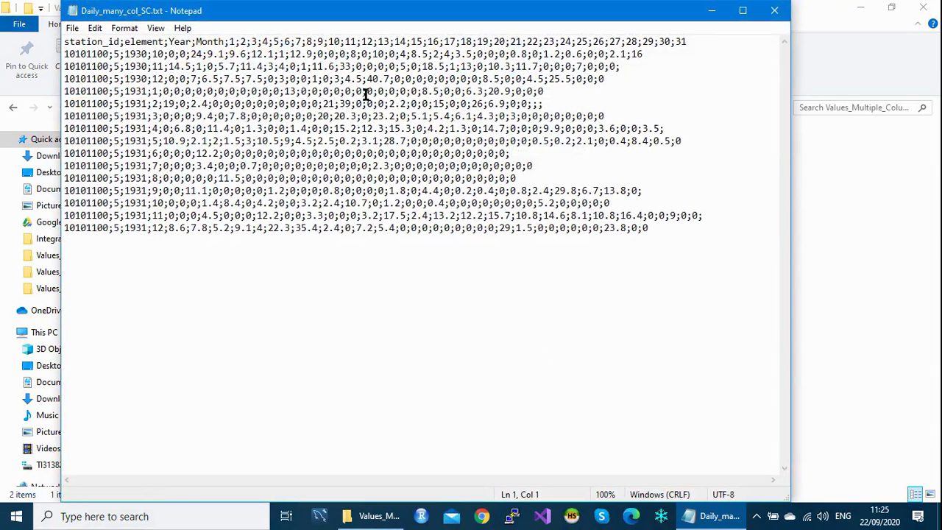
{"action": "left_click", "coordinate": [778, 13]}
Step: Open Daily_many_col.csv in Notepad to see its comma-separated text
{"action": "left_click", "coordinate": [229, 153]}
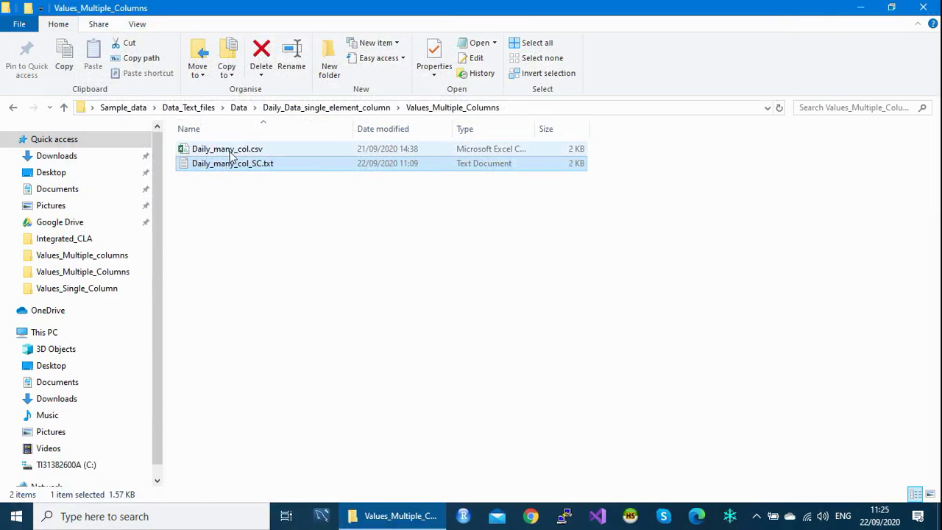
{"action": "double_click", "coordinate": [228, 150]}
{"action": "right_click", "coordinate": [228, 149]}
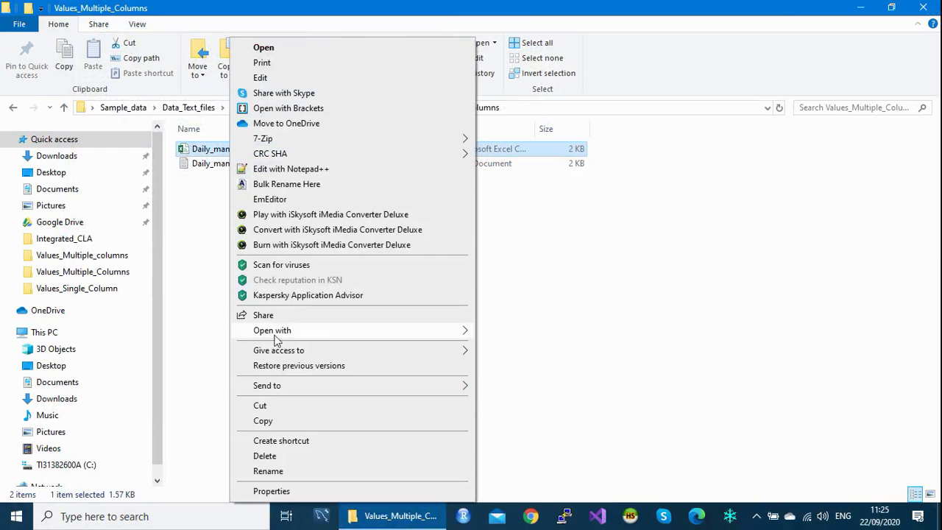
{"action": "mouse_move", "coordinate": [305, 332]}
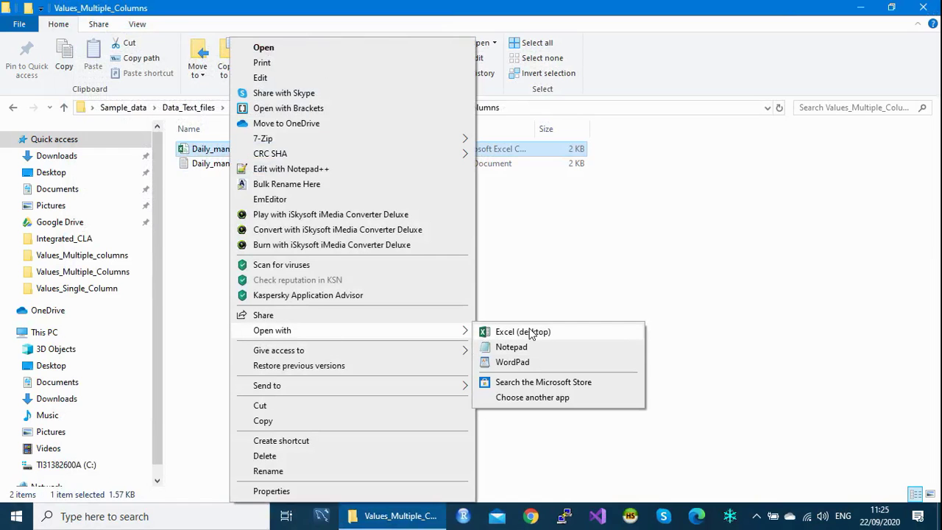
{"action": "left_click", "coordinate": [522, 349]}
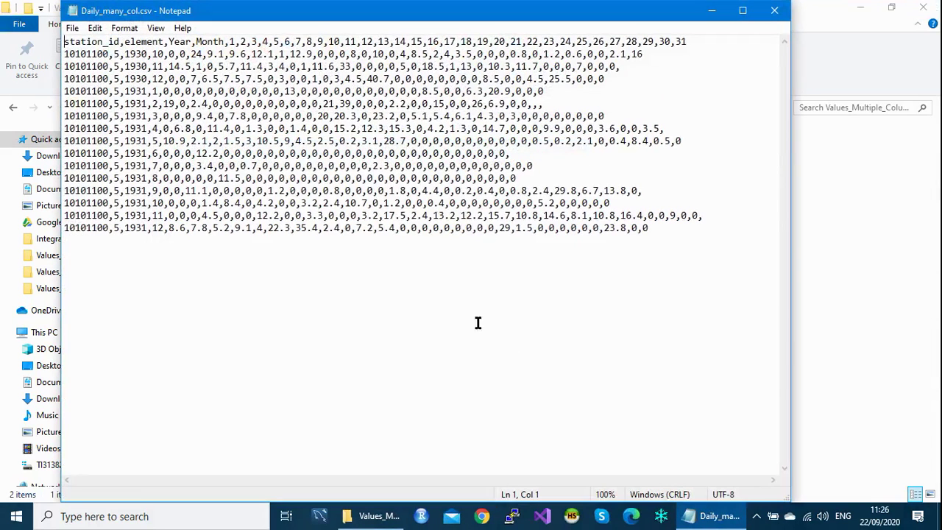
Step: Close Notepad and the File Explorer window
{"action": "left_click", "coordinate": [775, 12]}
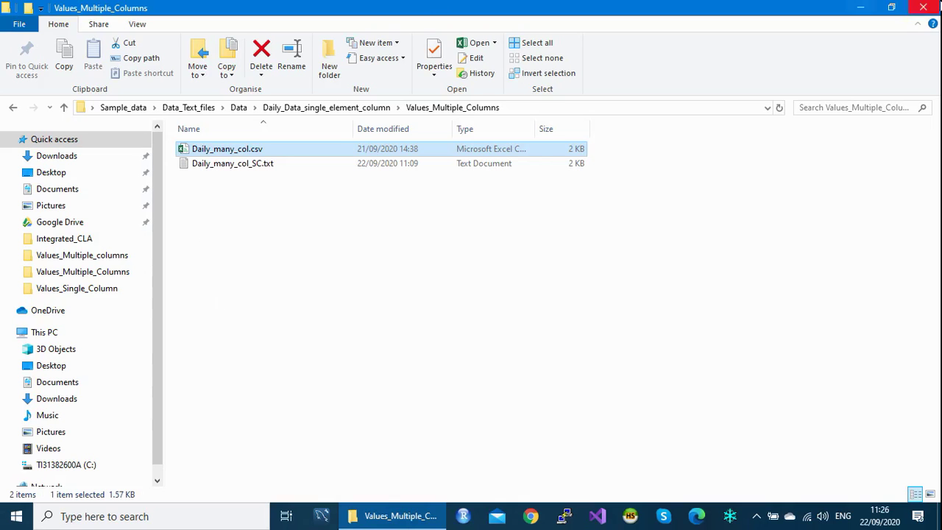
{"action": "left_click", "coordinate": [922, 9]}
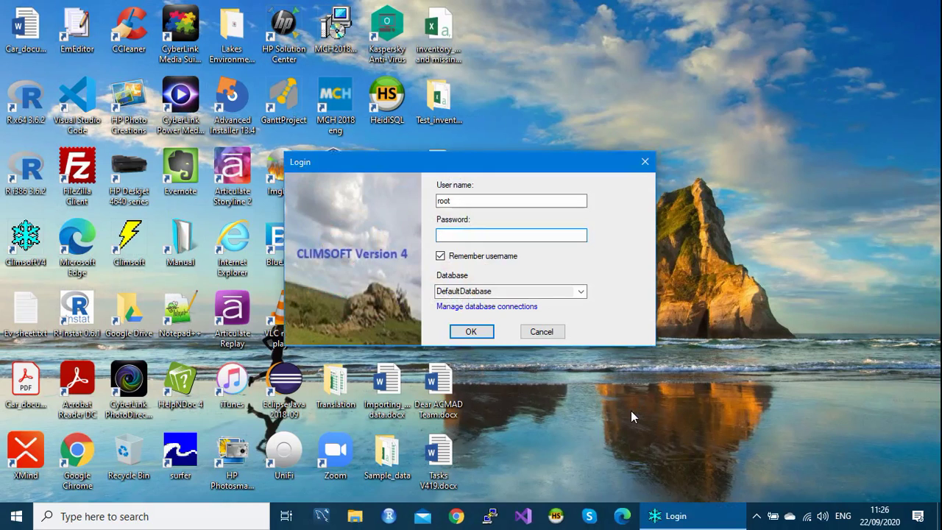
Step: Log in with the account password and open Data Transfer > External Data > Text Files > Daily
{"action": "type", "text": "admin"}
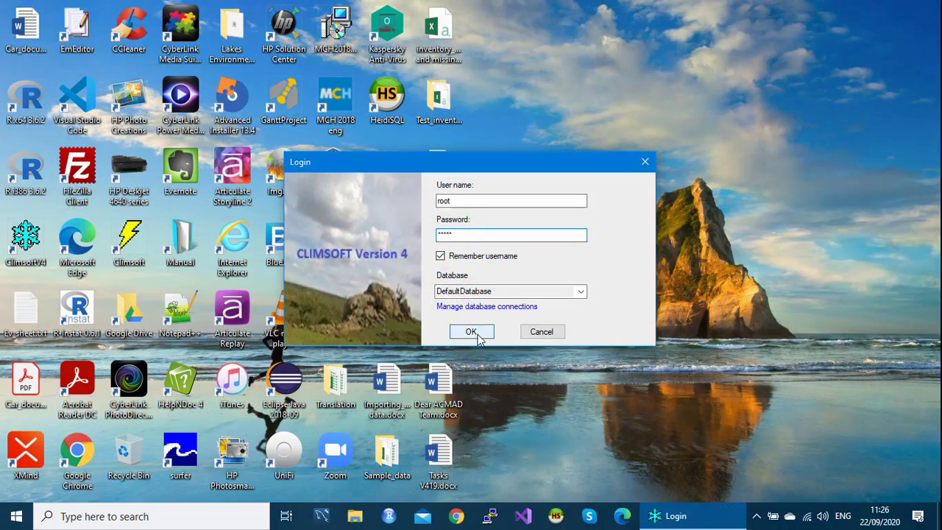
{"action": "left_click", "coordinate": [471, 332]}
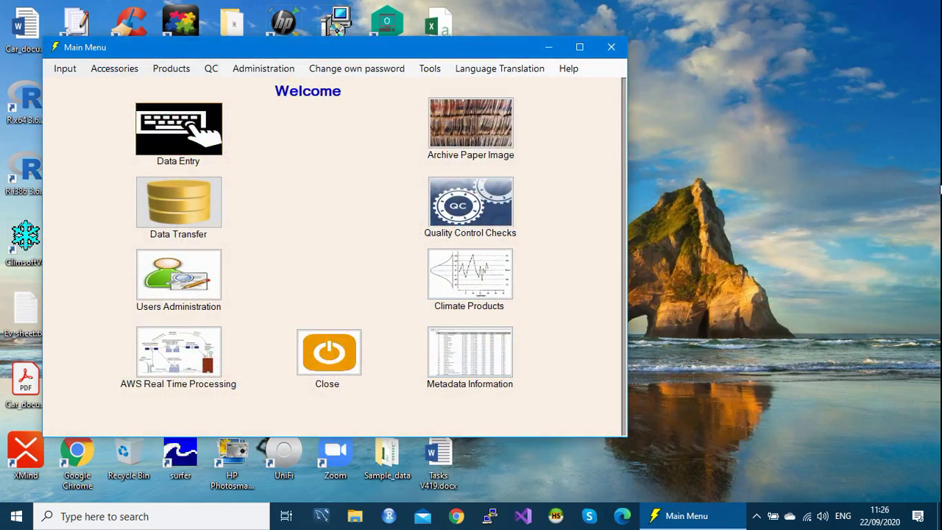
{"action": "left_click", "coordinate": [185, 199]}
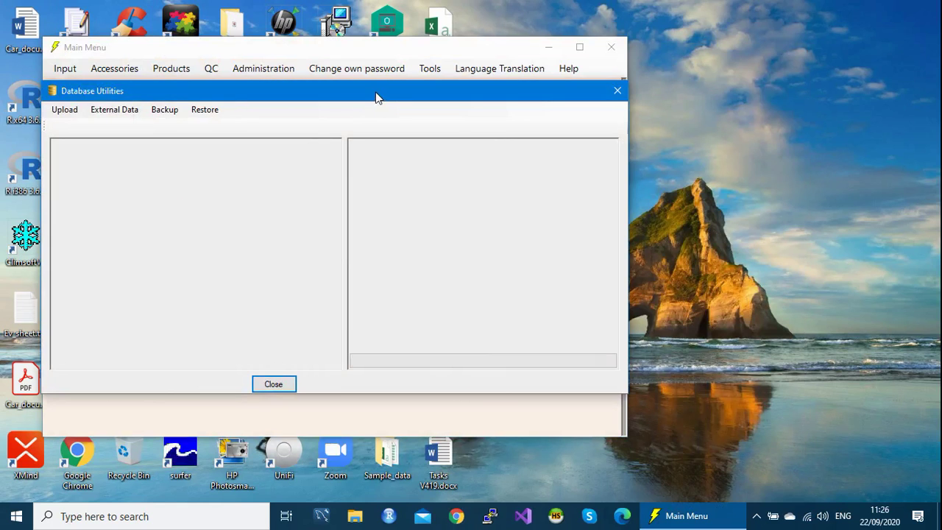
{"action": "left_click_drag", "start_coordinate": [377, 97], "coordinate": [421, 65]}
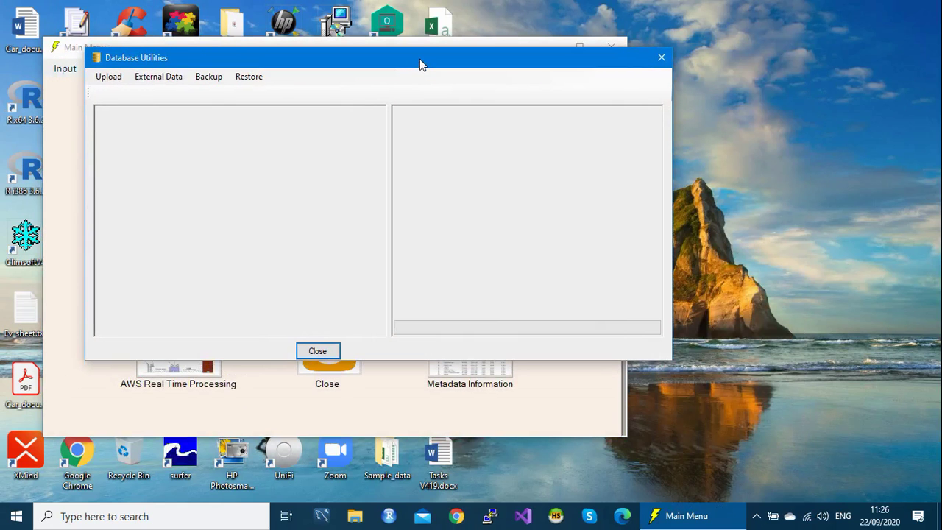
{"action": "left_click", "coordinate": [163, 79]}
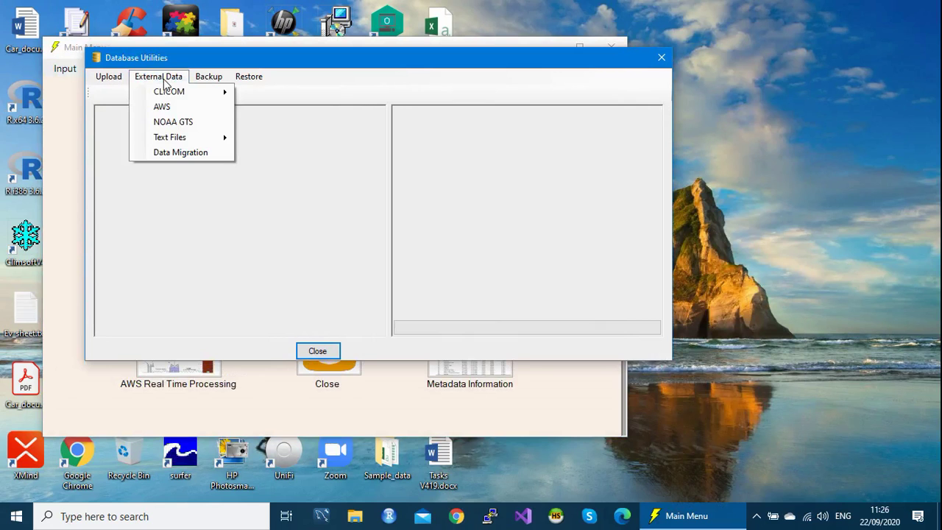
{"action": "mouse_move", "coordinate": [175, 143]}
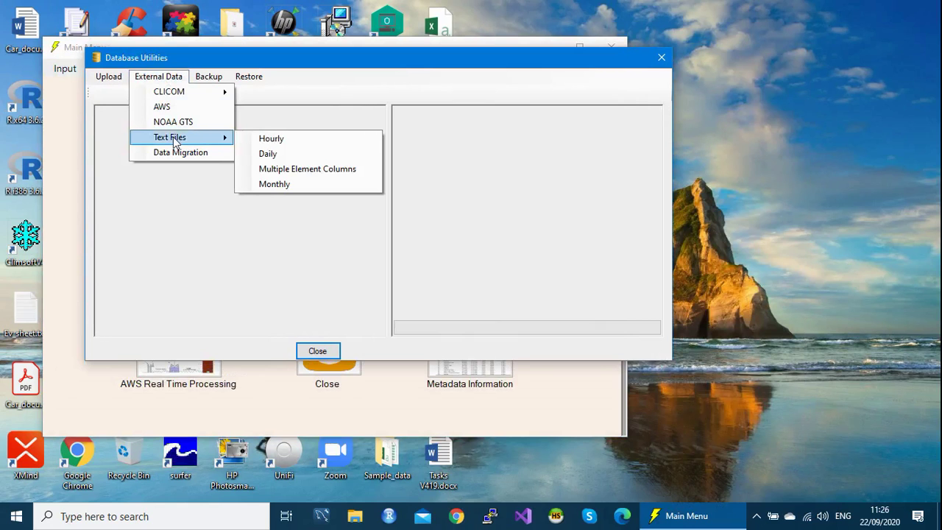
{"action": "left_click", "coordinate": [280, 154]}
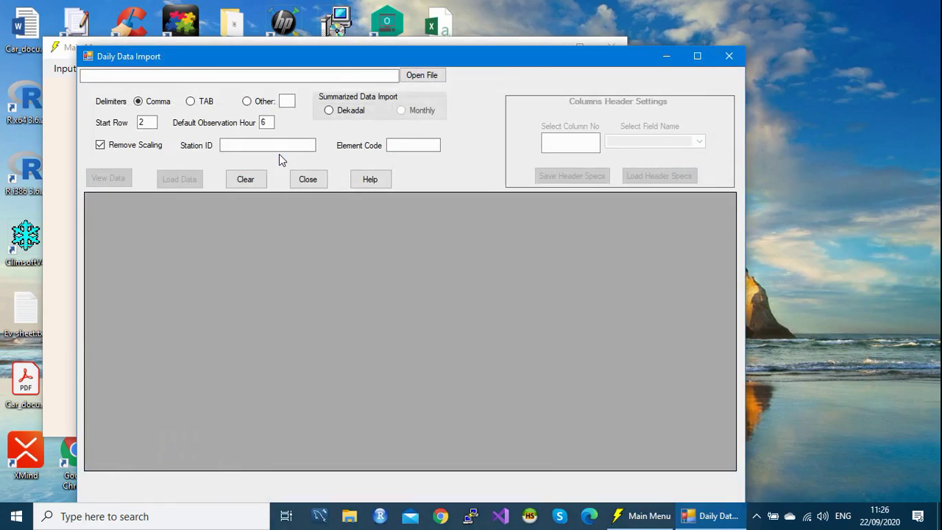
Step: Choose Daily_one_col_TAB.txt from Data > Daily_Data_single_element_column > Values_Single_Column as the import file
{"action": "left_click_drag", "start_coordinate": [358, 55], "coordinate": [368, 42]}
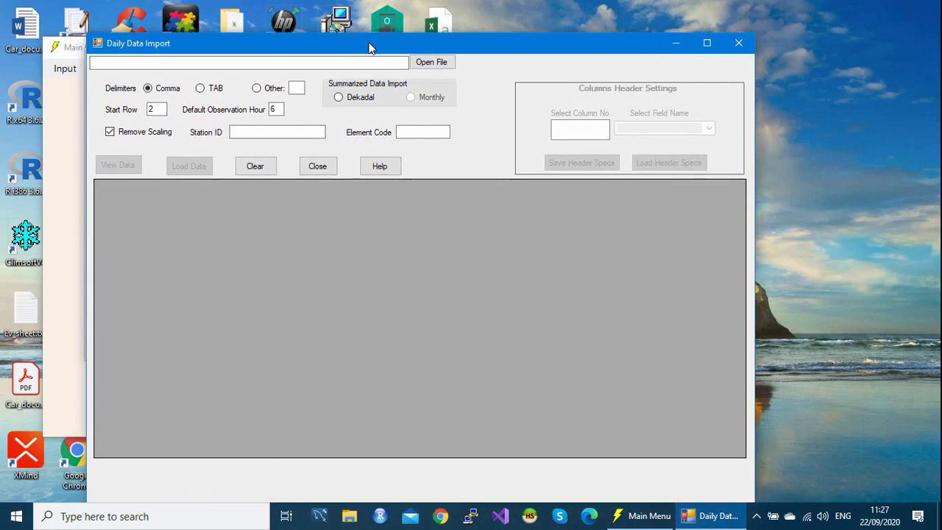
{"action": "left_click", "coordinate": [438, 64]}
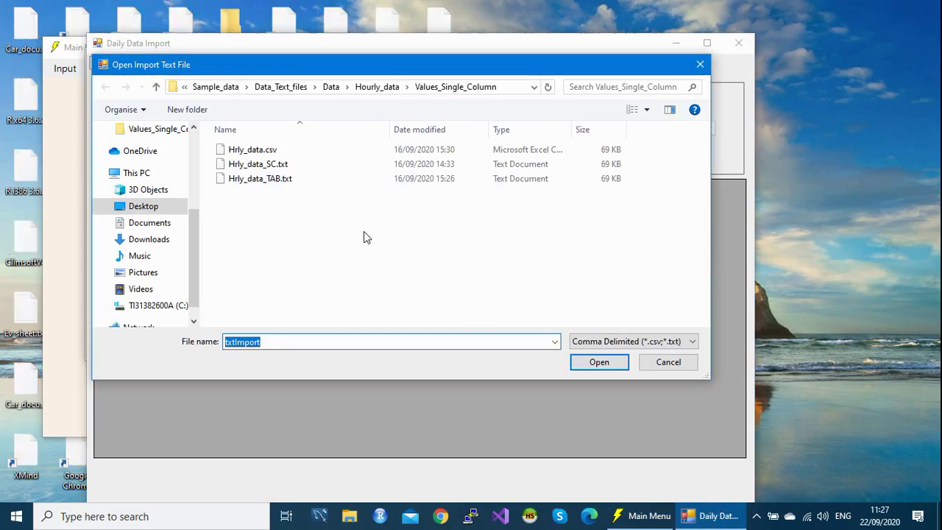
{"action": "left_click", "coordinate": [330, 89]}
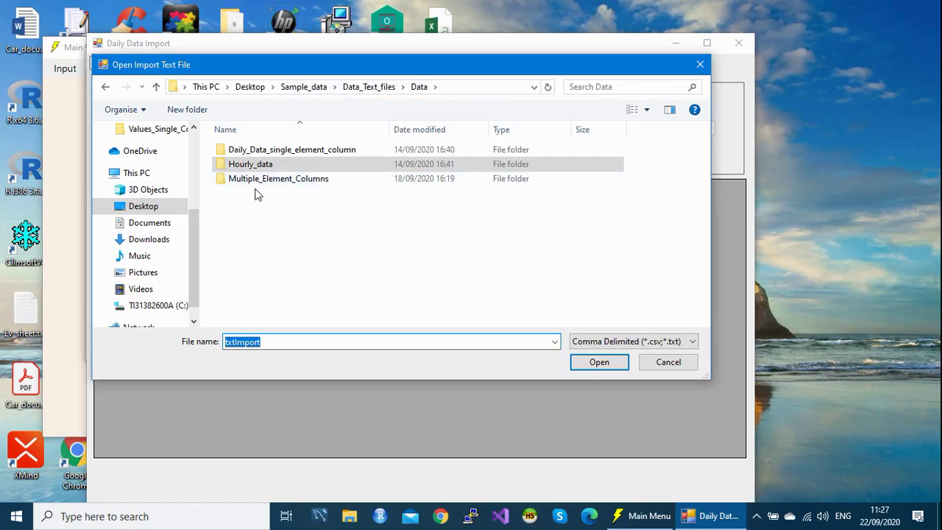
{"action": "double_click", "coordinate": [266, 151]}
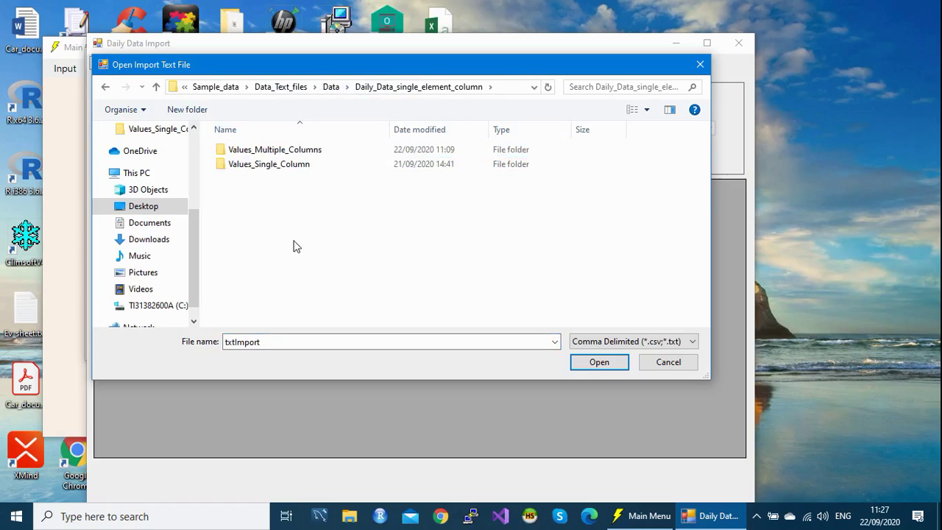
{"action": "left_click", "coordinate": [263, 169]}
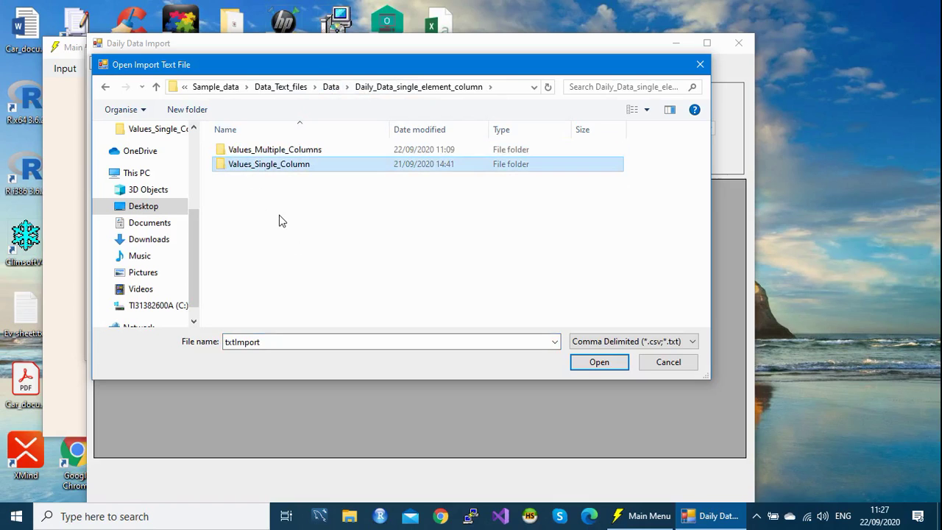
{"action": "double_click", "coordinate": [268, 167]}
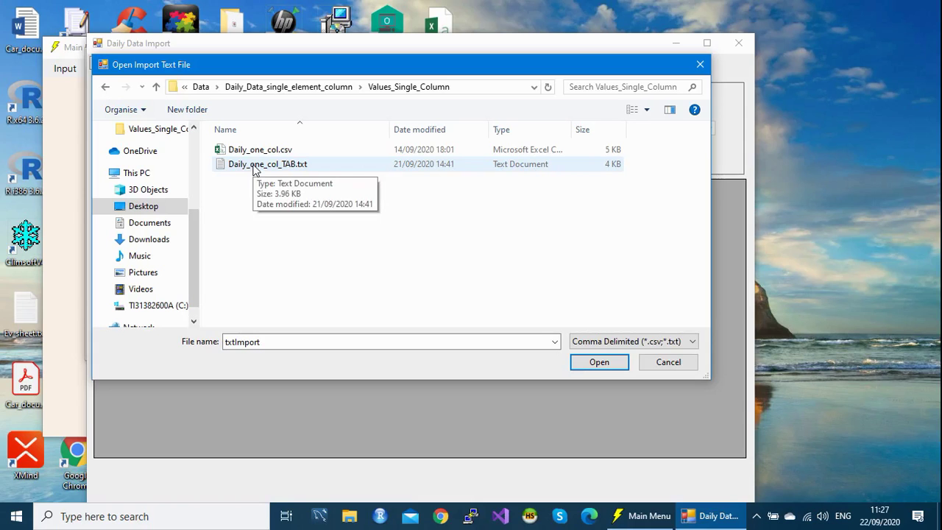
{"action": "left_click", "coordinate": [254, 169]}
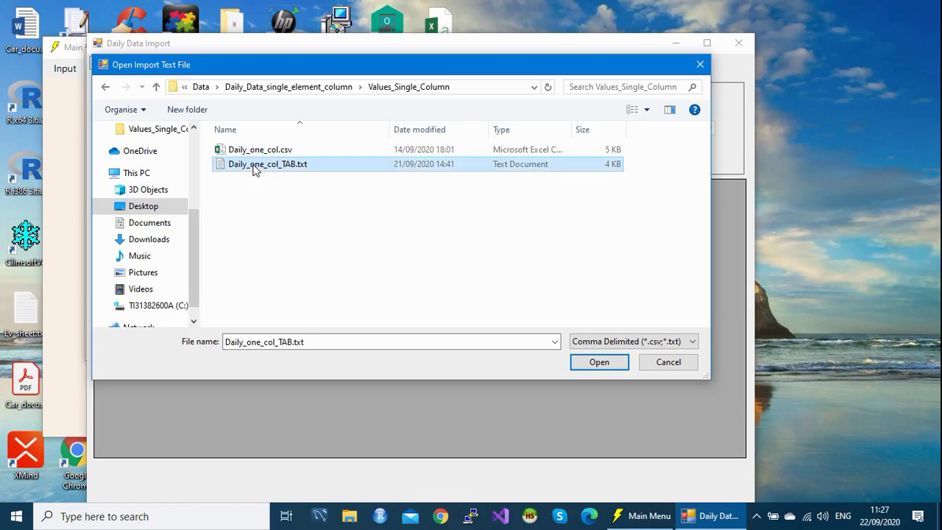
{"action": "left_click", "coordinate": [600, 363]}
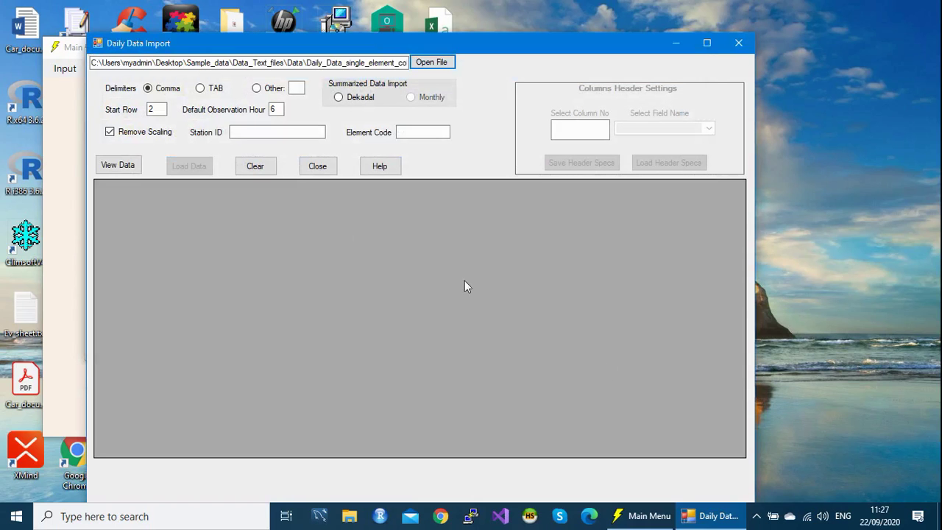
Step: Load the Daily_one_col_TAB.txt rows into the preview grid with View Data
{"action": "left_click", "coordinate": [118, 165]}
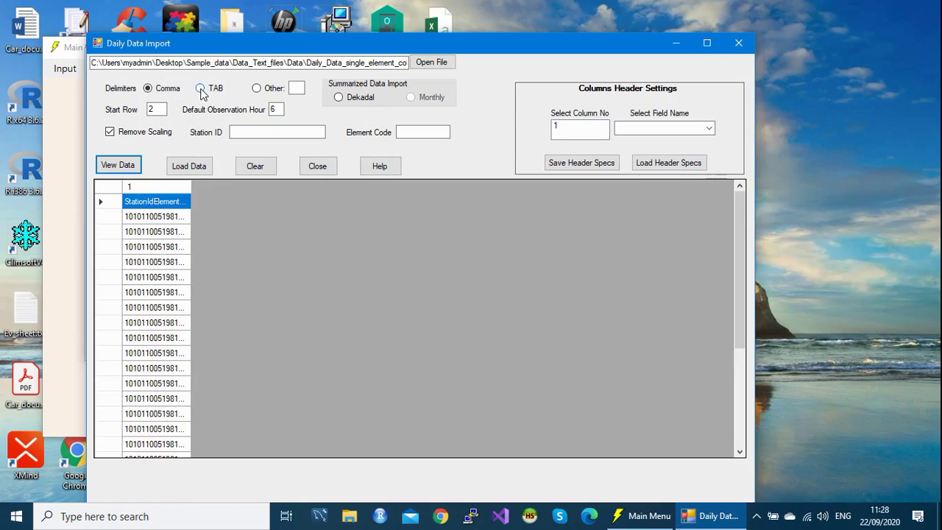
{"action": "left_click", "coordinate": [200, 88]}
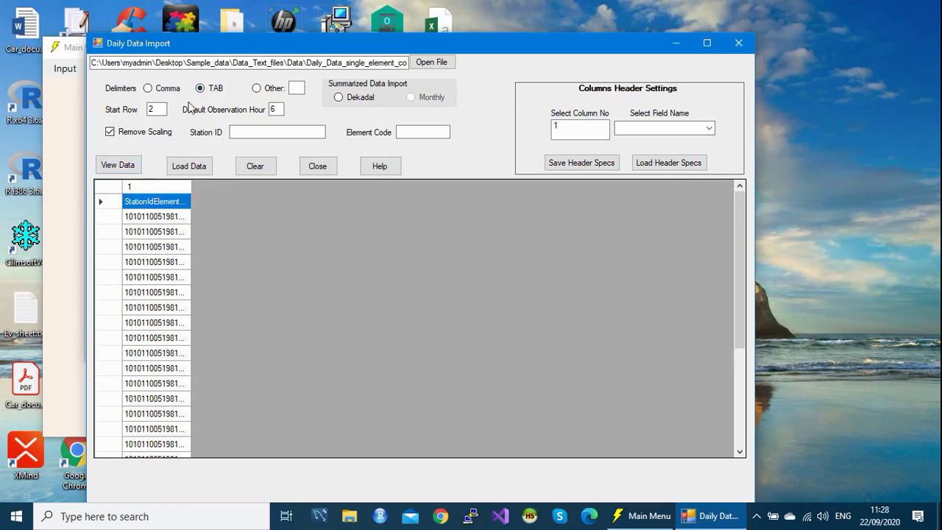
{"action": "left_click", "coordinate": [124, 168]}
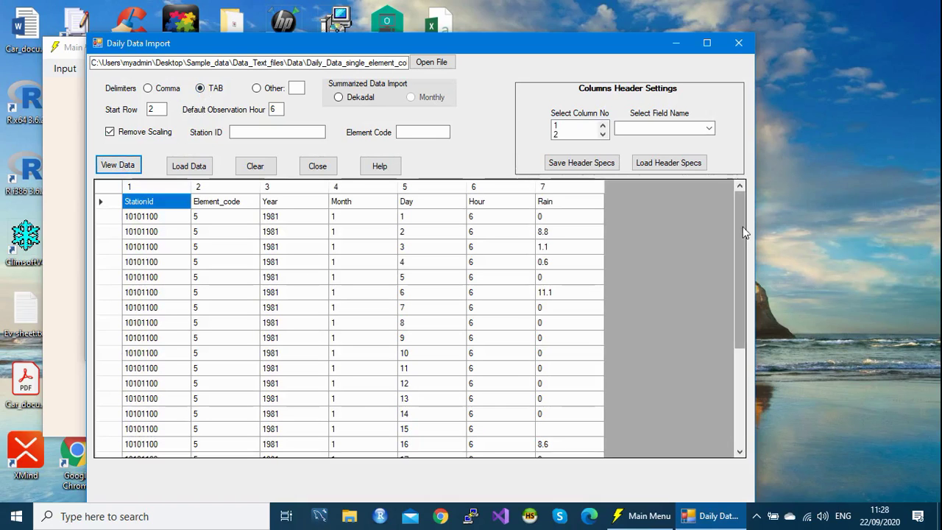
{"action": "left_click_drag", "start_coordinate": [738, 216], "coordinate": [741, 334]}
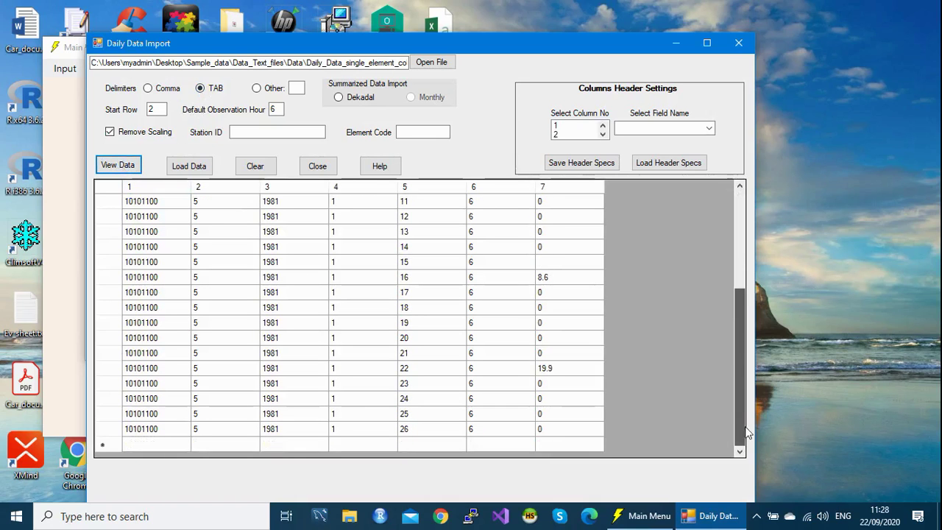
{"action": "left_click_drag", "start_coordinate": [736, 396], "coordinate": [743, 358]}
{"action": "mouse_move", "coordinate": [741, 416]}
{"action": "left_mouse_down"}
{"action": "mouse_move", "coordinate": [709, 269]}
{"action": "mouse_move", "coordinate": [725, 215]}
{"action": "mouse_move", "coordinate": [739, 425]}
{"action": "left_mouse_up"}
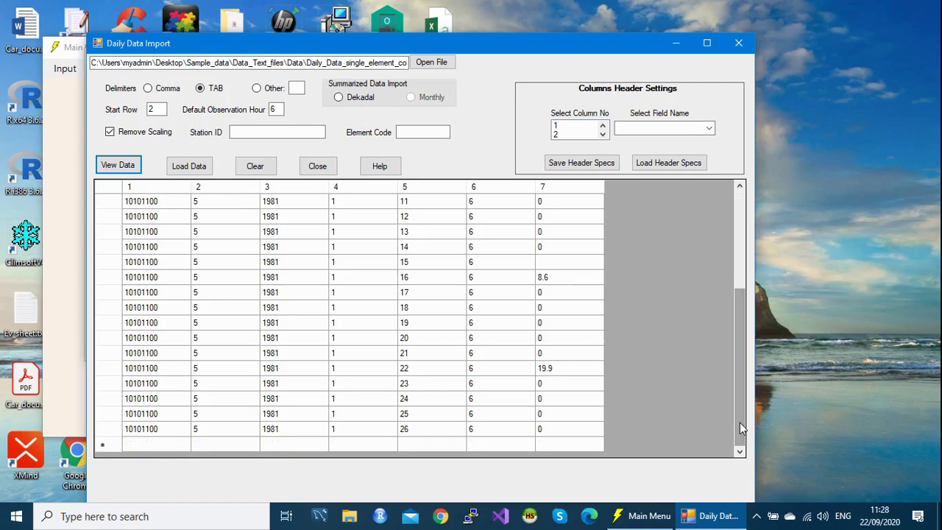
{"action": "left_click_drag", "start_coordinate": [740, 424], "coordinate": [754, 297]}
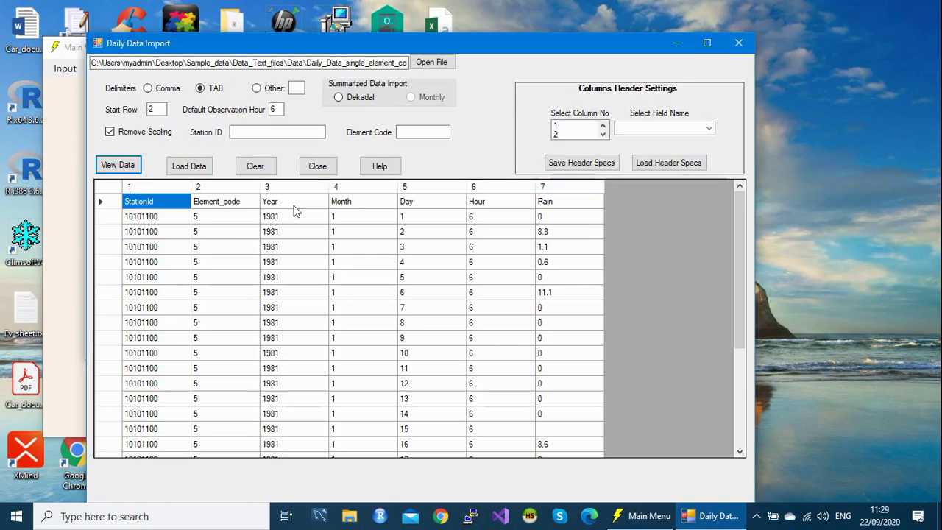
{"action": "left_click", "coordinate": [107, 204]}
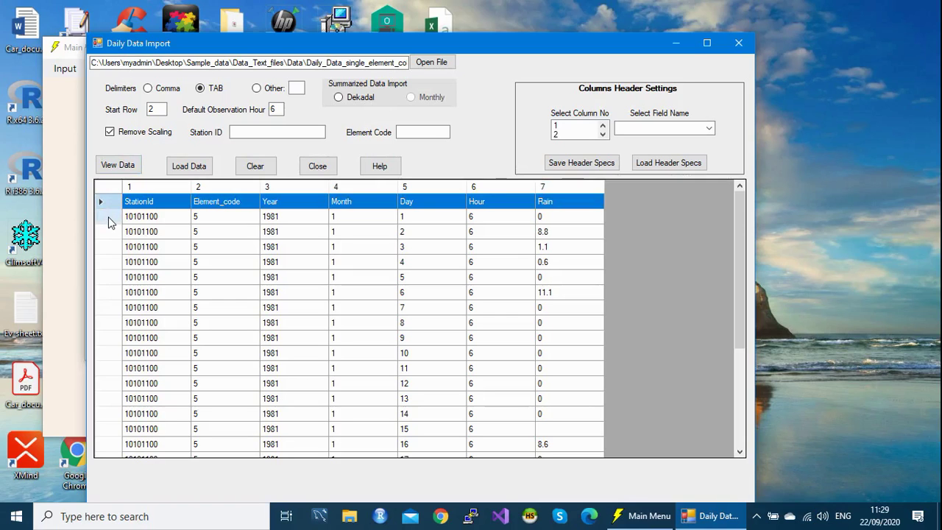
{"action": "left_click", "coordinate": [109, 216]}
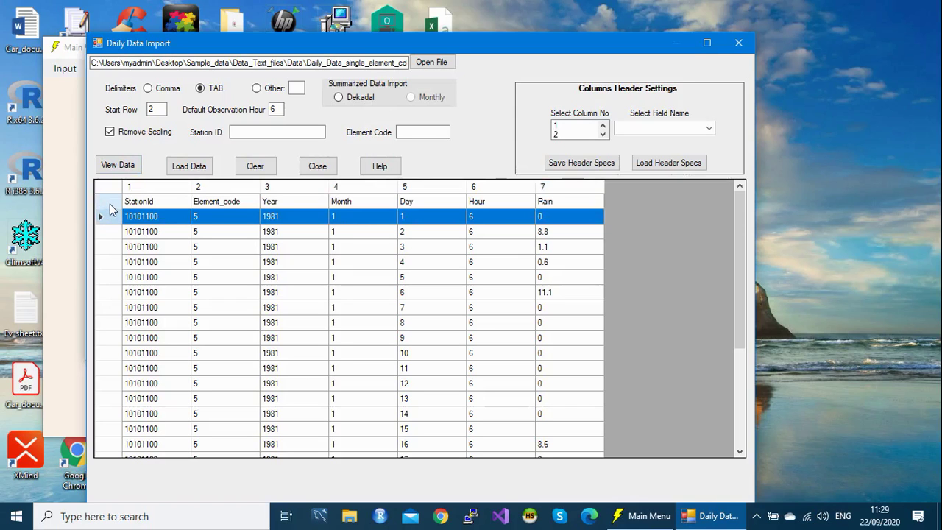
{"action": "left_click", "coordinate": [109, 205]}
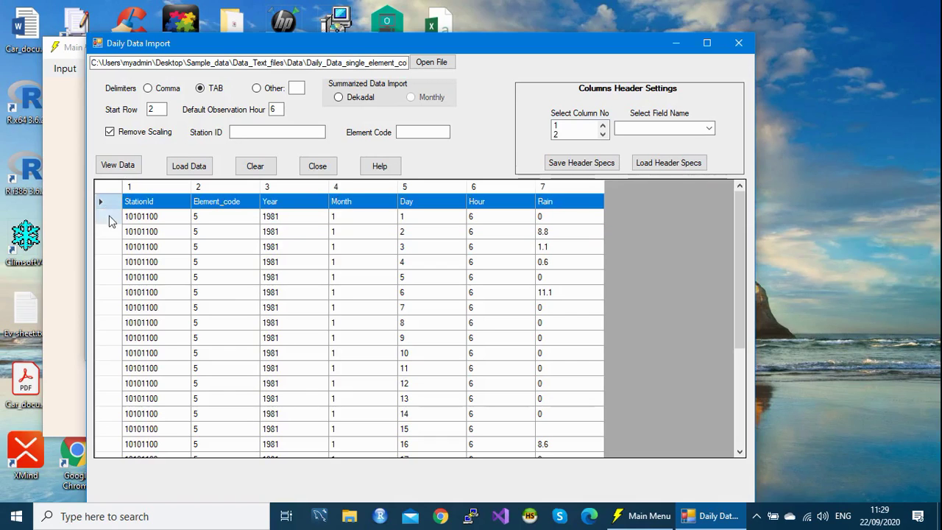
{"action": "left_click", "coordinate": [110, 218]}
{"action": "left_click", "coordinate": [154, 109]}
{"action": "double_click", "coordinate": [154, 109]}
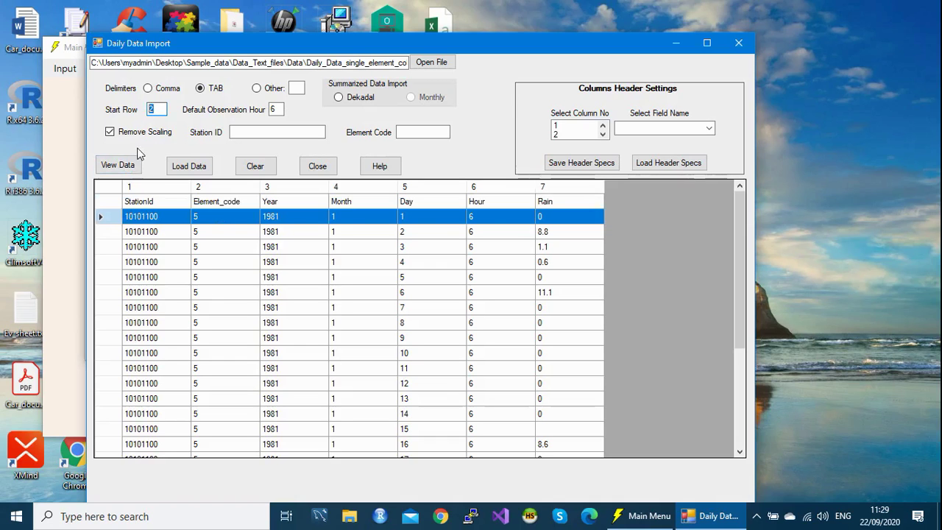
{"action": "left_click", "coordinate": [157, 109]}
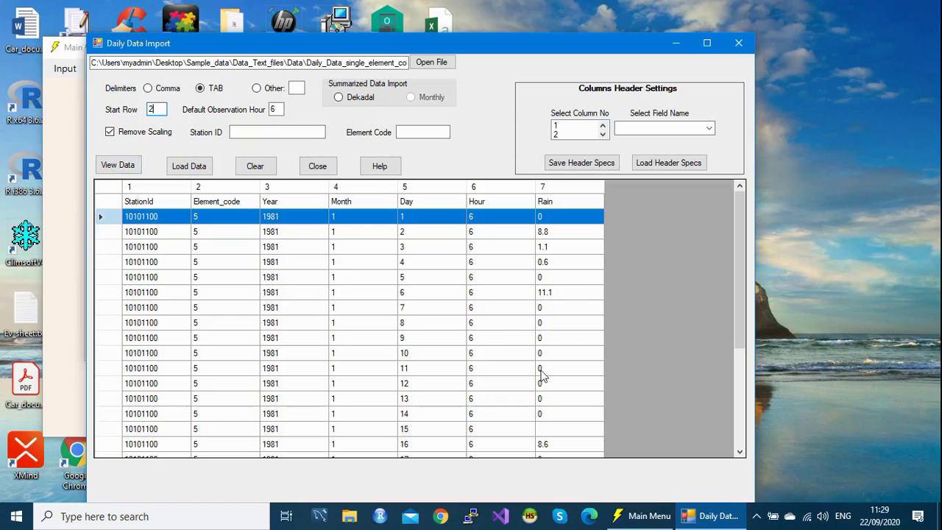
{"action": "left_click", "coordinate": [578, 324]}
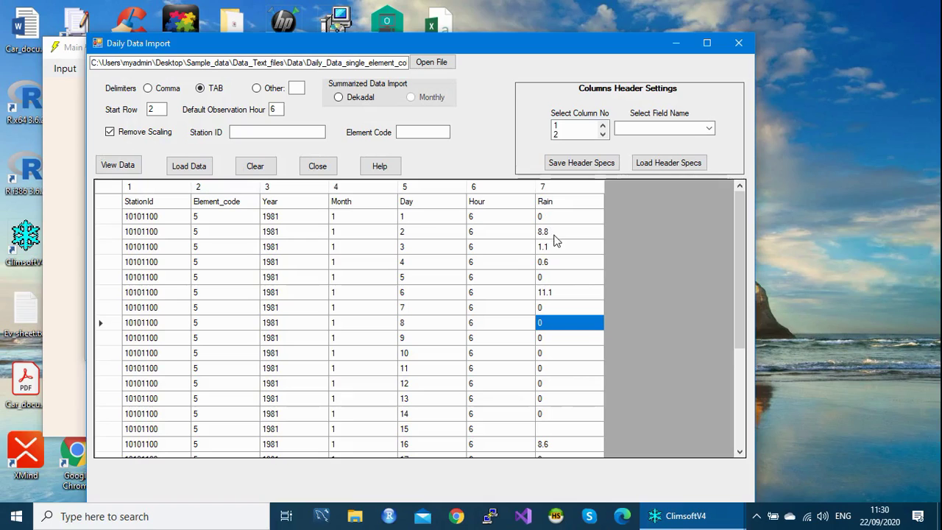
{"action": "left_click", "coordinate": [110, 133]}
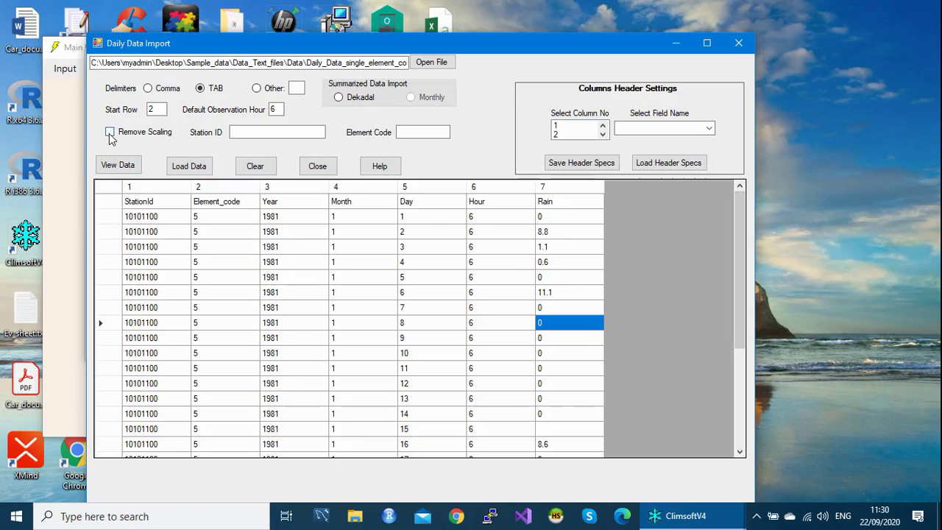
{"action": "left_click", "coordinate": [109, 132]}
{"action": "left_click", "coordinate": [110, 132]}
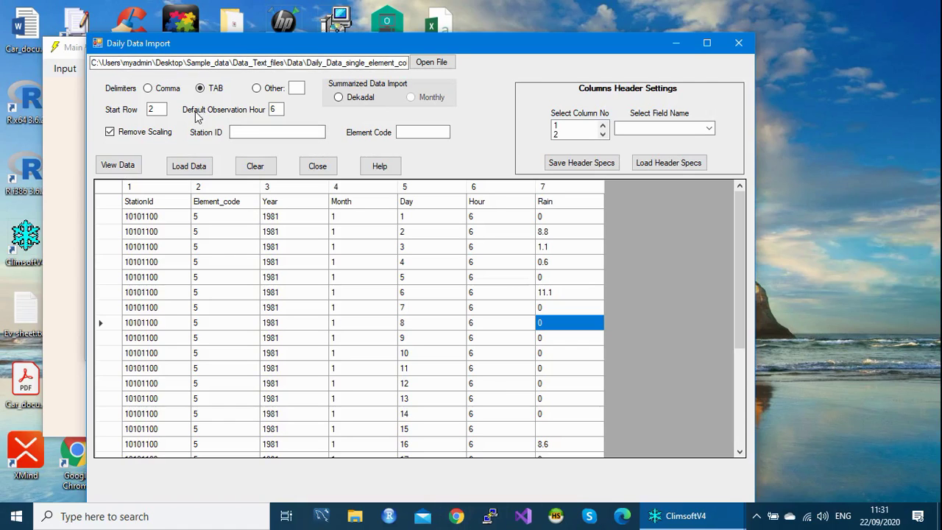
{"action": "double_click", "coordinate": [274, 109]}
{"action": "left_click", "coordinate": [246, 132]}
{"action": "left_click", "coordinate": [415, 132]}
{"action": "left_click", "coordinate": [252, 132]}
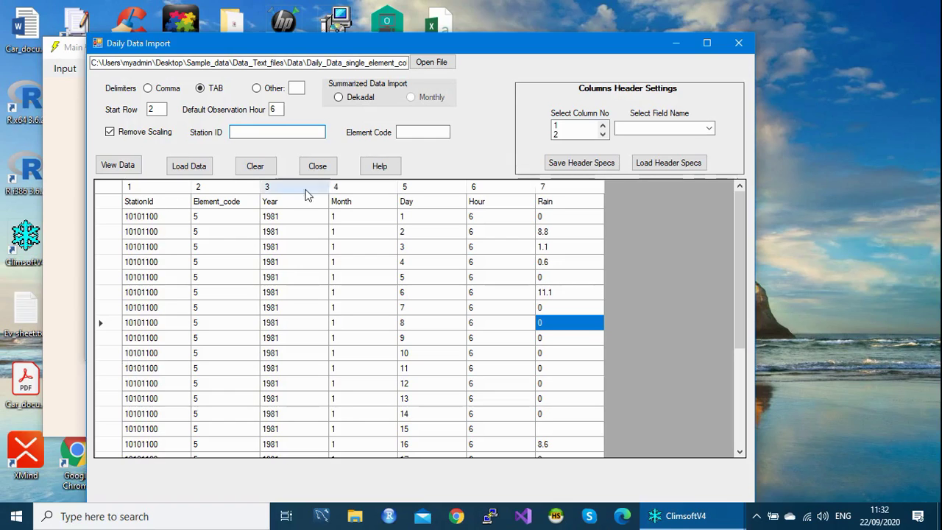
{"action": "left_click", "coordinate": [413, 132]}
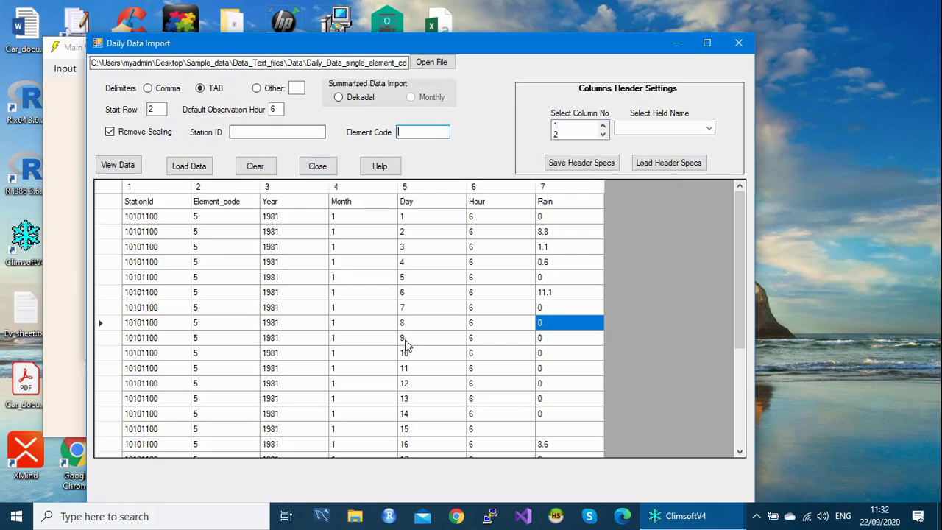
Step: Map file columns 1, 2 and 3 to station_id, element_code and yyyy
{"action": "left_click_drag", "start_coordinate": [494, 41], "coordinate": [468, 33]}
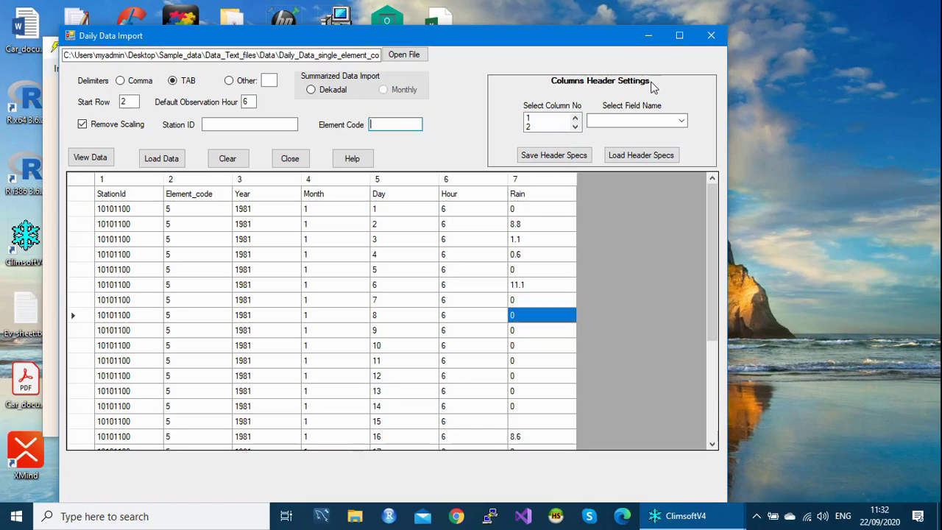
{"action": "left_click", "coordinate": [538, 119]}
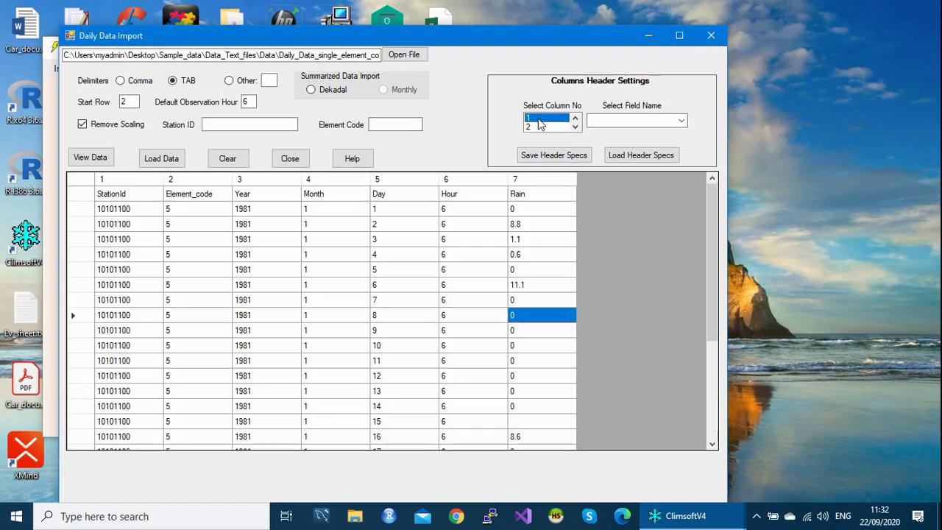
{"action": "left_click", "coordinate": [681, 122]}
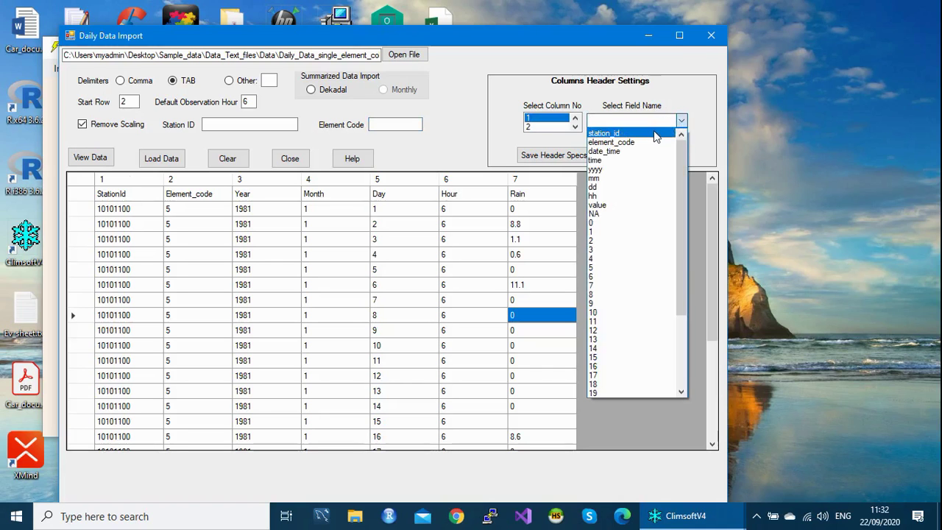
{"action": "left_click", "coordinate": [656, 137]}
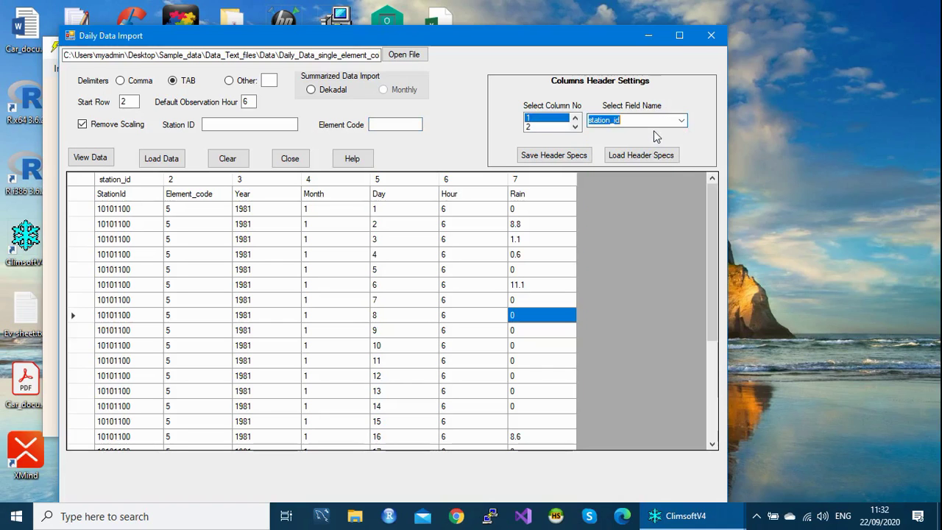
{"action": "left_click", "coordinate": [558, 128]}
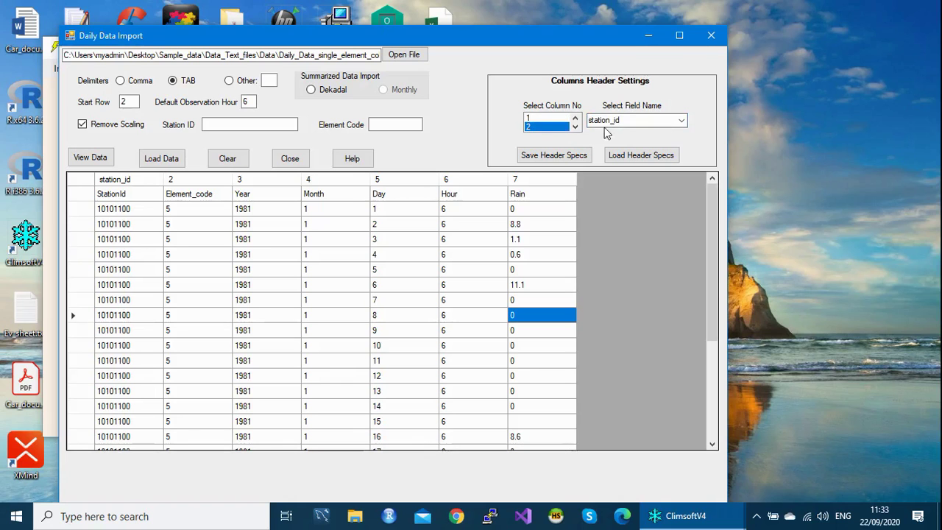
{"action": "left_click", "coordinate": [682, 124]}
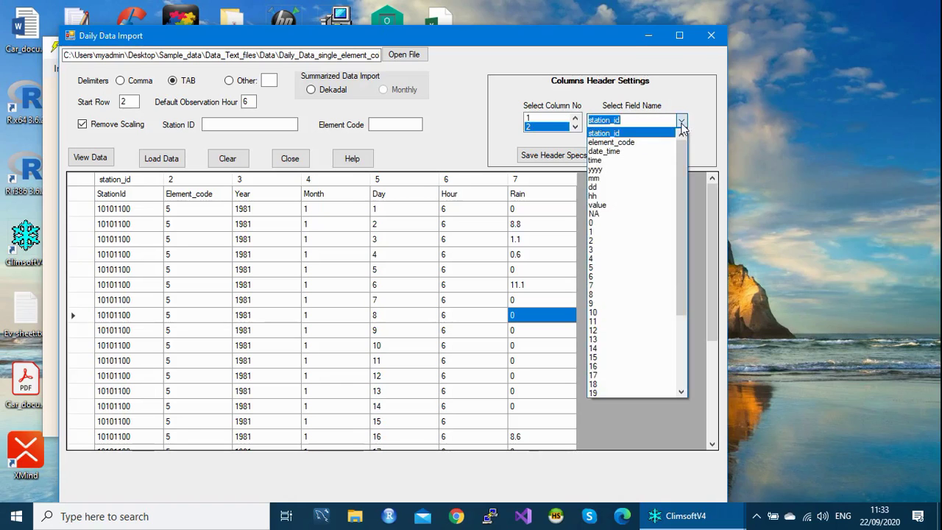
{"action": "left_click", "coordinate": [650, 142]}
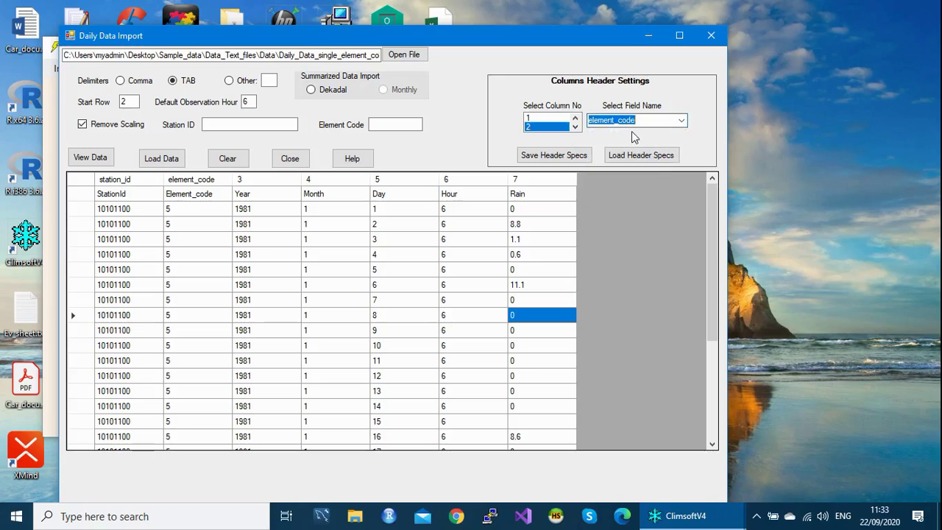
{"action": "left_click", "coordinate": [575, 127]}
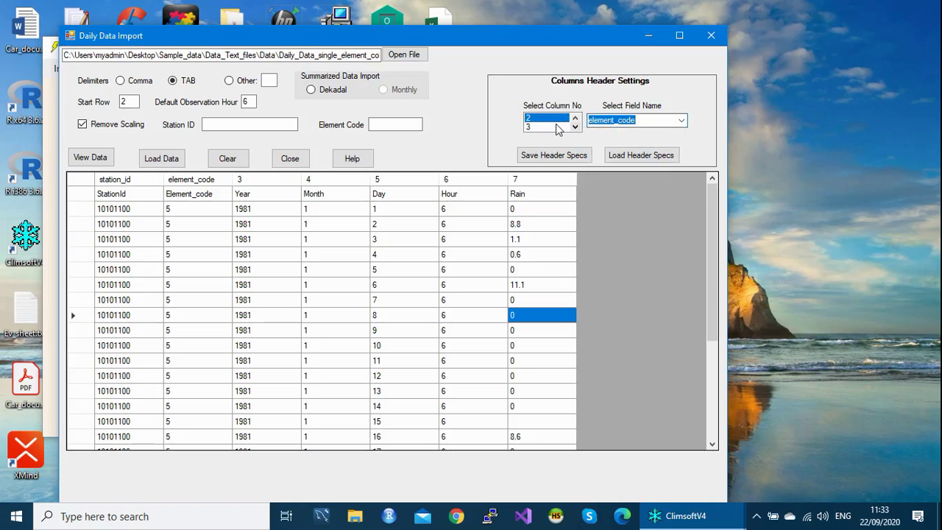
{"action": "left_click", "coordinate": [558, 127]}
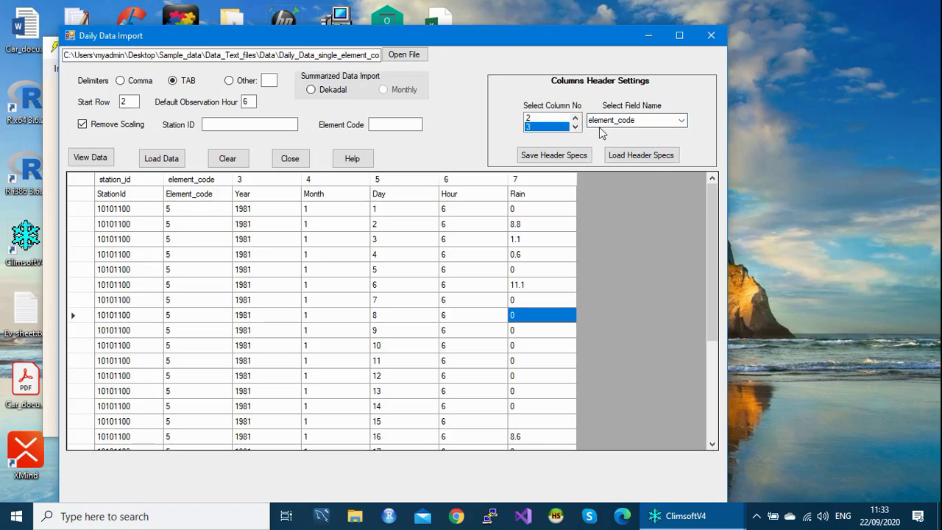
{"action": "left_click", "coordinate": [681, 120]}
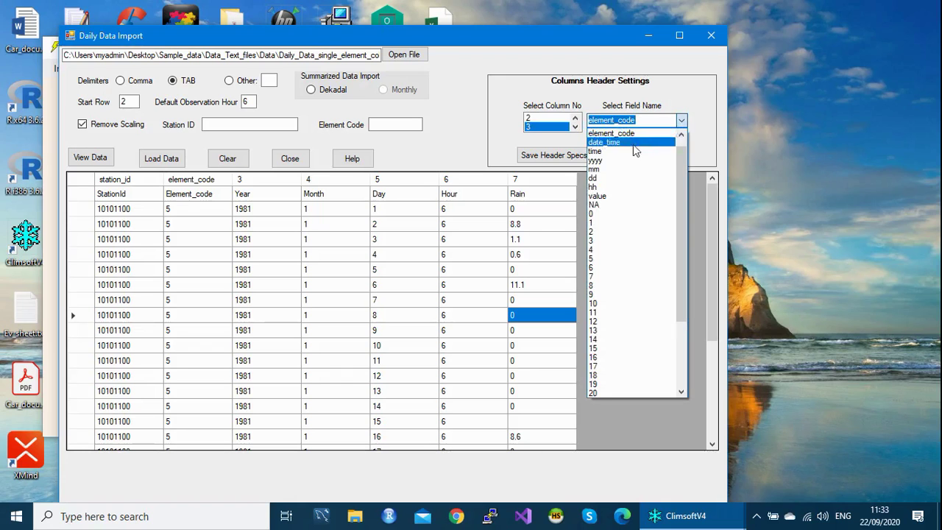
{"action": "left_click", "coordinate": [610, 160]}
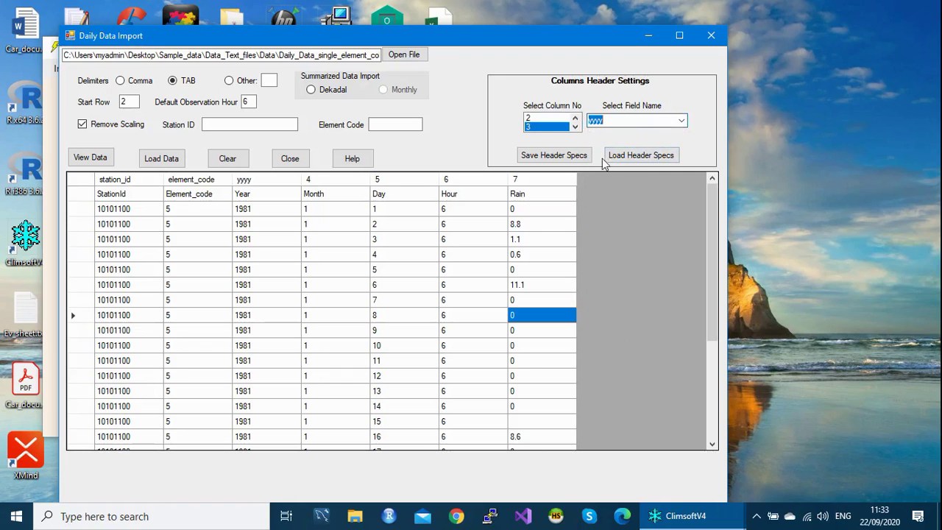
Step: Map file column 4 to mm and column 5 to dd
{"action": "left_click", "coordinate": [575, 127]}
{"action": "left_click", "coordinate": [575, 127]}
{"action": "left_click", "coordinate": [681, 122]}
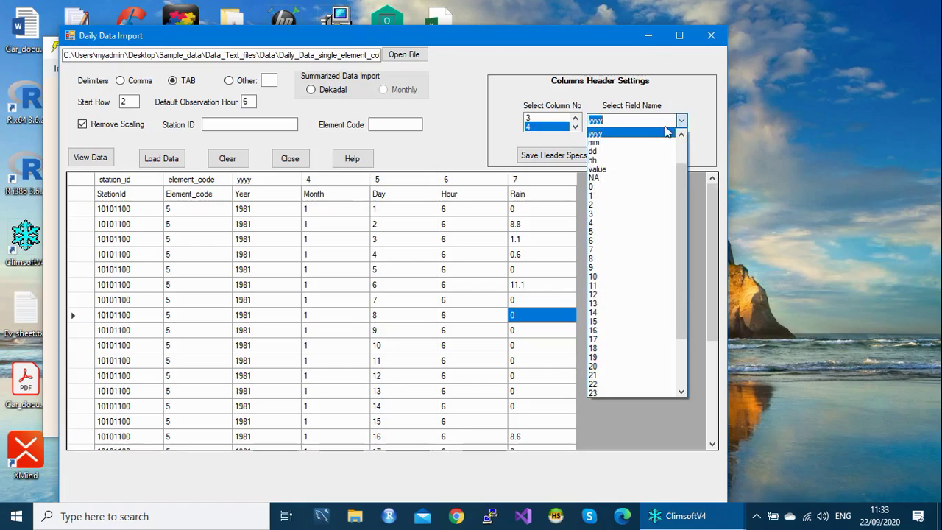
{"action": "left_click", "coordinate": [626, 142]}
{"action": "left_click", "coordinate": [575, 127]}
{"action": "left_click", "coordinate": [575, 126]}
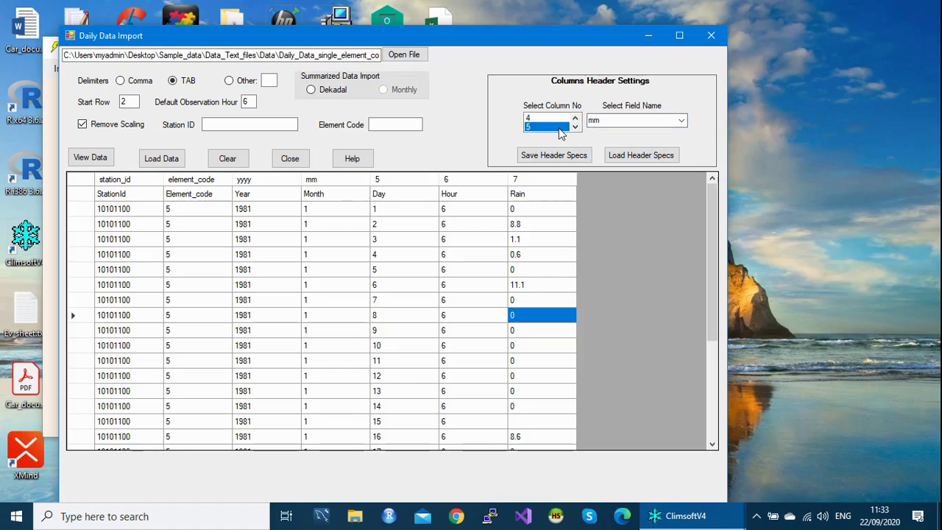
{"action": "left_click", "coordinate": [680, 121]}
{"action": "left_click", "coordinate": [632, 142]}
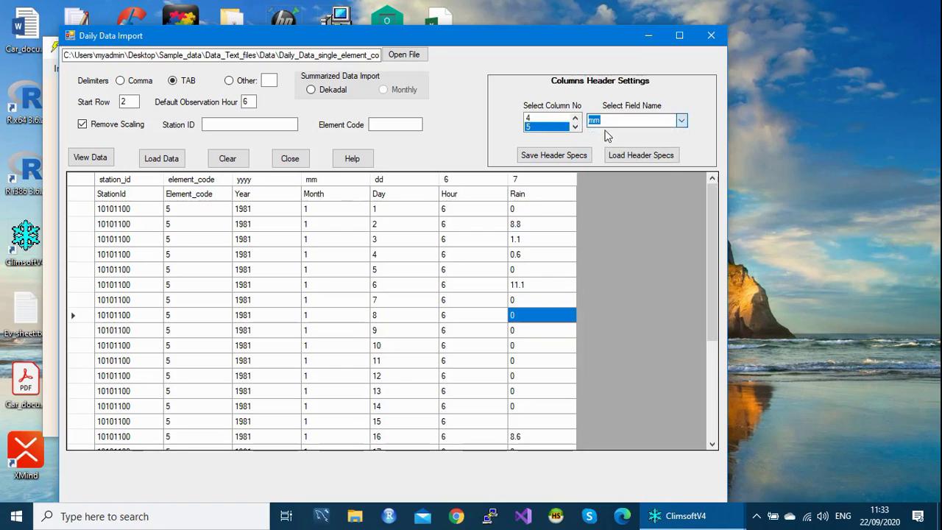
Step: Map file column 6 to hh and column 7 (Rain) to value
{"action": "left_click", "coordinate": [574, 126]}
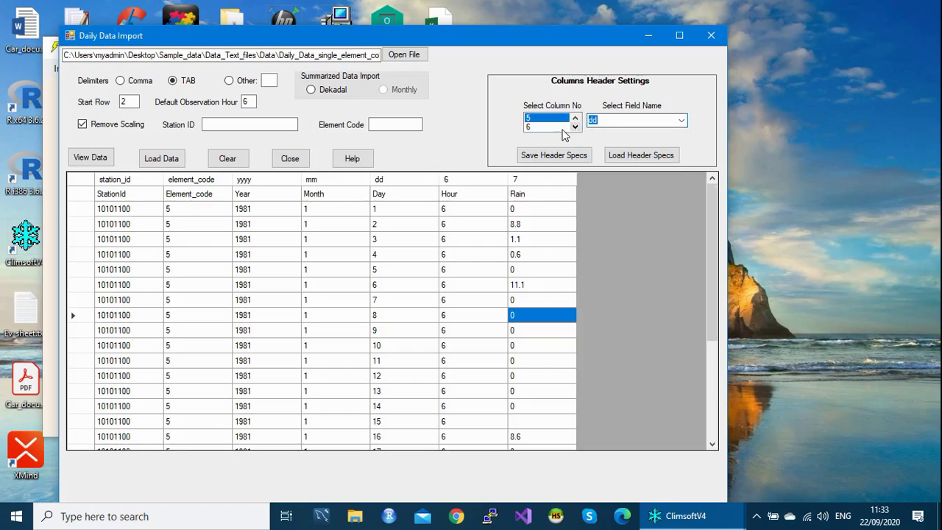
{"action": "left_click", "coordinate": [681, 121]}
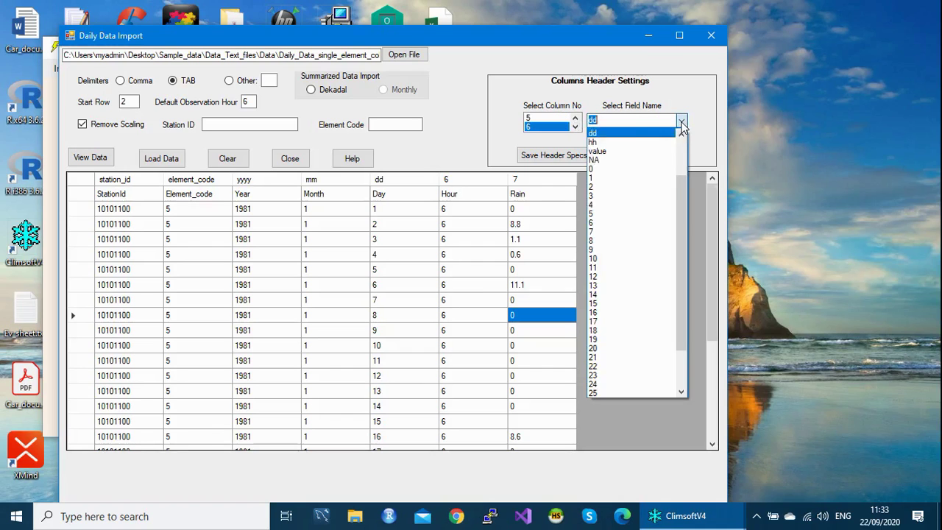
{"action": "left_click", "coordinate": [618, 142]}
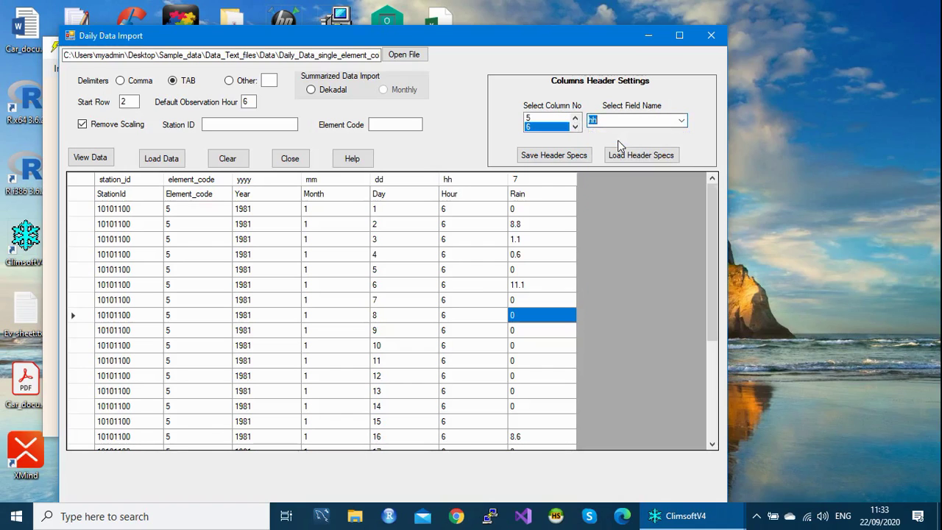
{"action": "left_click", "coordinate": [576, 127]}
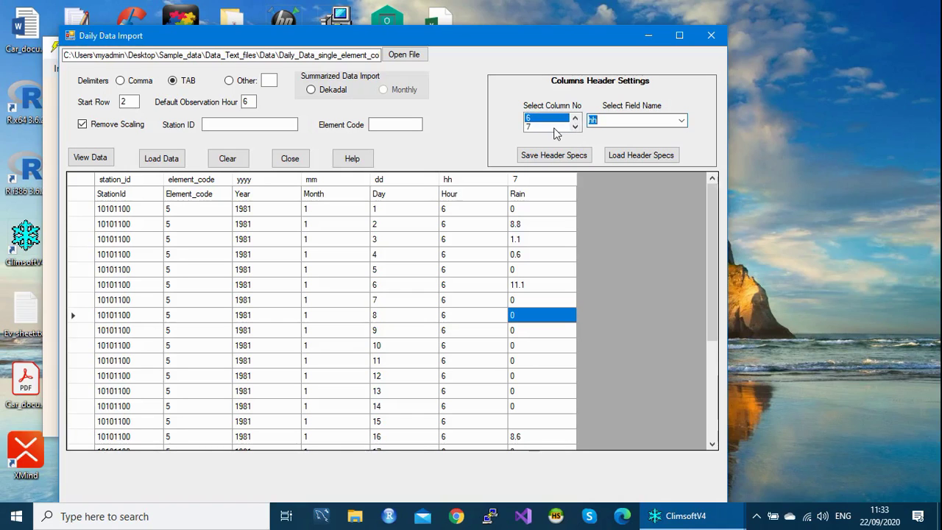
{"action": "left_click", "coordinate": [555, 127]}
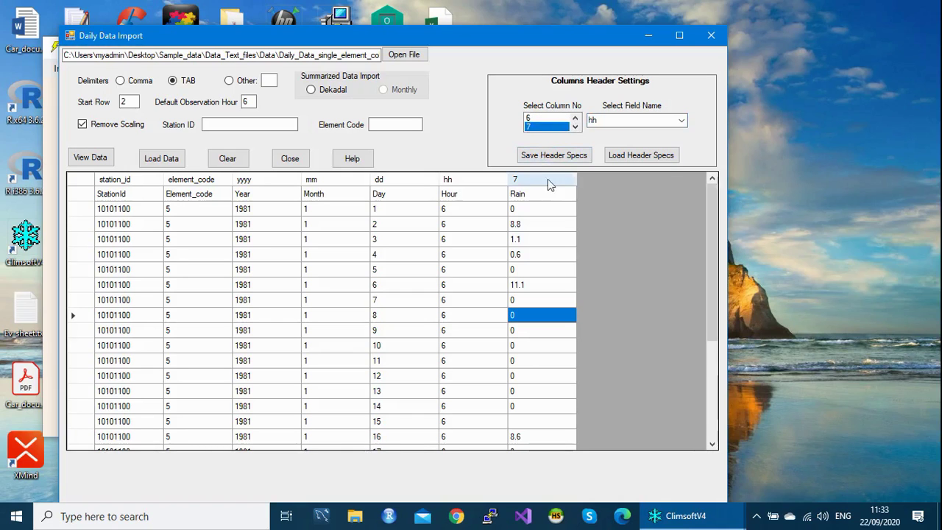
{"action": "left_click", "coordinate": [681, 121]}
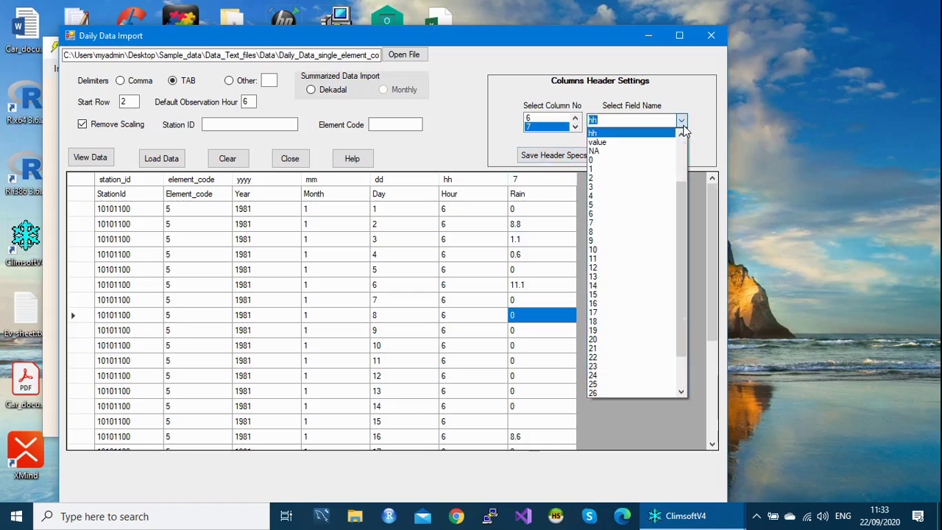
{"action": "left_click", "coordinate": [634, 144]}
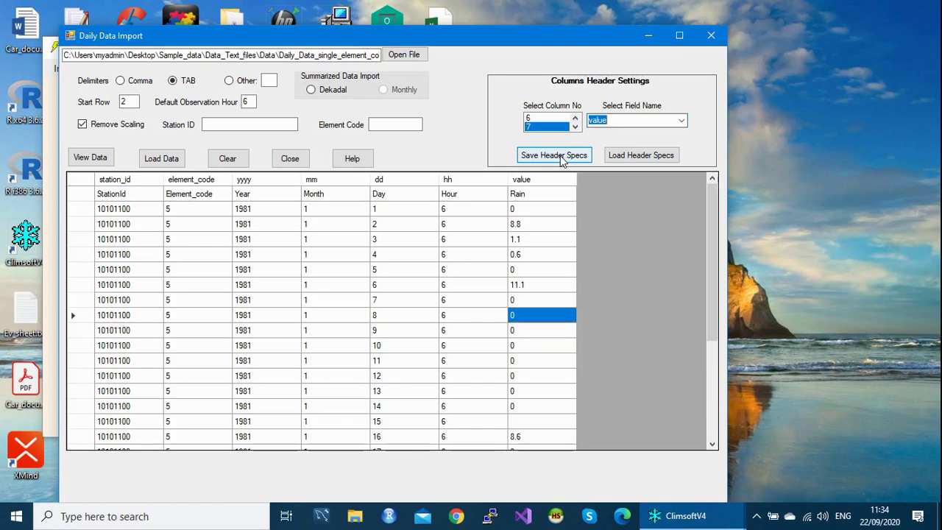
Step: Save the current header specs as schema file 'Daily_one_col_header', without the .csv extension
{"action": "left_click", "coordinate": [560, 155]}
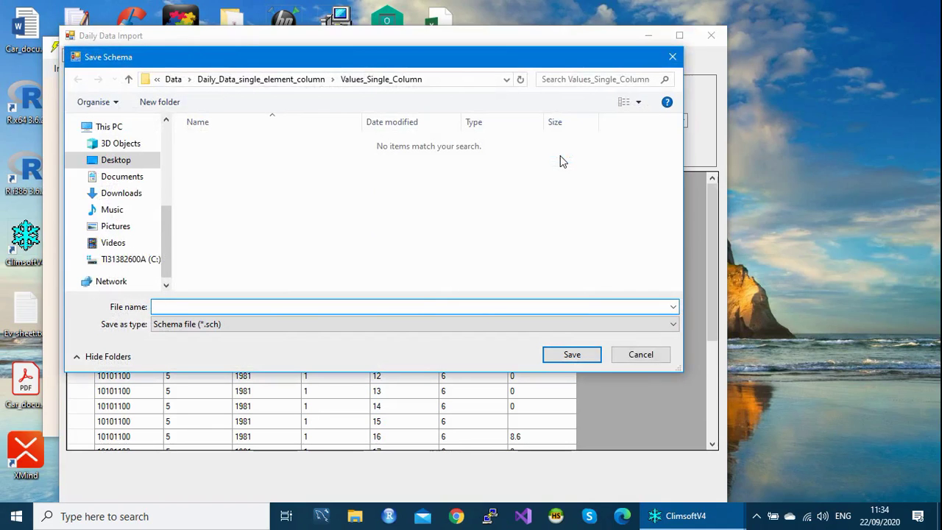
{"action": "type", "text": "D"}
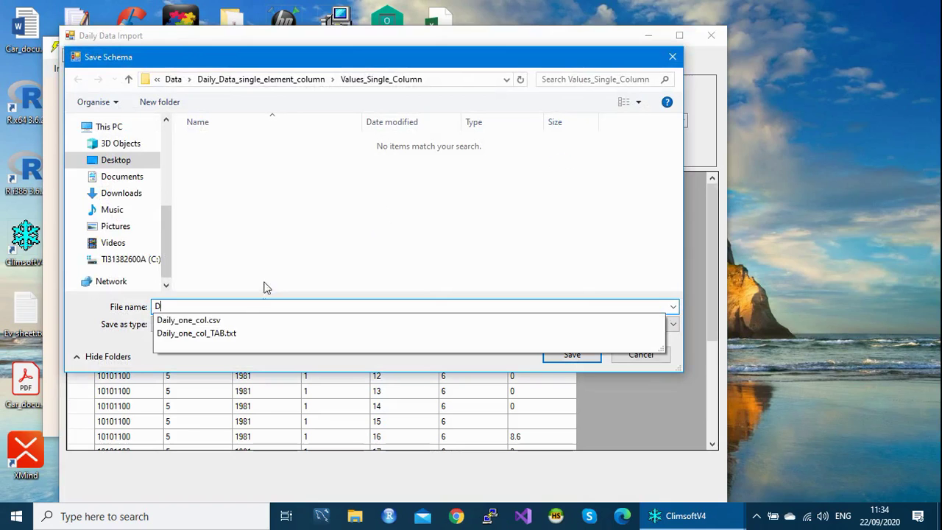
{"action": "left_click", "coordinate": [196, 320]}
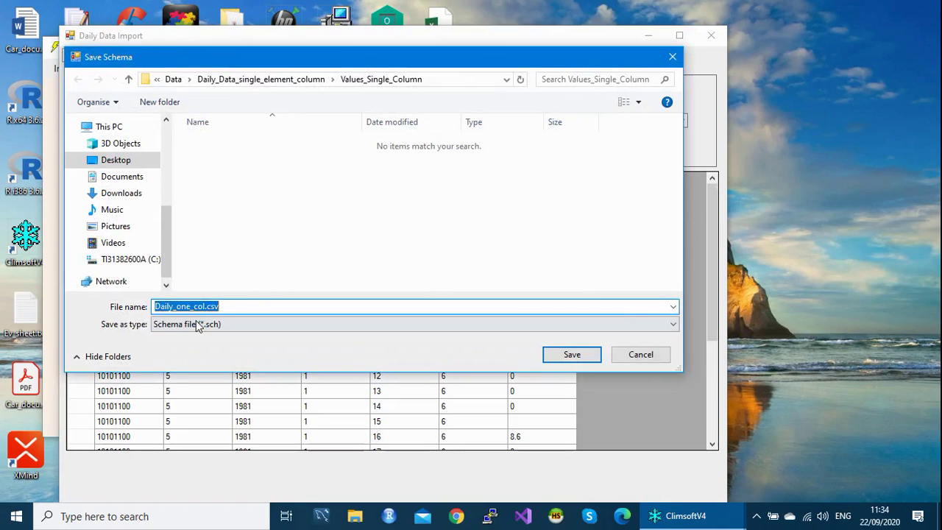
{"action": "left_click", "coordinate": [205, 308]}
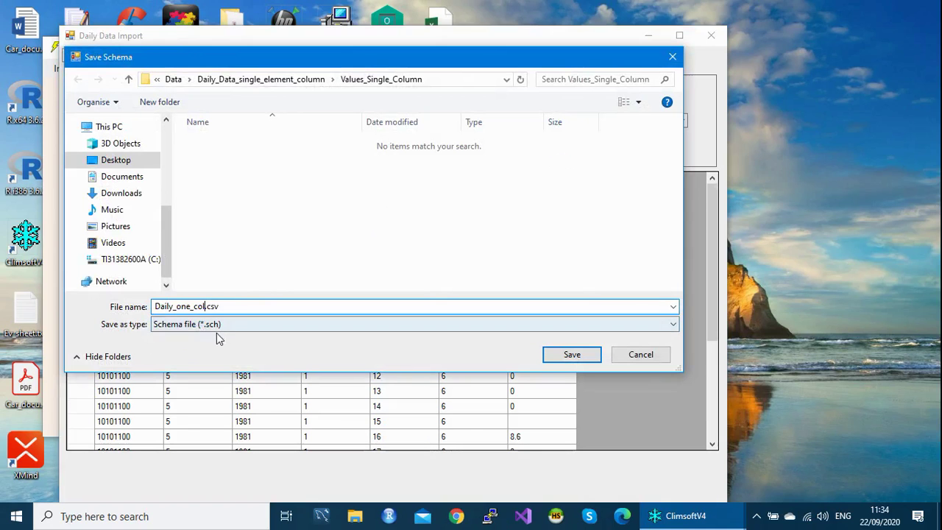
{"action": "type", "text": "_hea"}
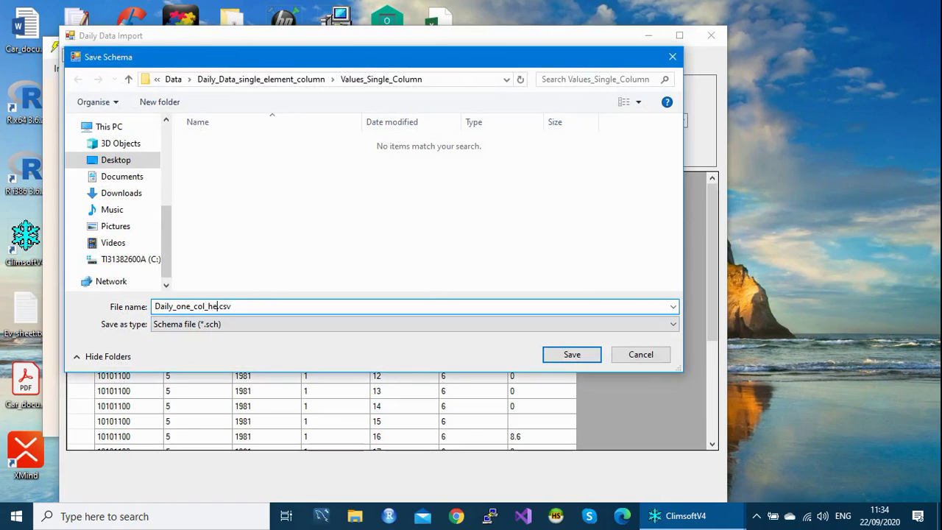
{"action": "type", "text": "er"}
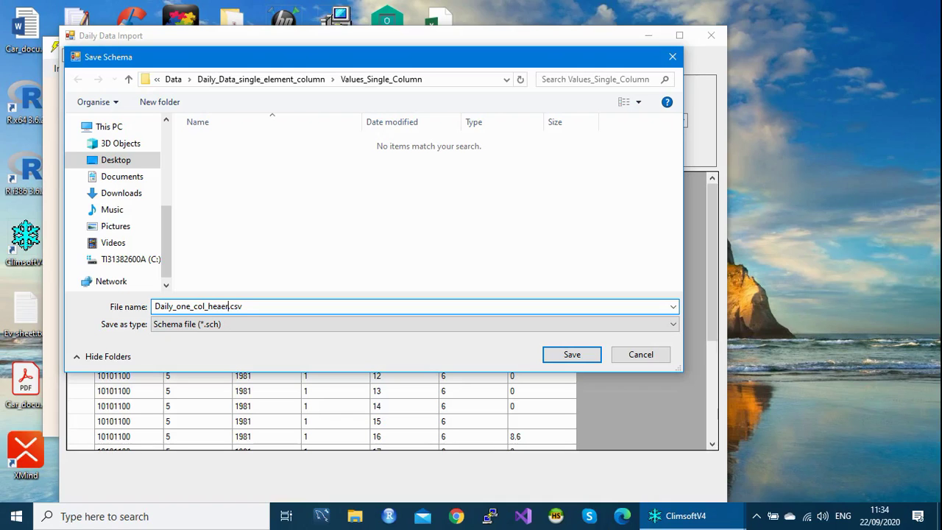
{"action": "key", "text": "BackSpace"}
{"action": "key", "text": "BackSpace"}
{"action": "type", "text": "der"}
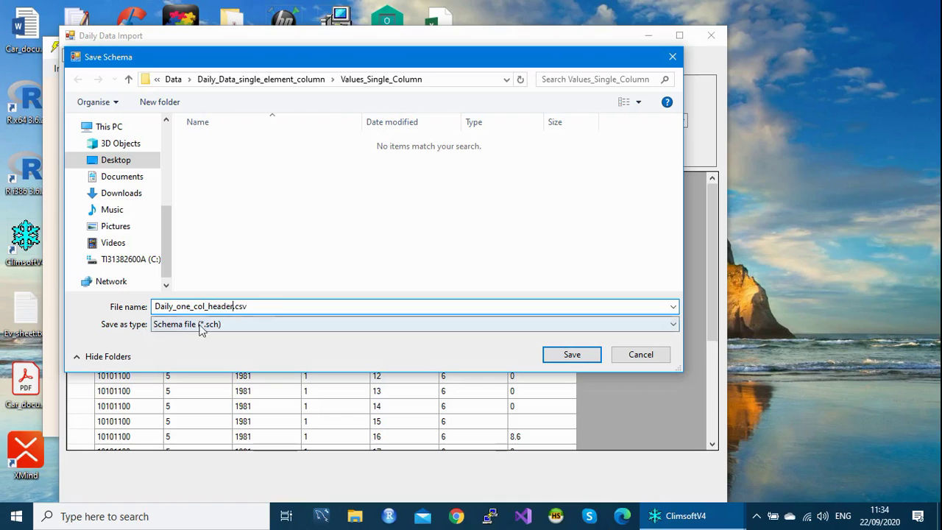
{"action": "key", "text": "Delete"}
{"action": "key", "text": "Delete"}
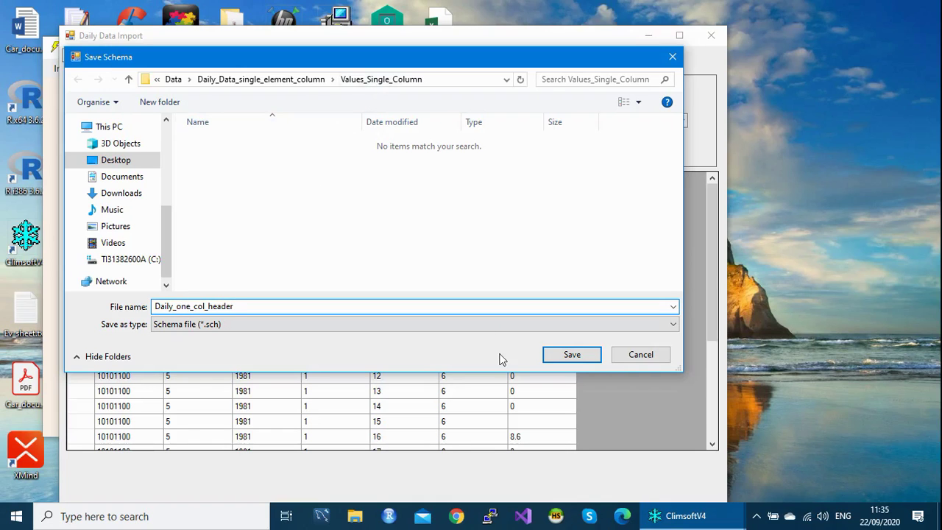
{"action": "left_click", "coordinate": [569, 356]}
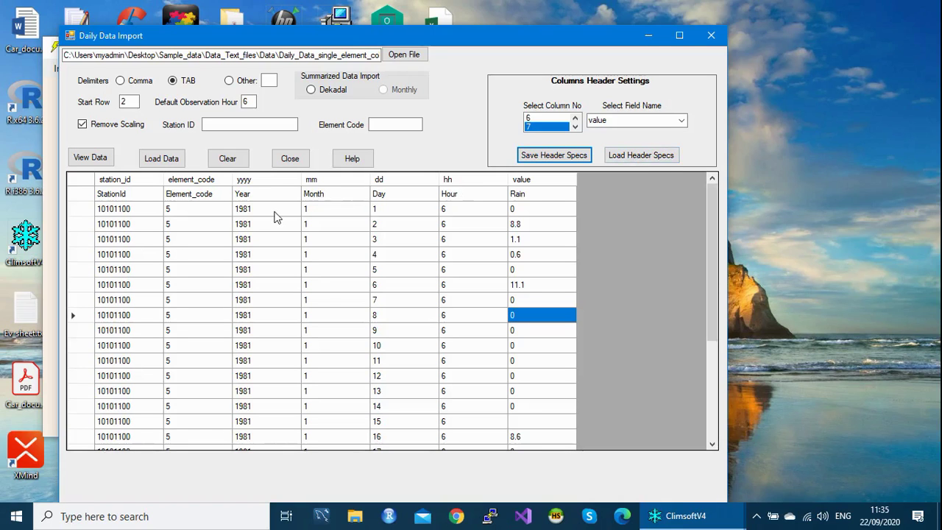
Step: Close the import windows and reopen Daily Data Import with Daily_one_col_TAB.txt as source
{"action": "left_click", "coordinate": [710, 35]}
{"action": "left_click", "coordinate": [664, 59]}
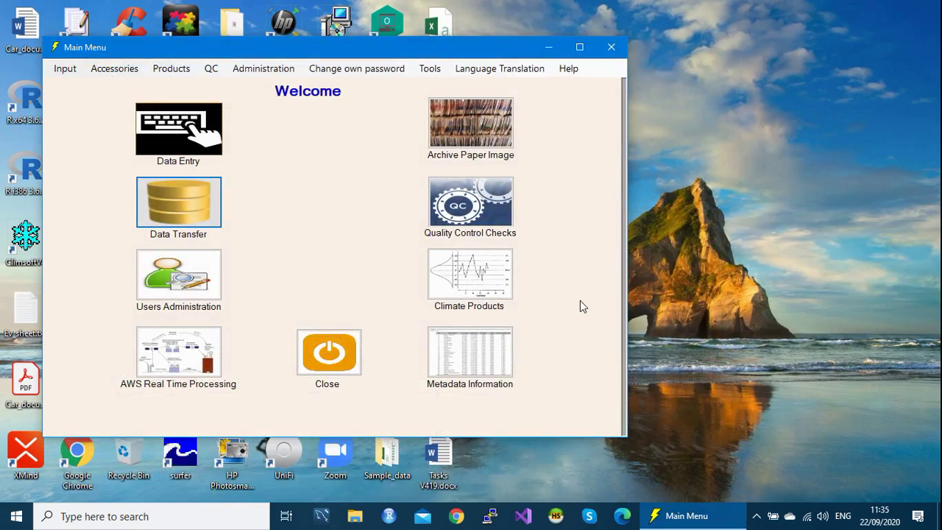
{"action": "left_click", "coordinate": [203, 205]}
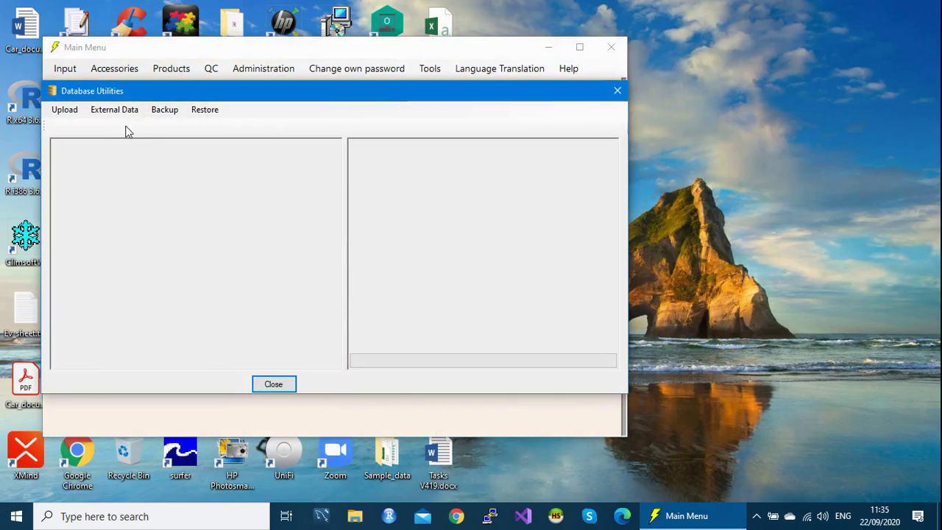
{"action": "left_click", "coordinate": [112, 112]}
{"action": "mouse_move", "coordinate": [135, 170]}
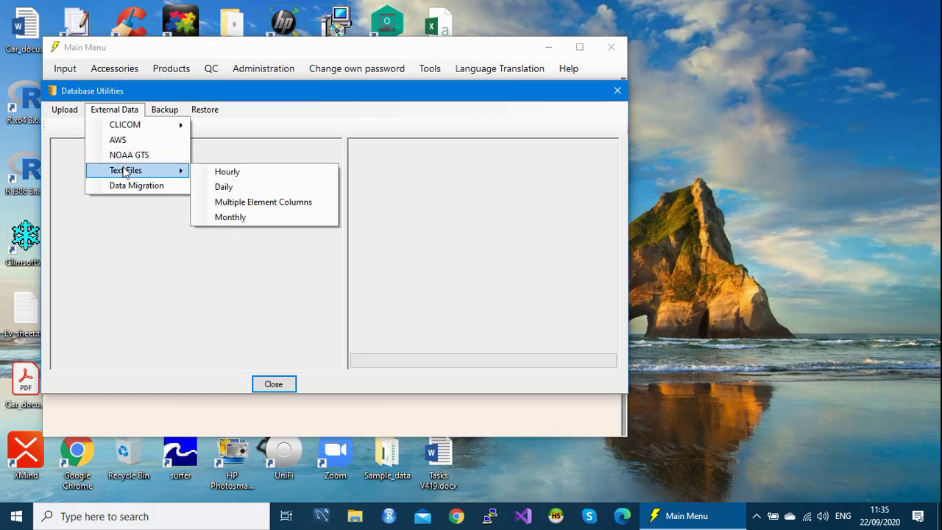
{"action": "left_click", "coordinate": [236, 186]}
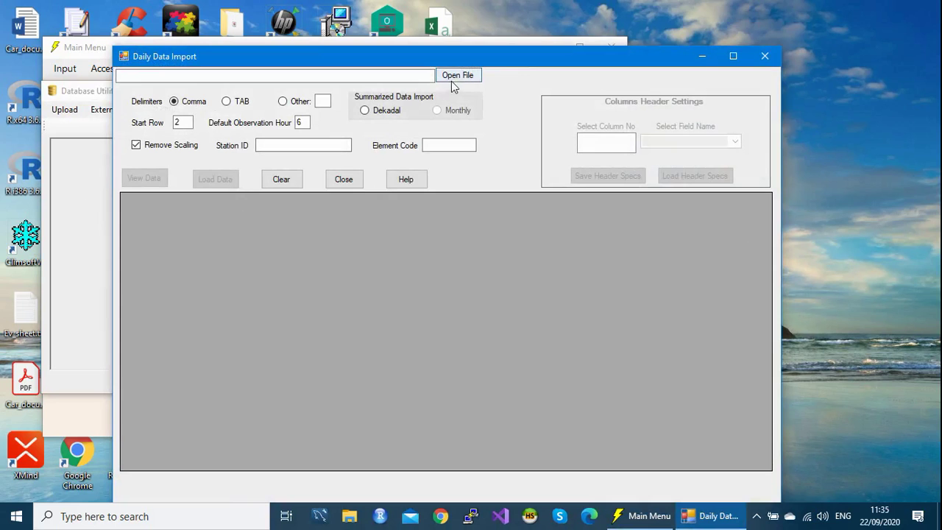
{"action": "left_click", "coordinate": [455, 77]}
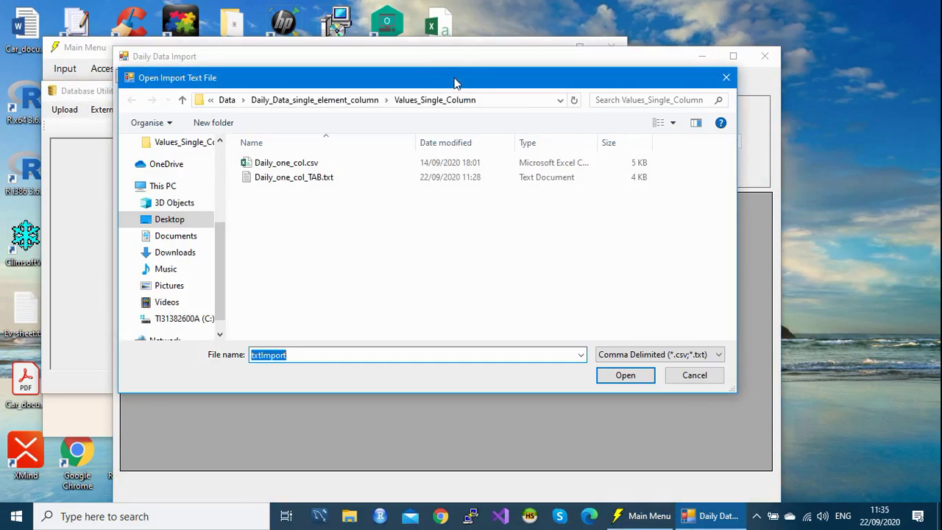
{"action": "left_click", "coordinate": [293, 181]}
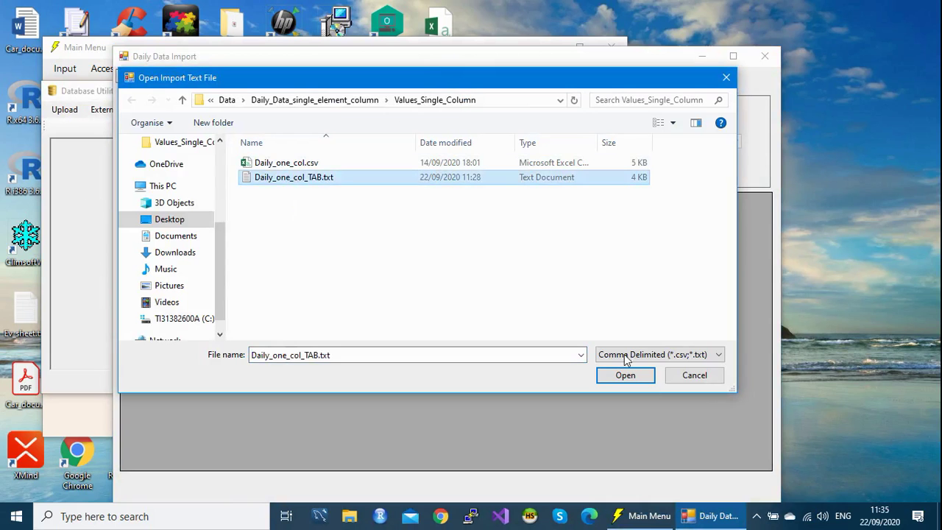
{"action": "left_click", "coordinate": [627, 377]}
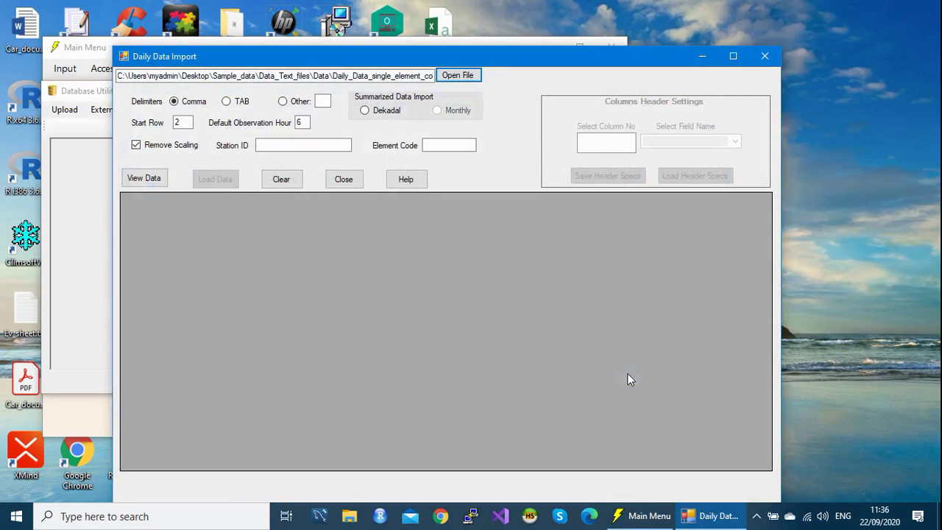
Step: Switch the delimiter to TAB and preview the seven columns, StationId through Rain
{"action": "left_click", "coordinate": [154, 182]}
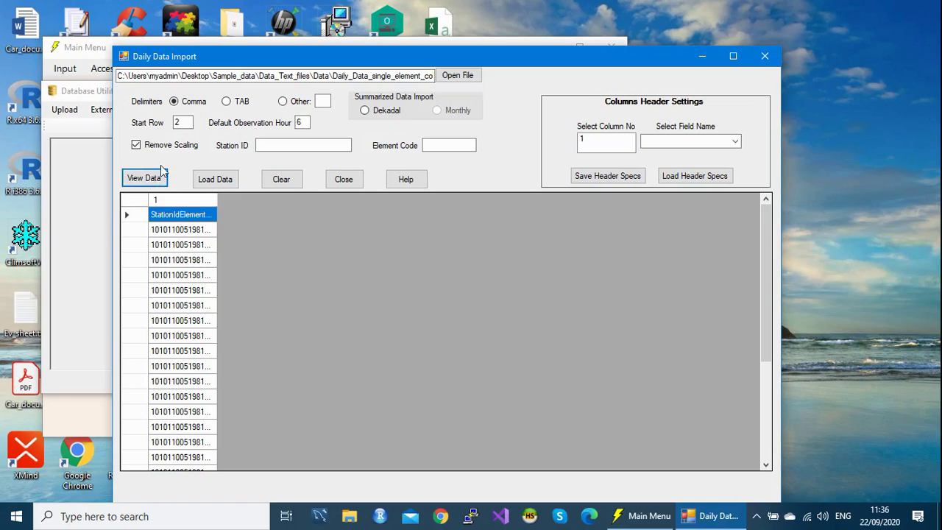
{"action": "left_click", "coordinate": [227, 102]}
{"action": "left_click", "coordinate": [154, 179]}
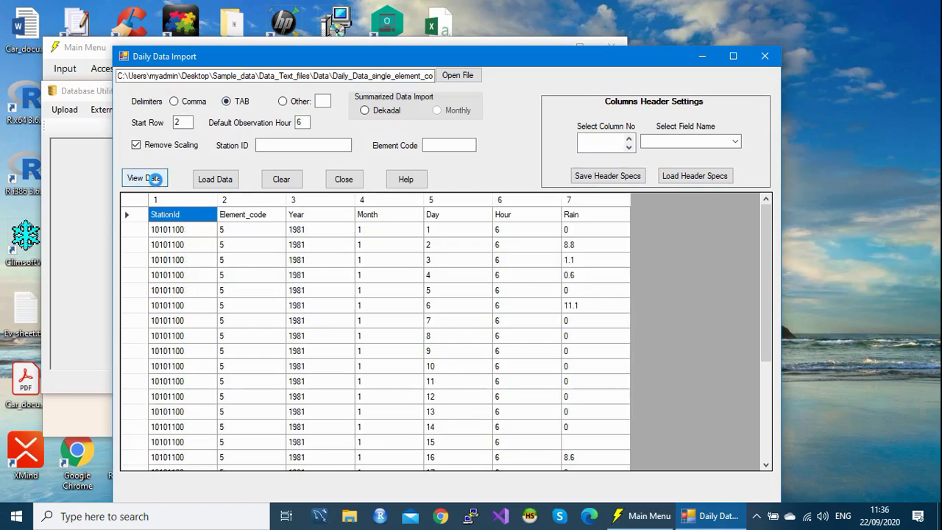
{"action": "mouse_move", "coordinate": [767, 242]}
{"action": "left_mouse_down"}
{"action": "mouse_move", "coordinate": [753, 287]}
{"action": "mouse_move", "coordinate": [787, 413]}
{"action": "mouse_move", "coordinate": [780, 228]}
{"action": "left_mouse_up"}
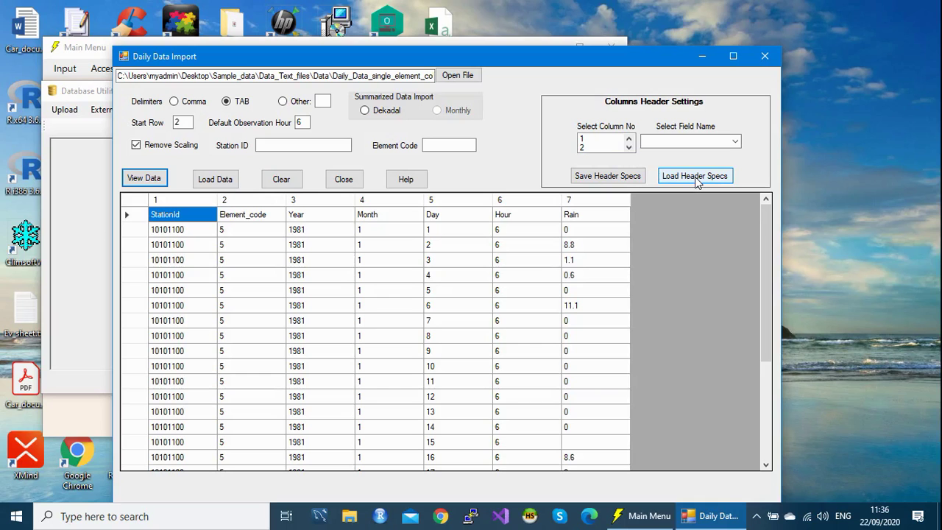
Step: Load Daily_one_col_header.sch so columns map to station_id, element_code, yyyy, mm, dd, hh, value
{"action": "left_click", "coordinate": [695, 178]}
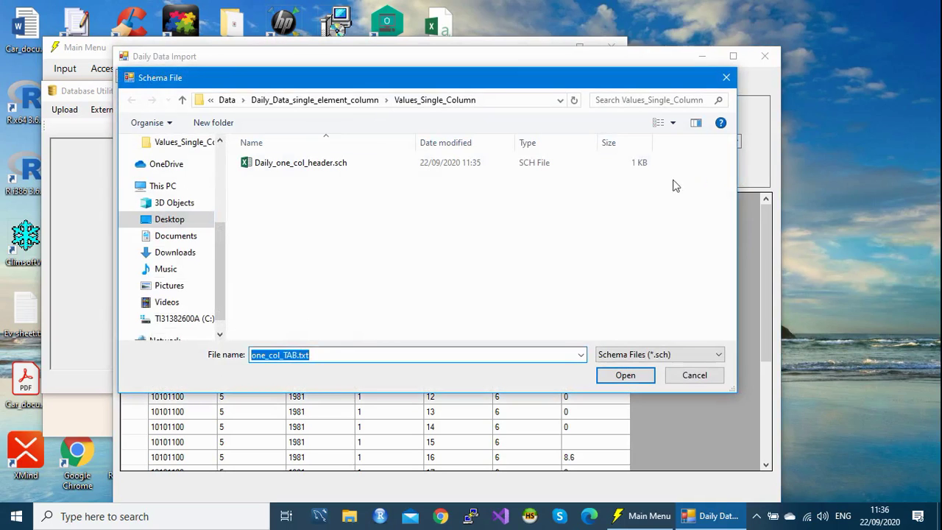
{"action": "left_click", "coordinate": [303, 168]}
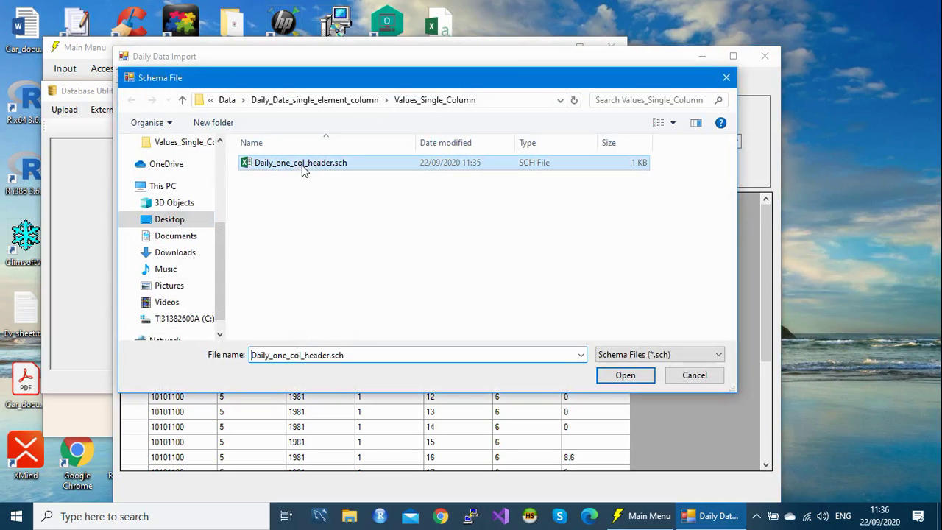
{"action": "left_click", "coordinate": [625, 376]}
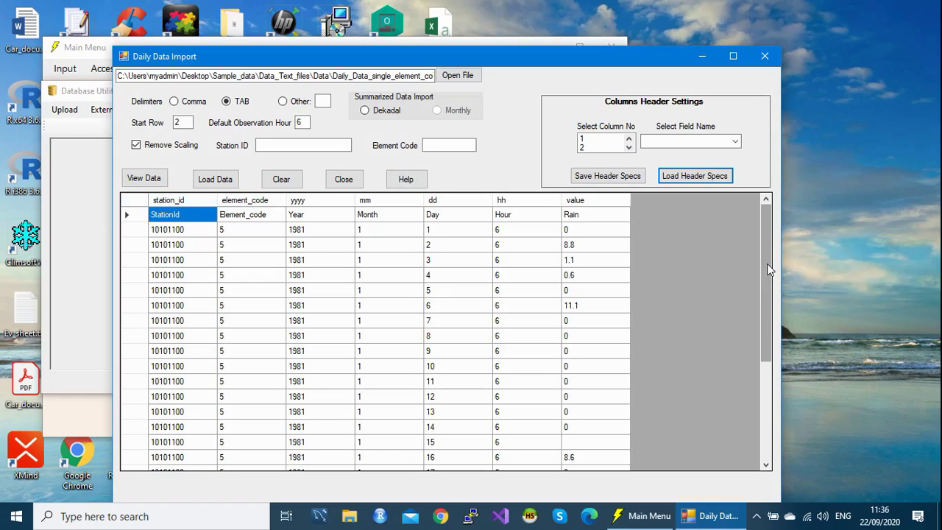
{"action": "left_click_drag", "start_coordinate": [767, 263], "coordinate": [764, 230]}
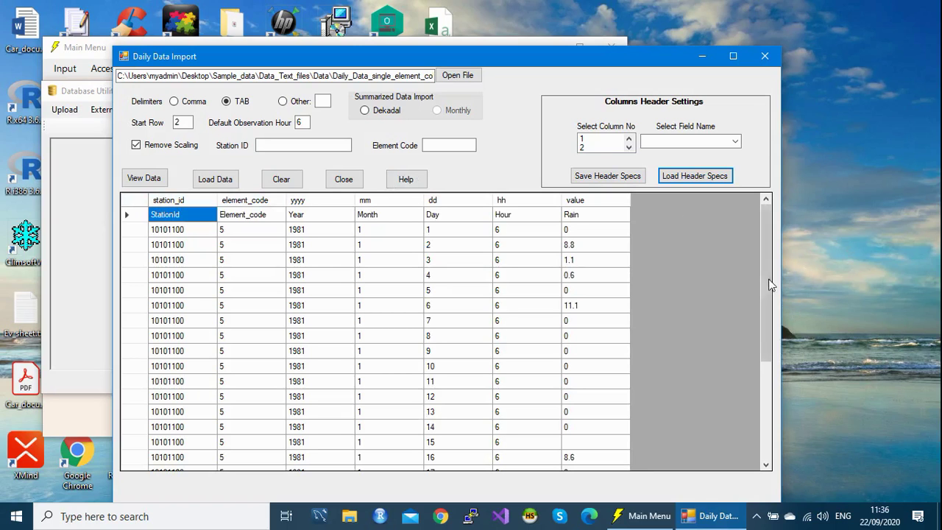
{"action": "left_click_drag", "start_coordinate": [764, 272], "coordinate": [769, 416]}
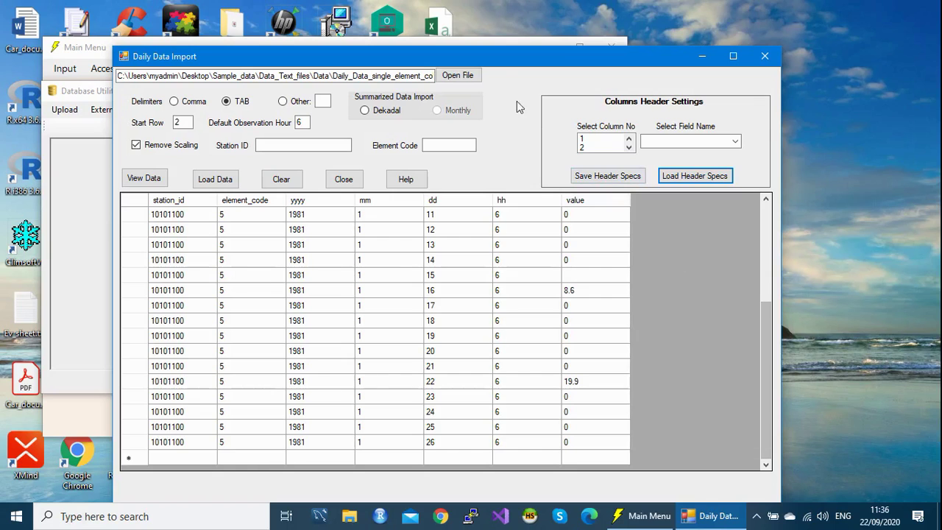
{"action": "left_click_drag", "start_coordinate": [510, 60], "coordinate": [509, 37]}
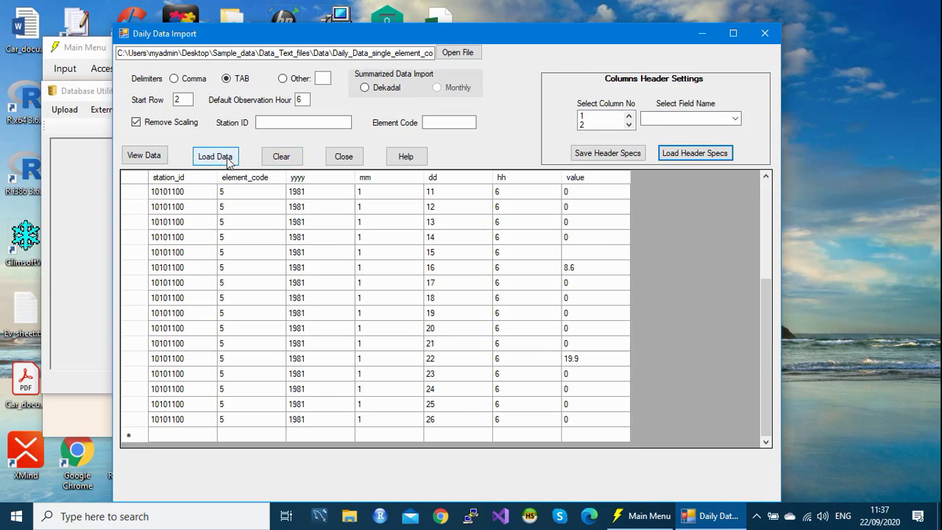
Step: Import the mapped rows and check the first row's station id, element code and year
{"action": "left_click", "coordinate": [228, 161]}
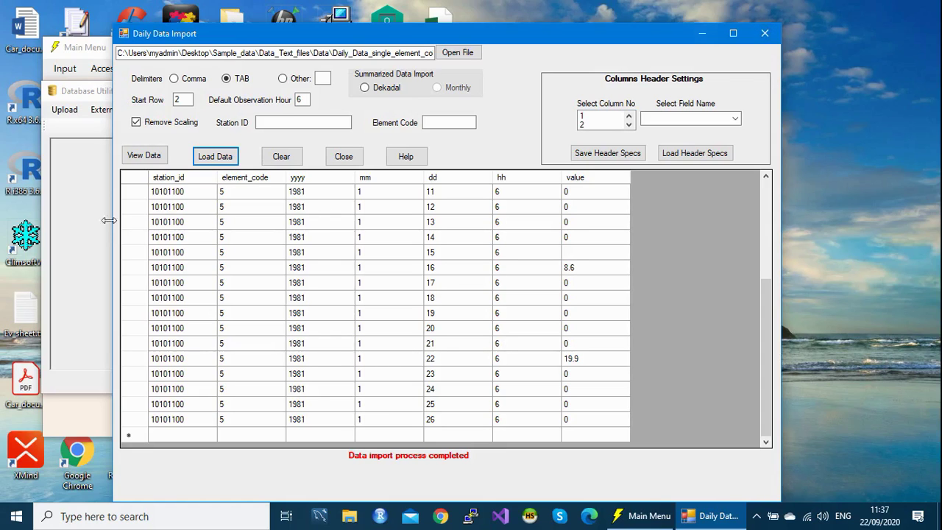
{"action": "left_click", "coordinate": [171, 195]}
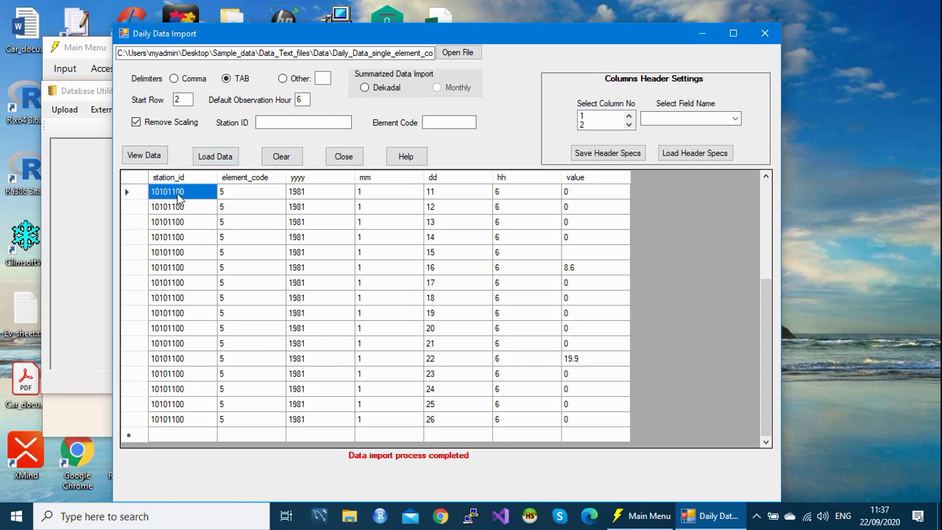
{"action": "left_click", "coordinate": [241, 196]}
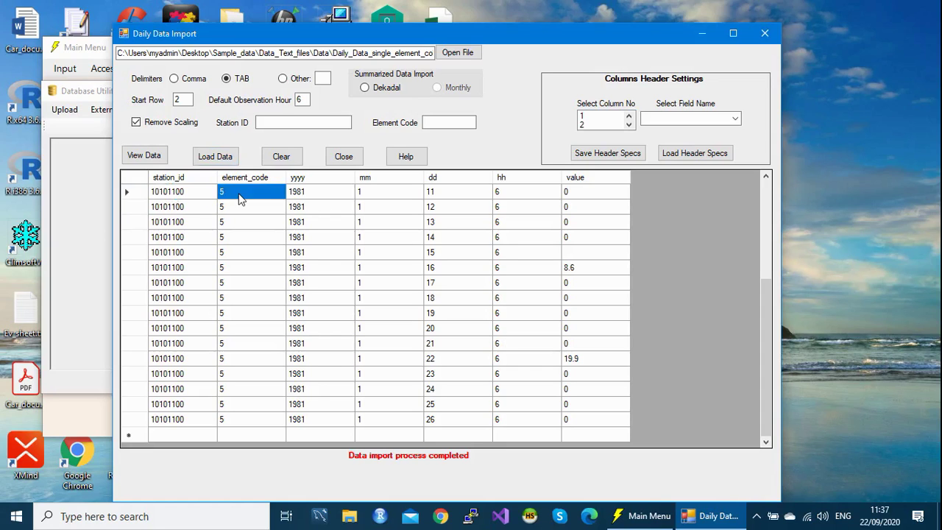
{"action": "left_click", "coordinate": [318, 196]}
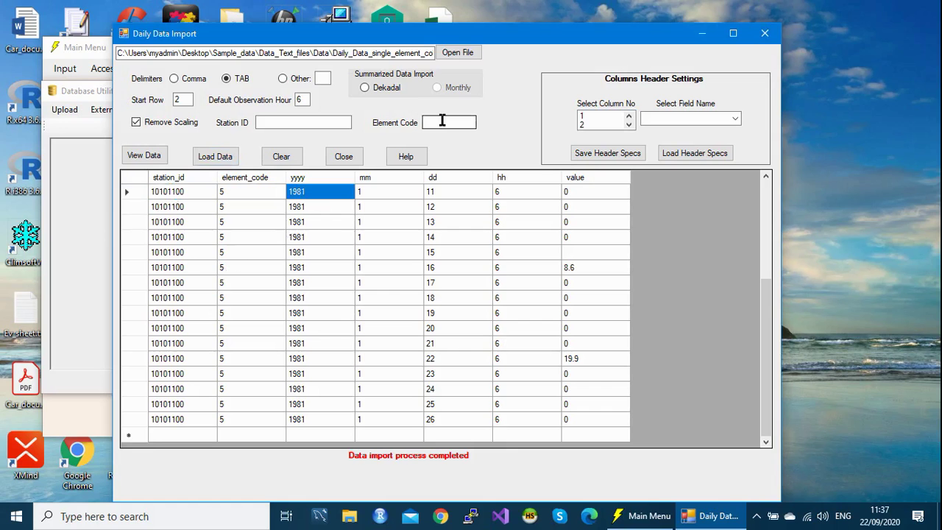
Step: Close the Daily Data Import and Database Utilities windows and open the Administration menu
{"action": "left_click", "coordinate": [762, 37]}
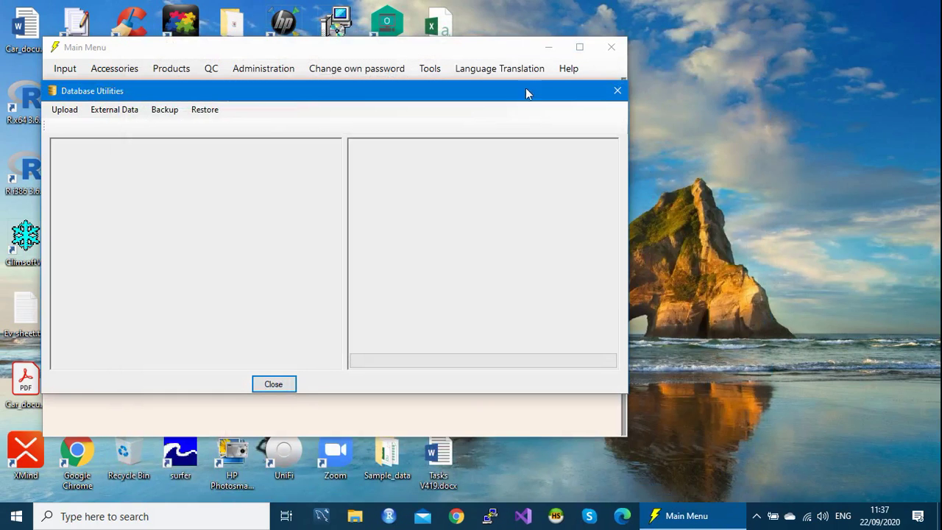
{"action": "left_click", "coordinate": [617, 91]}
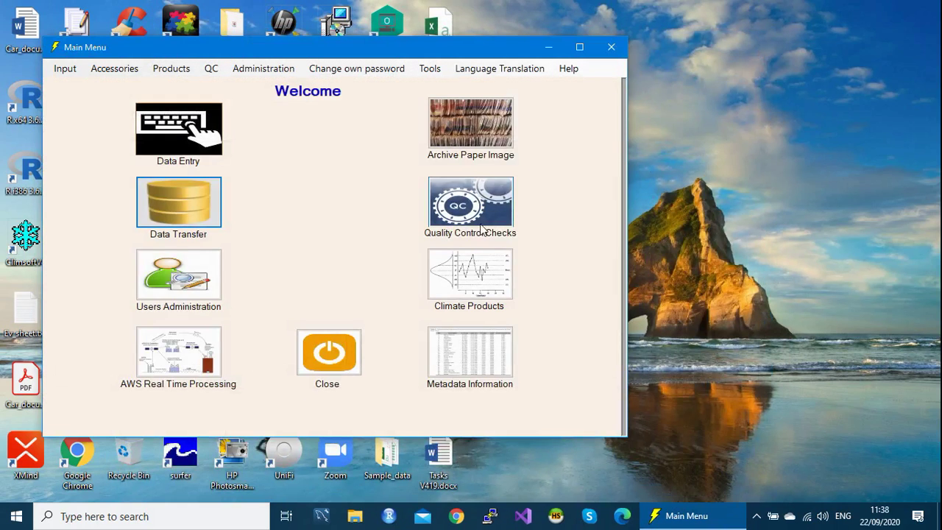
{"action": "left_click", "coordinate": [273, 70]}
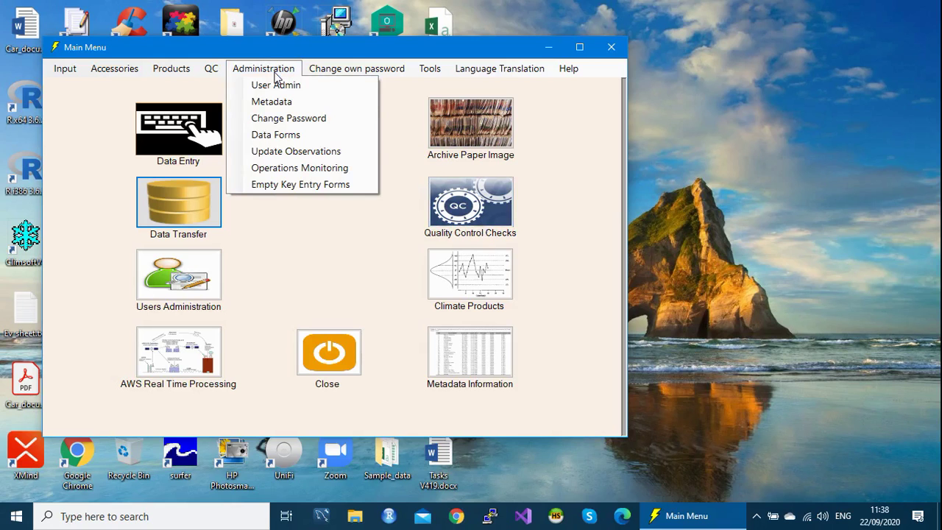
Step: In Update Observations, enter station 10101100, element code 5, start and end year 1981
{"action": "left_click", "coordinate": [294, 155]}
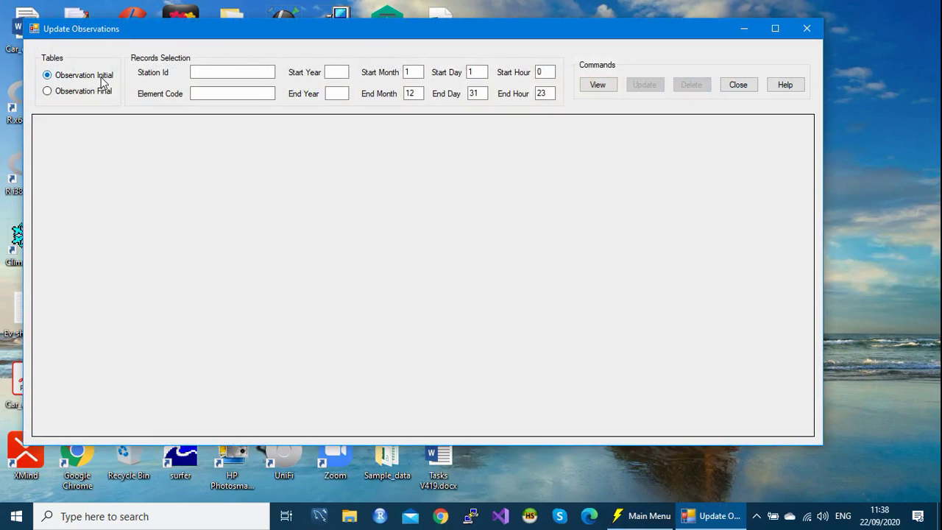
{"action": "left_click", "coordinate": [217, 72]}
{"action": "left_click", "coordinate": [217, 72]}
{"action": "type", "text": "1010"}
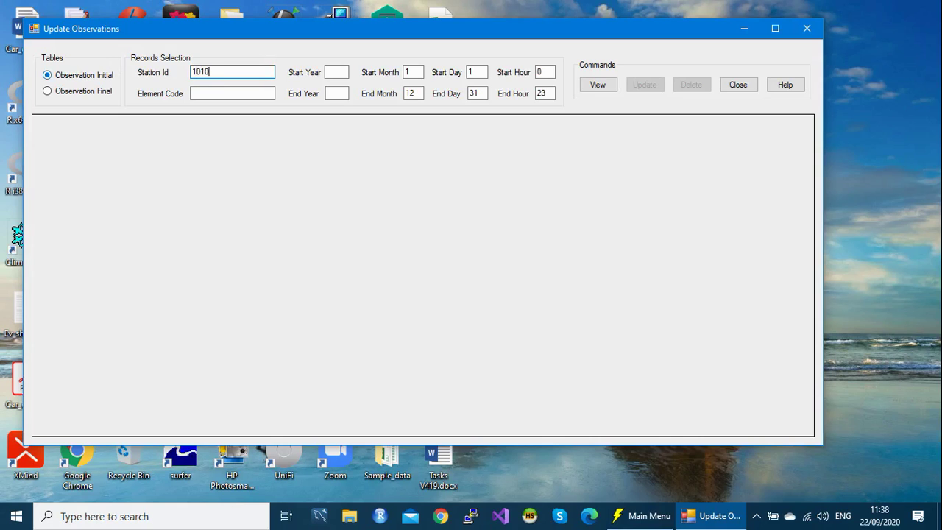
{"action": "type", "text": "1100"}
{"action": "left_click", "coordinate": [217, 94]}
{"action": "type", "text": "5"}
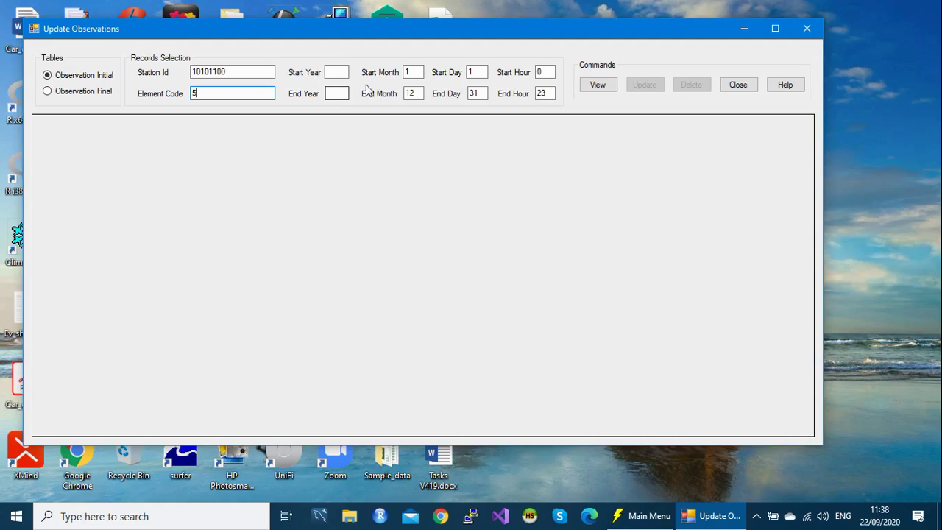
{"action": "left_click", "coordinate": [334, 74]}
{"action": "type", "text": "1981"}
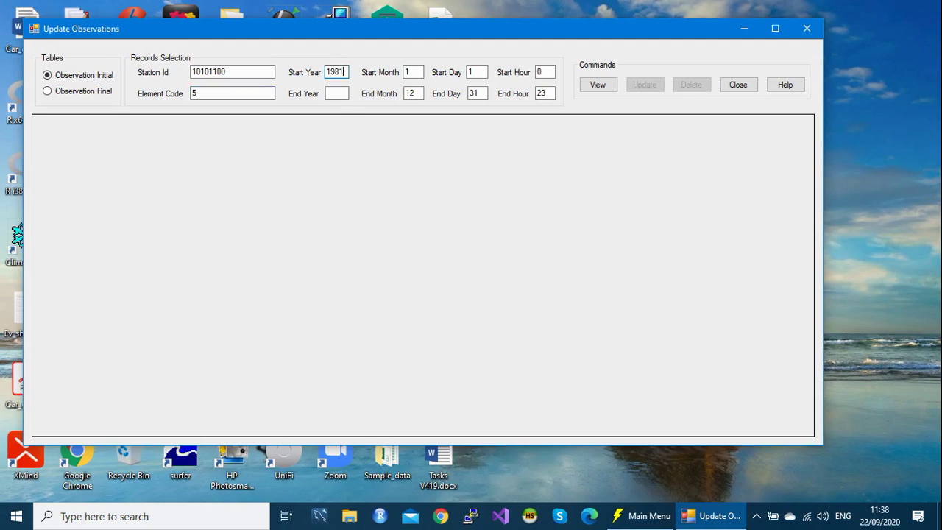
{"action": "left_click", "coordinate": [329, 94]}
{"action": "type", "text": "1981"}
Step: View the 151 matching 1981 records, scroll through the grid to check them, then close the window
{"action": "left_click", "coordinate": [600, 85]}
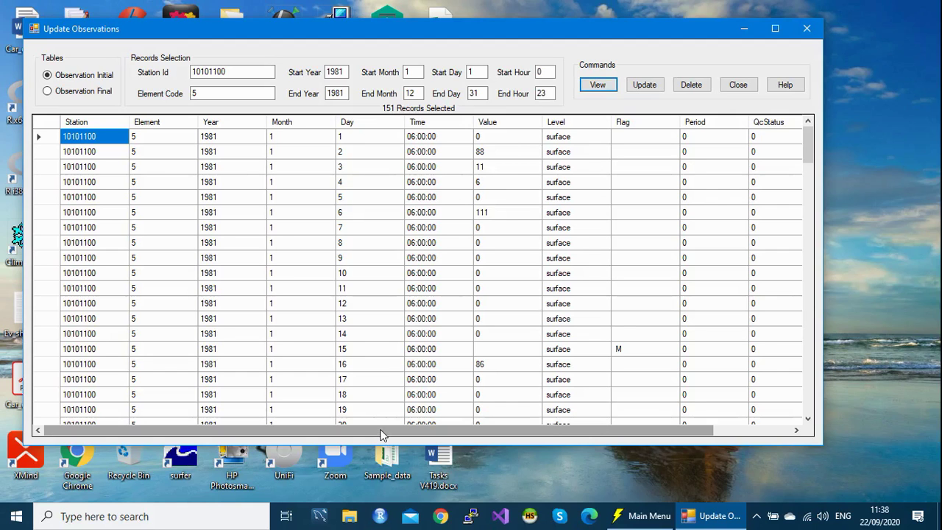
{"action": "left_click_drag", "start_coordinate": [381, 434], "coordinate": [345, 422]}
{"action": "left_click_drag", "start_coordinate": [481, 434], "coordinate": [682, 446]}
{"action": "left_click_drag", "start_coordinate": [564, 433], "coordinate": [280, 419]}
{"action": "left_click_drag", "start_coordinate": [456, 433], "coordinate": [600, 457]}
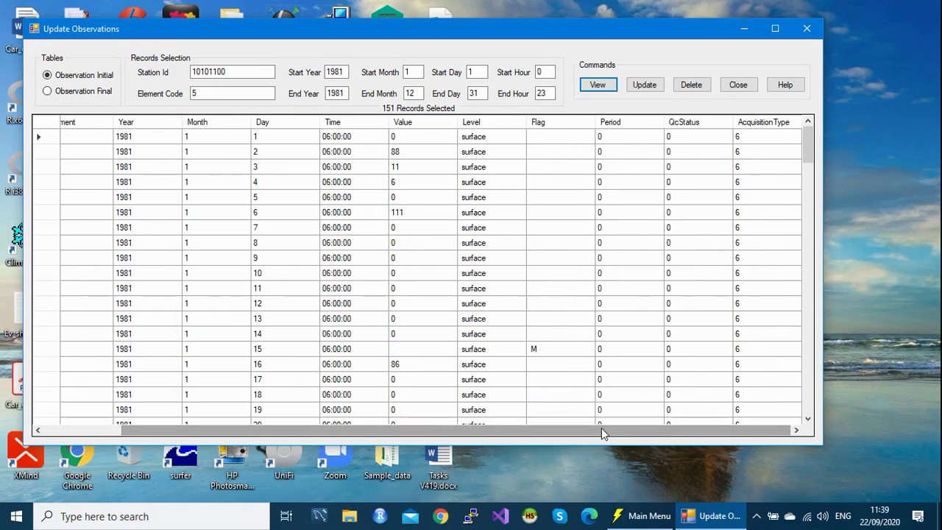
{"action": "left_click_drag", "start_coordinate": [602, 427], "coordinate": [625, 433]}
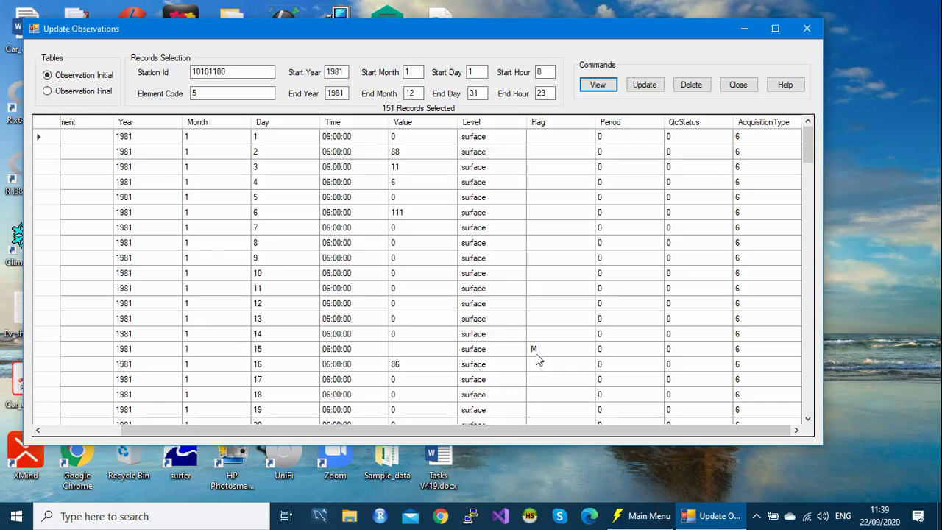
{"action": "left_click_drag", "start_coordinate": [571, 435], "coordinate": [510, 435]}
{"action": "left_click_drag", "start_coordinate": [813, 145], "coordinate": [811, 258]}
{"action": "left_click_drag", "start_coordinate": [817, 358], "coordinate": [832, 409]}
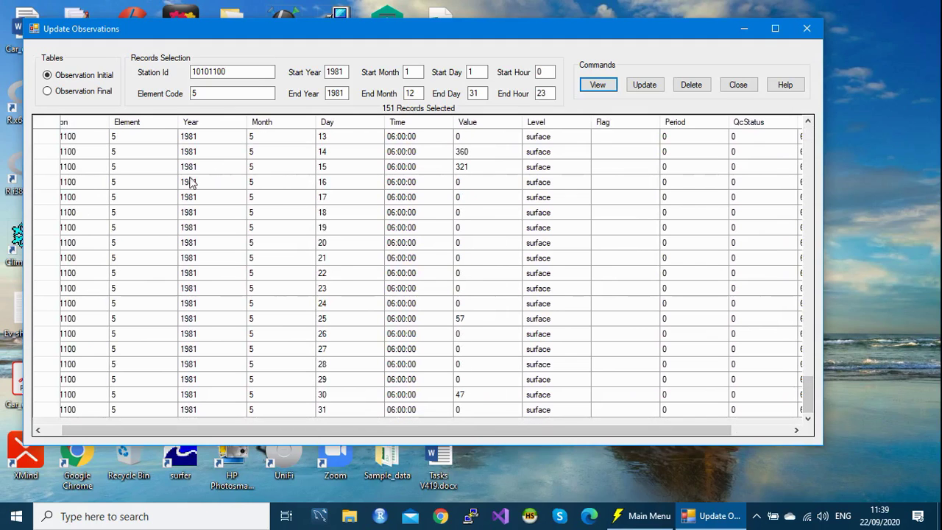
{"action": "left_click", "coordinate": [806, 29]}
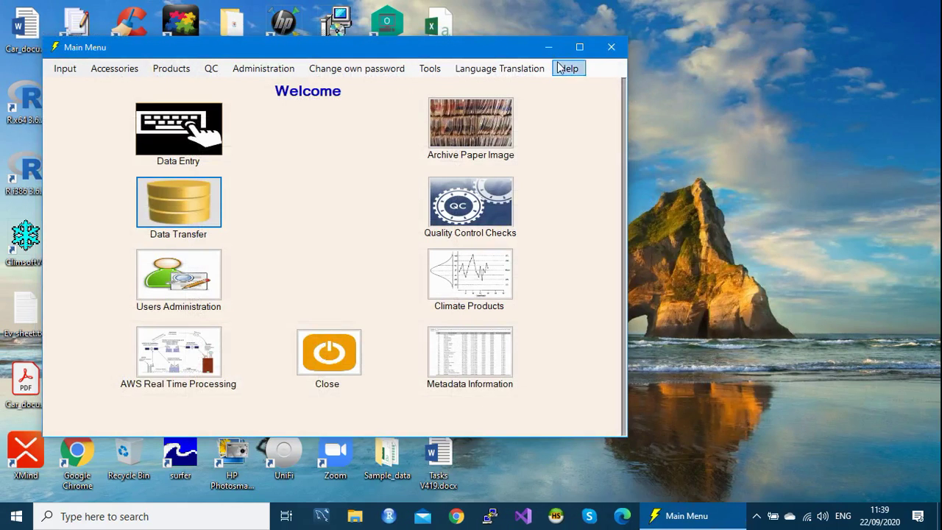
Step: Close Climsoft and open Daily_many_col.csv from Sample_data's Values_Multiple_Columns folder
{"action": "left_click", "coordinate": [610, 47]}
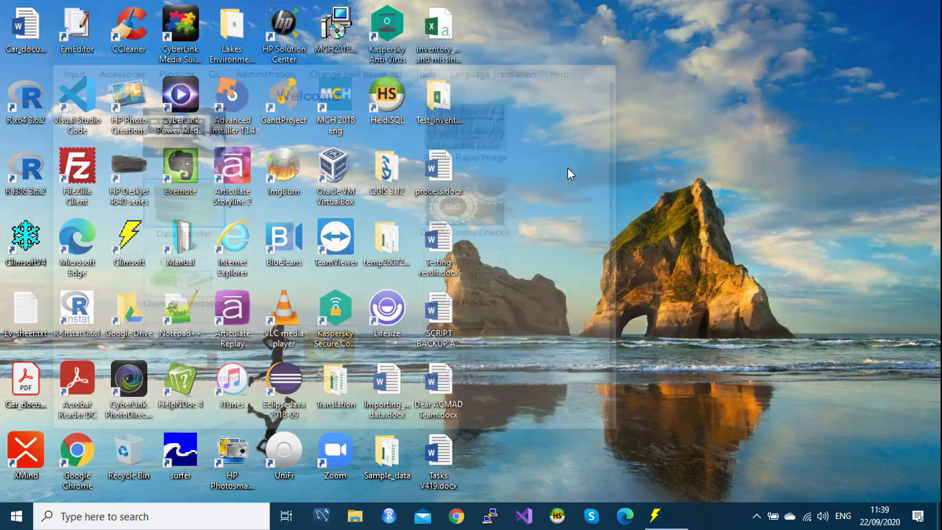
{"action": "double_click", "coordinate": [388, 462]}
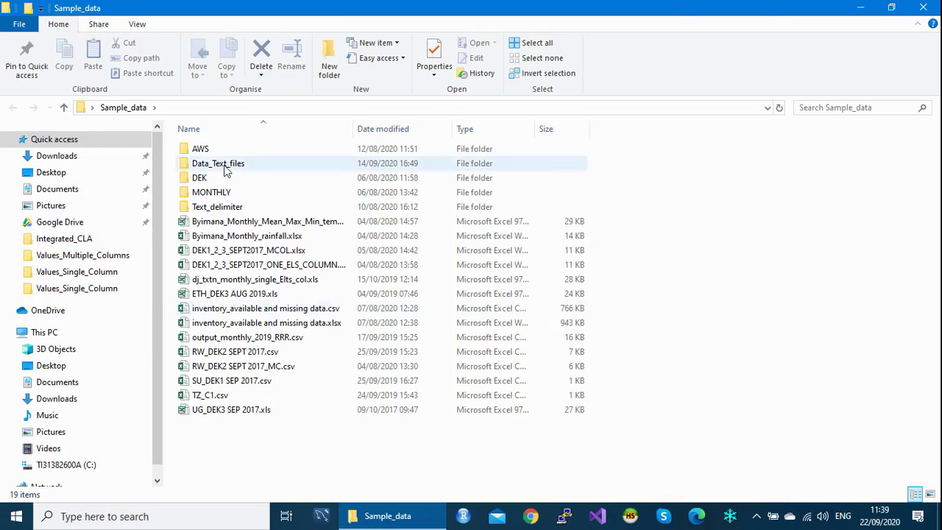
{"action": "double_click", "coordinate": [214, 170]}
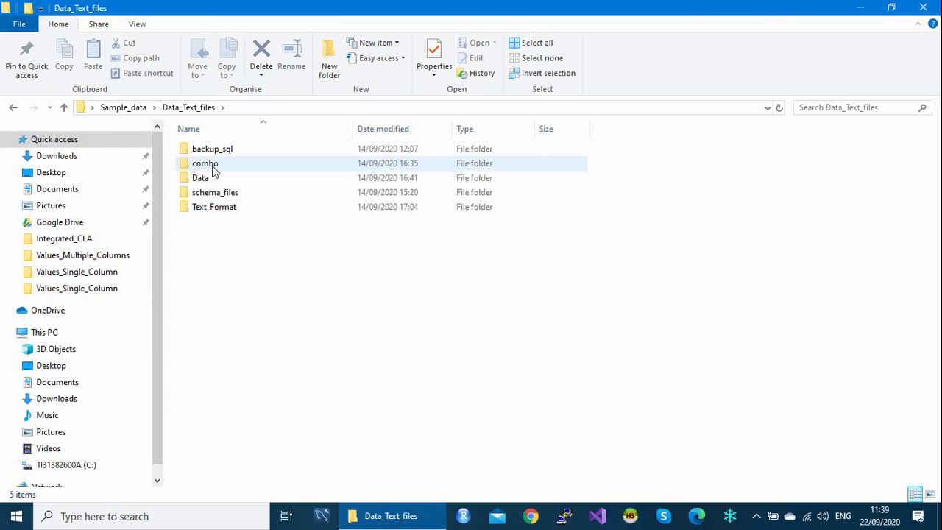
{"action": "double_click", "coordinate": [212, 185]}
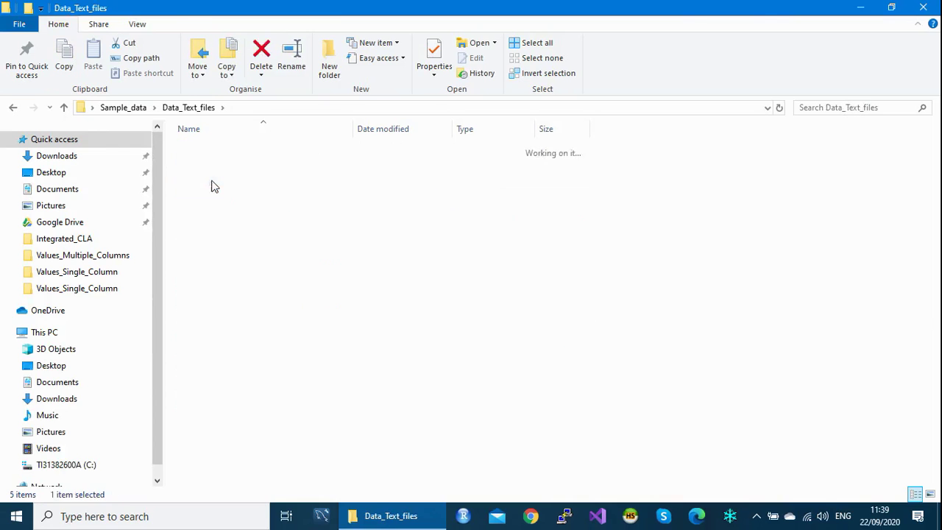
{"action": "double_click", "coordinate": [218, 154]}
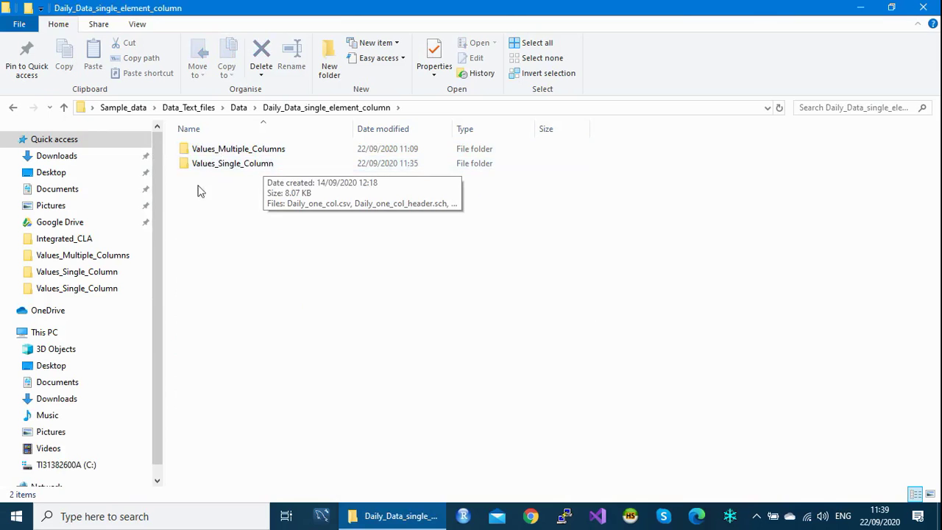
{"action": "double_click", "coordinate": [228, 150]}
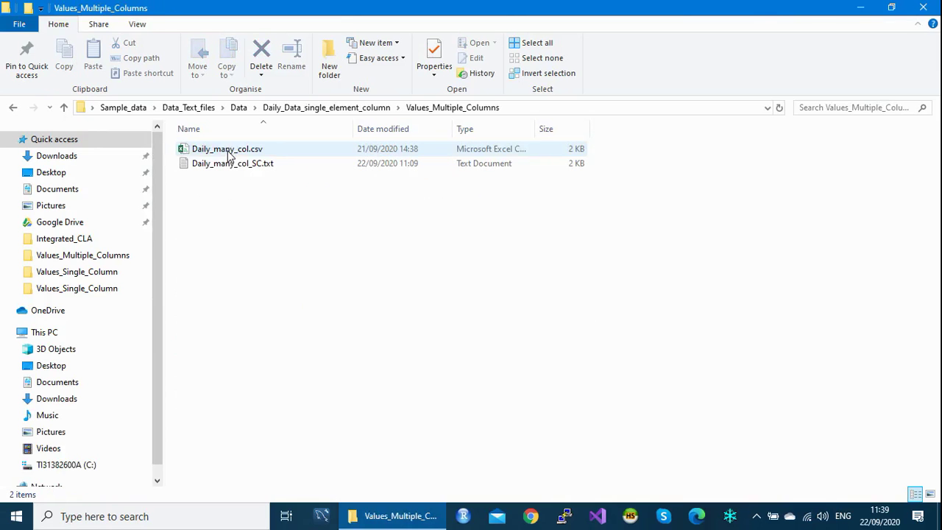
{"action": "double_click", "coordinate": [228, 151]}
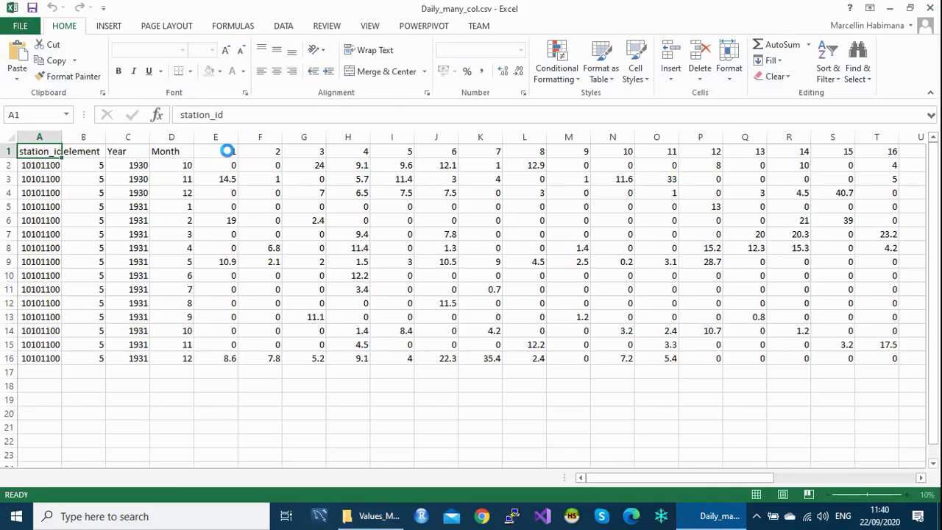
Step: Inspect the row 1 day-number headings and the element column, then close the workbook unsaved
{"action": "left_click_drag", "start_coordinate": [226, 152], "coordinate": [673, 153]}
{"action": "left_click_drag", "start_coordinate": [776, 479], "coordinate": [600, 481]}
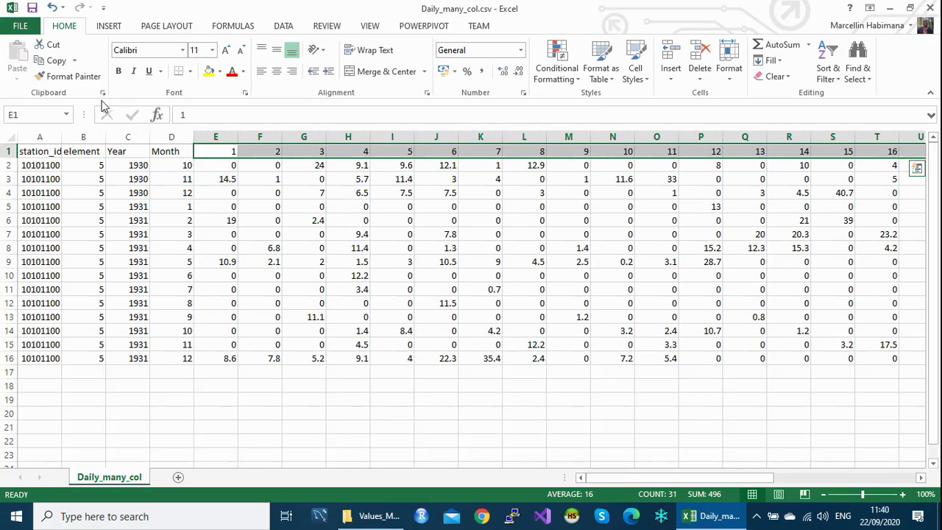
{"action": "left_click", "coordinate": [83, 138]}
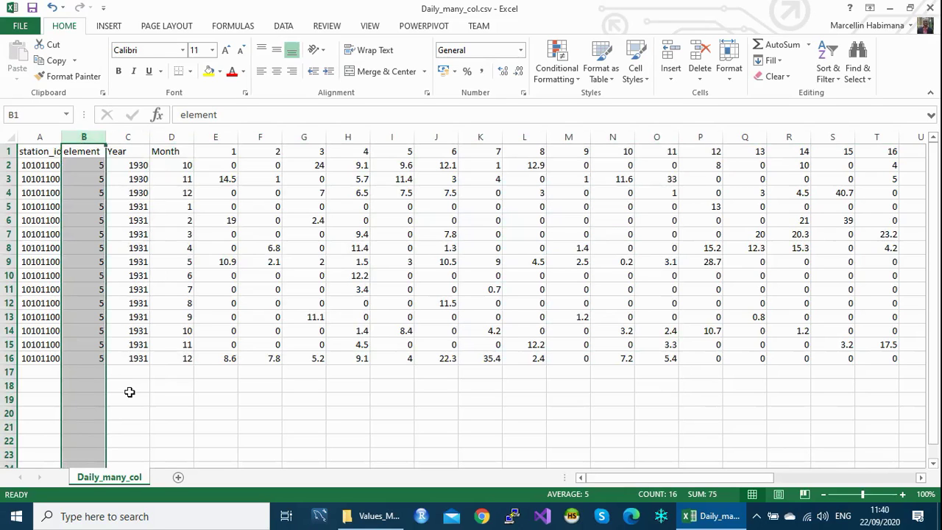
{"action": "left_click", "coordinate": [110, 384]}
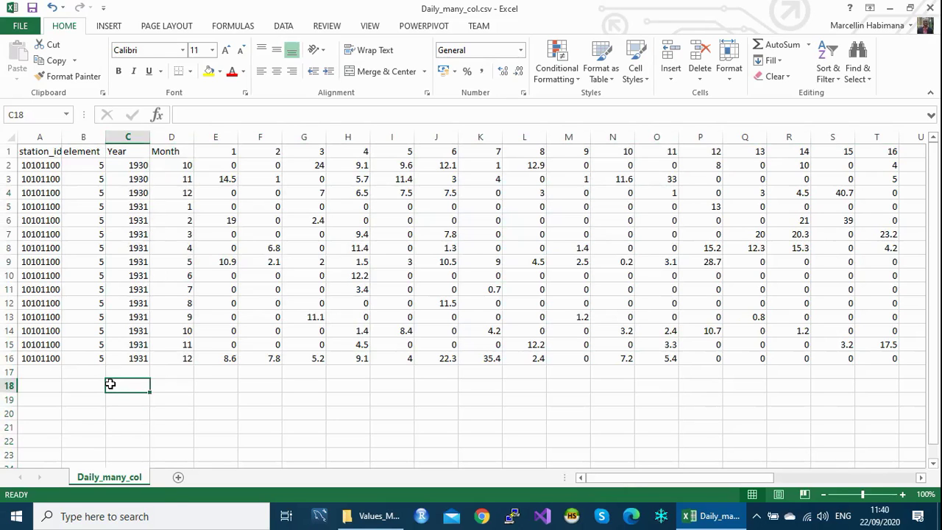
{"action": "left_click", "coordinate": [80, 137]}
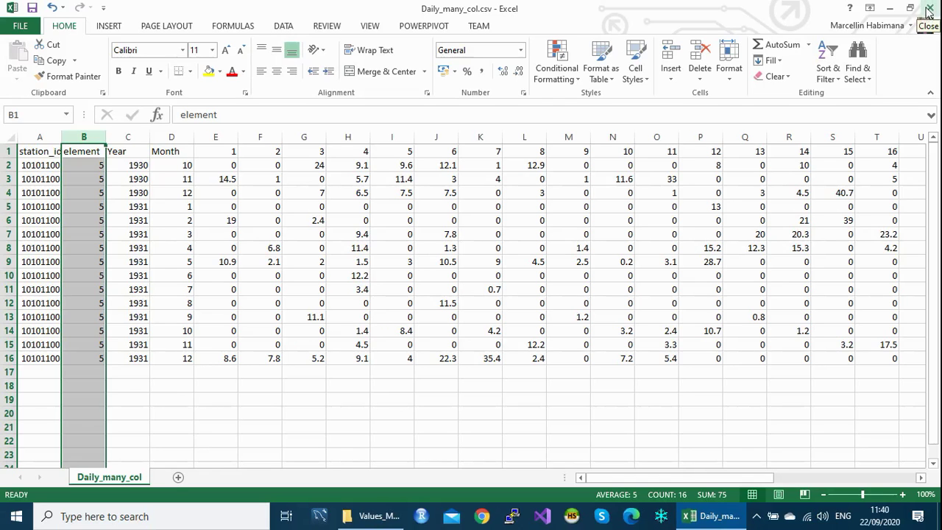
{"action": "left_click", "coordinate": [930, 10]}
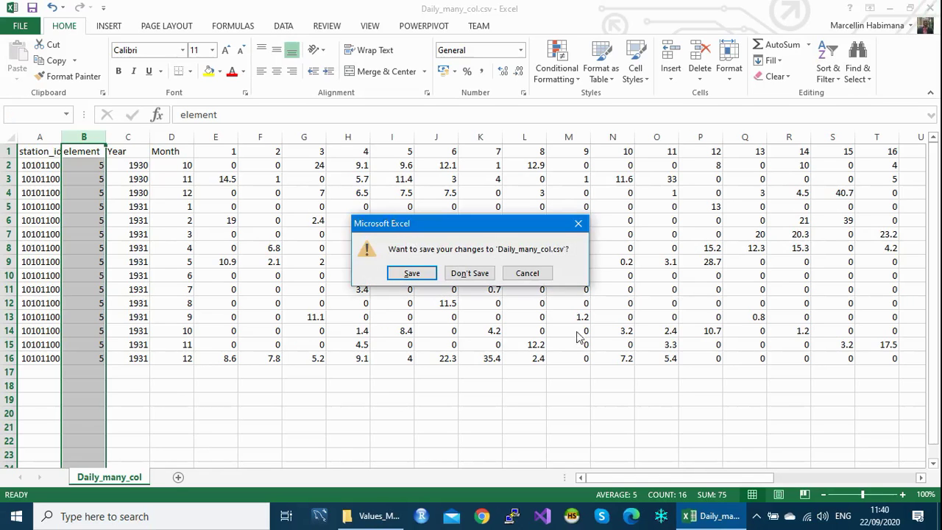
{"action": "left_click", "coordinate": [469, 273]}
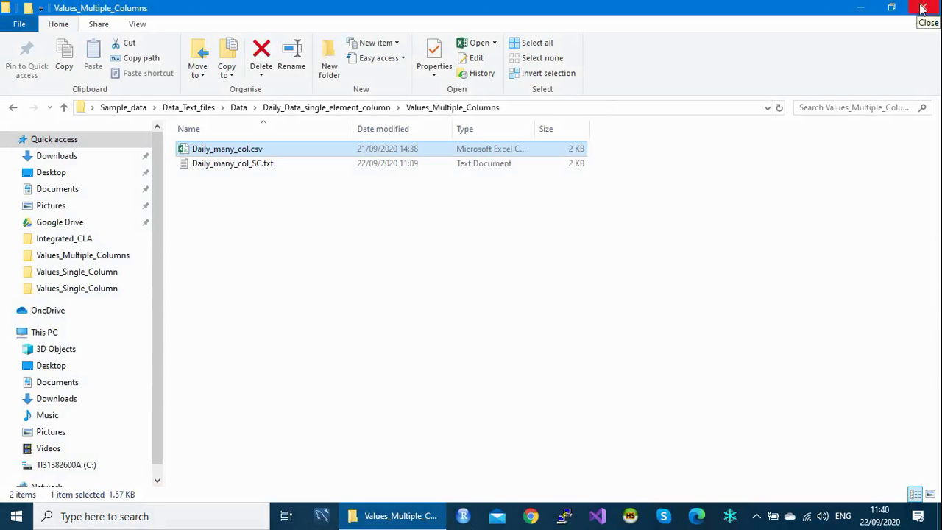
Step: Reopen Daily_many_col.csv, check the year, month and element values, close unsaved and close File Explorer
{"action": "double_click", "coordinate": [220, 149]}
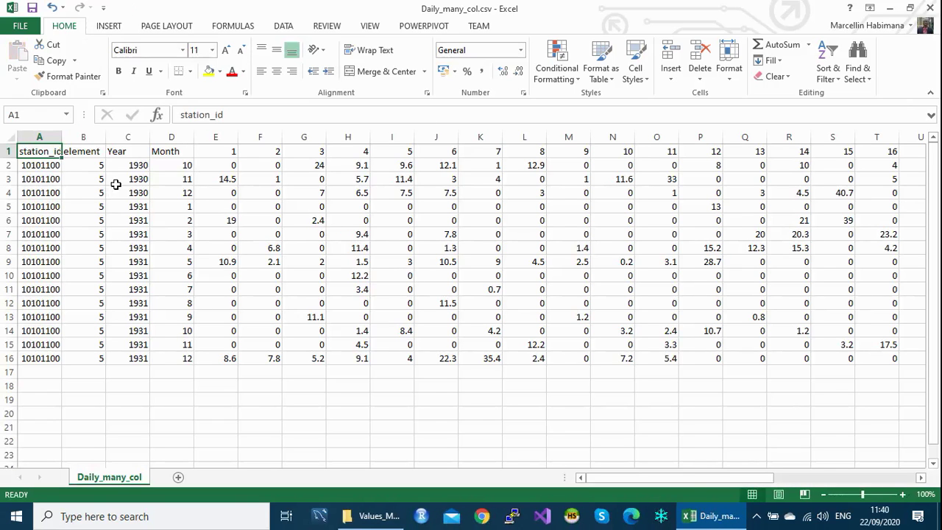
{"action": "left_click_drag", "start_coordinate": [132, 167], "coordinate": [137, 359]}
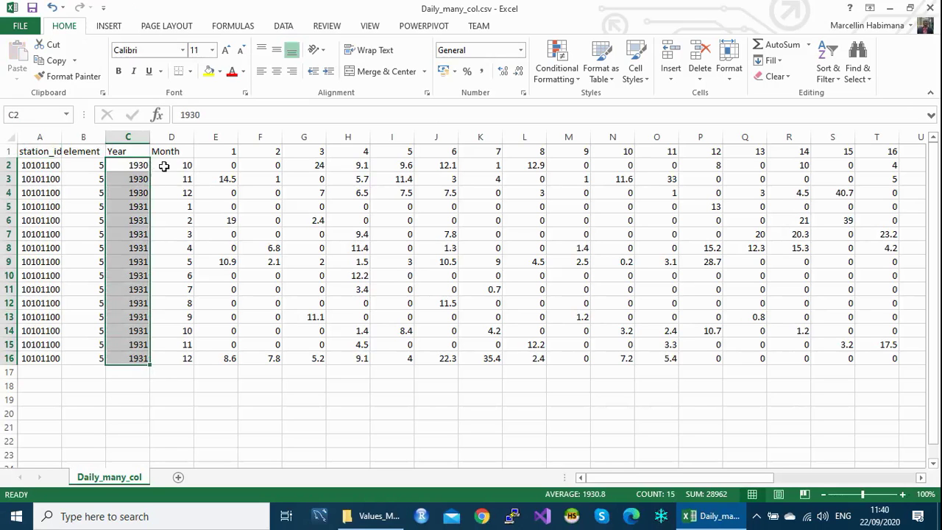
{"action": "left_click", "coordinate": [170, 165]}
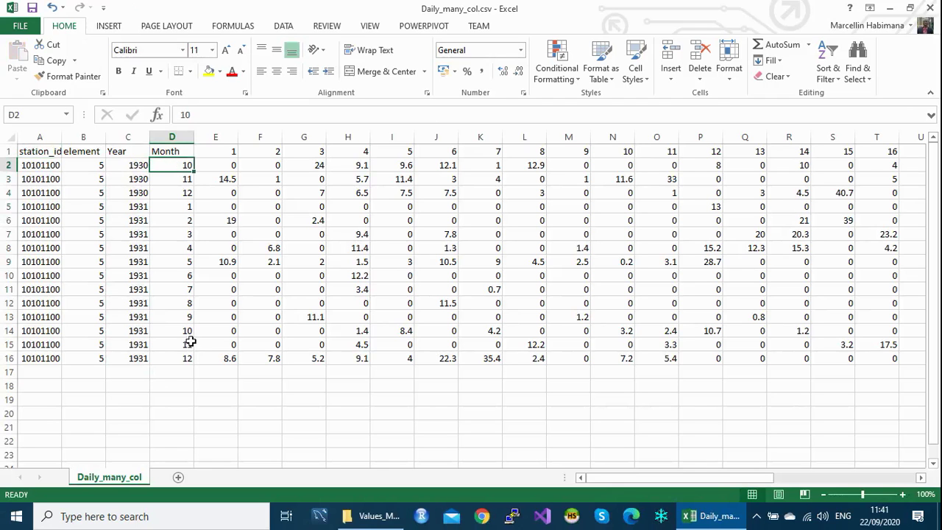
{"action": "left_click", "coordinate": [87, 169]}
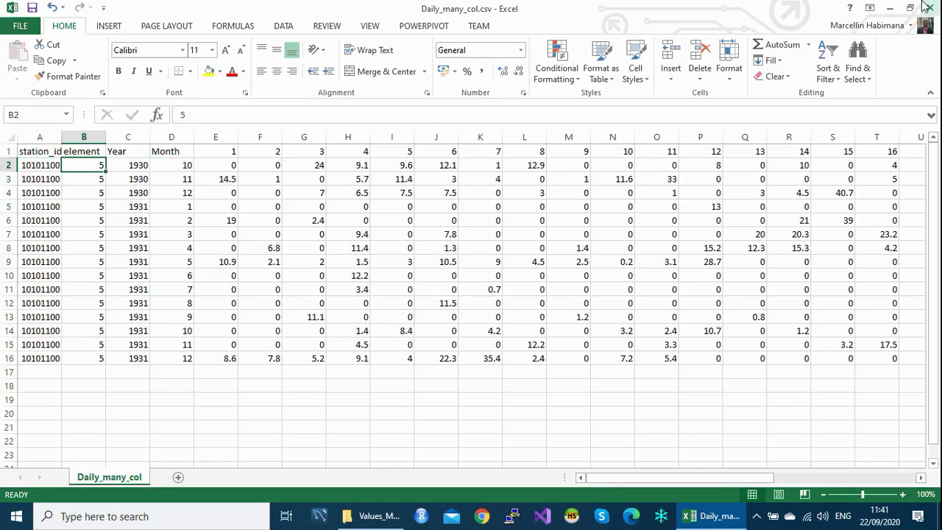
{"action": "left_click", "coordinate": [930, 7]}
{"action": "left_click", "coordinate": [467, 272]}
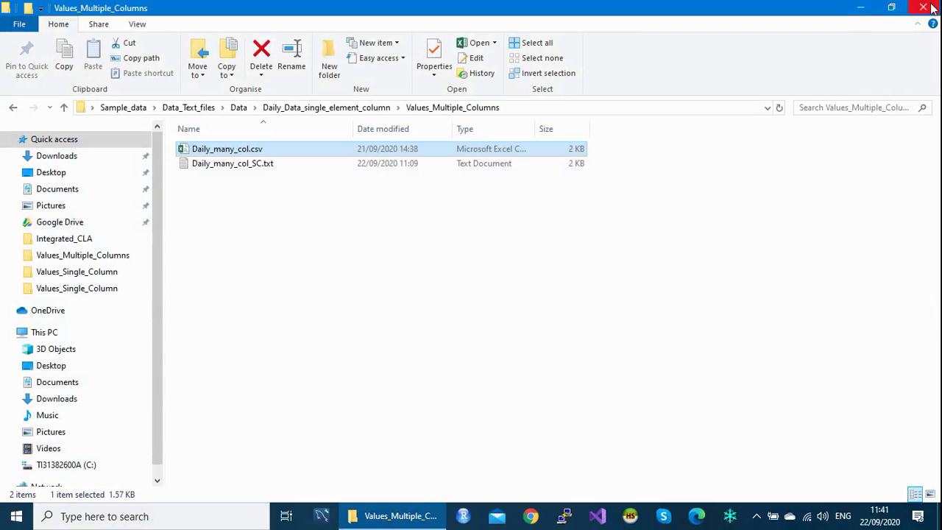
{"action": "left_click", "coordinate": [926, 8]}
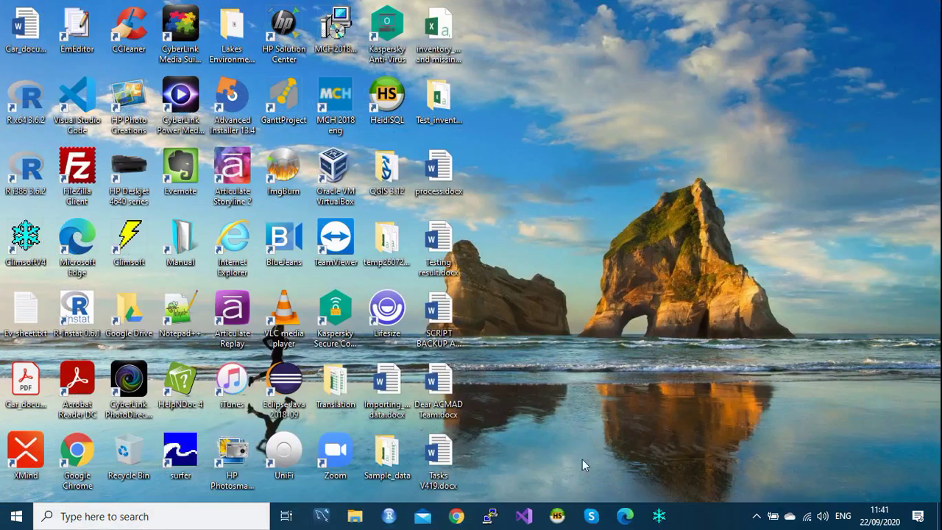
Step: Restart Climsoft and log in with the user credentials
{"action": "left_click", "coordinate": [658, 519]}
{"action": "type", "text": "admin"}
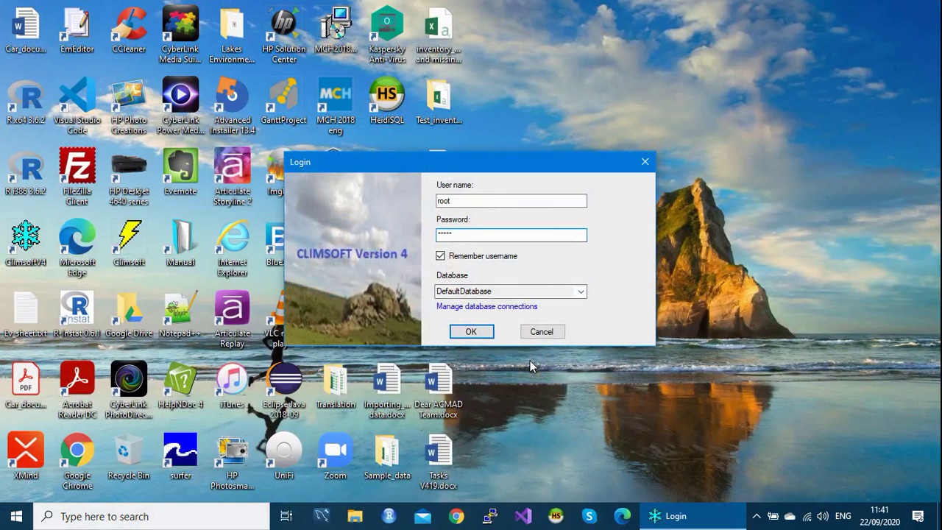
{"action": "key", "text": "Return"}
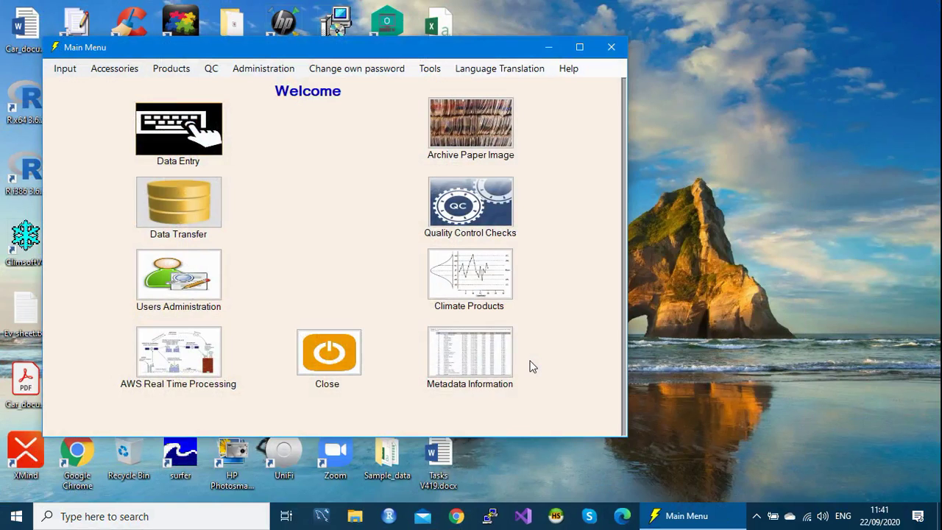
Step: Launch Daily Data Import via Data Transfer > External Data > Text Files > Daily
{"action": "left_click", "coordinate": [202, 219]}
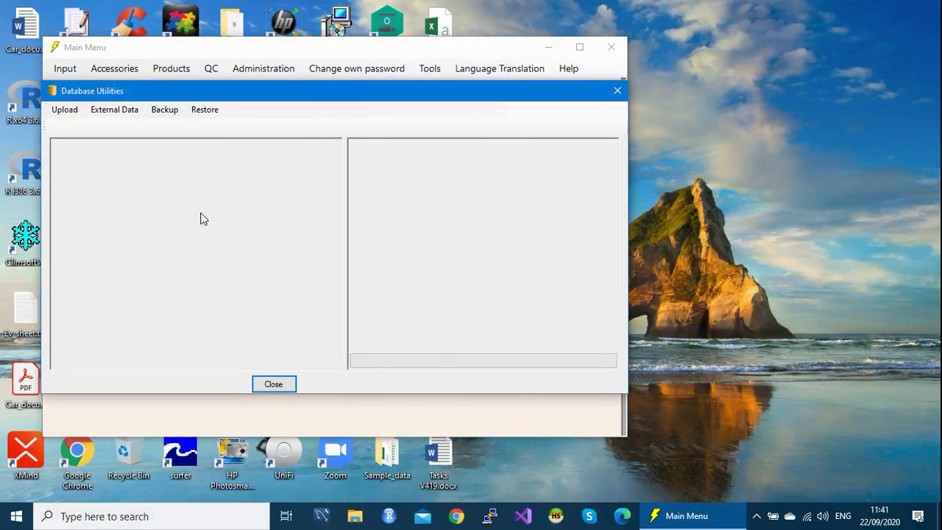
{"action": "left_click", "coordinate": [114, 112]}
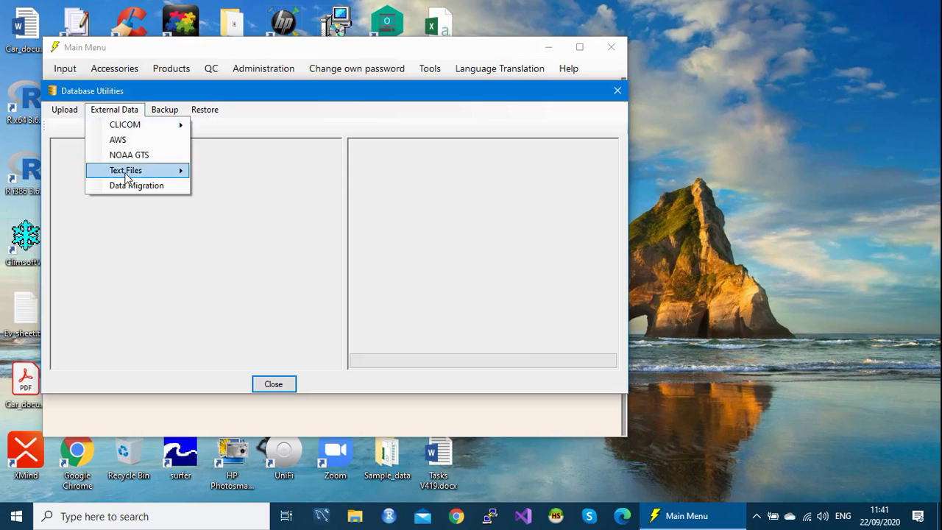
{"action": "mouse_move", "coordinate": [126, 174]}
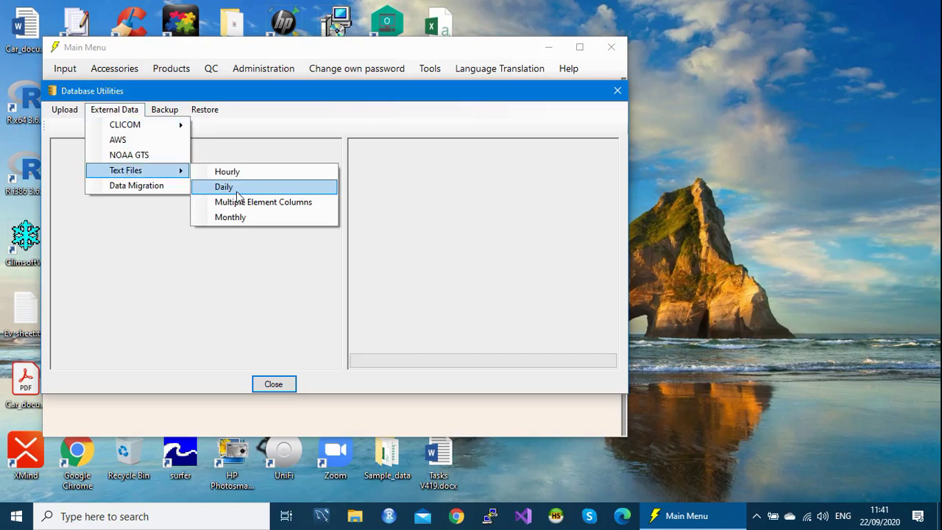
{"action": "left_click", "coordinate": [236, 191]}
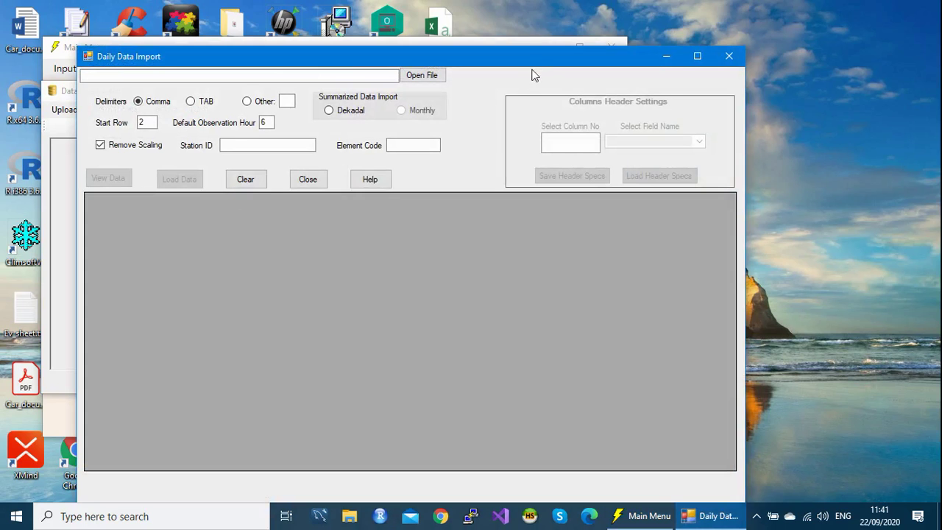
{"action": "left_click_drag", "start_coordinate": [533, 58], "coordinate": [539, 37]}
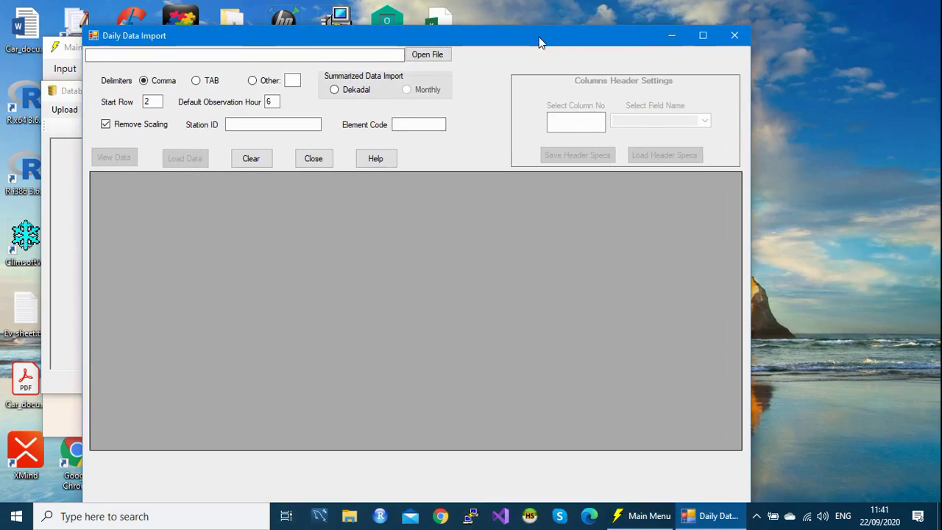
Step: Choose Daily_many_col_SC.txt from the Values_Multiple_Columns folder as the import file
{"action": "left_click", "coordinate": [431, 55]}
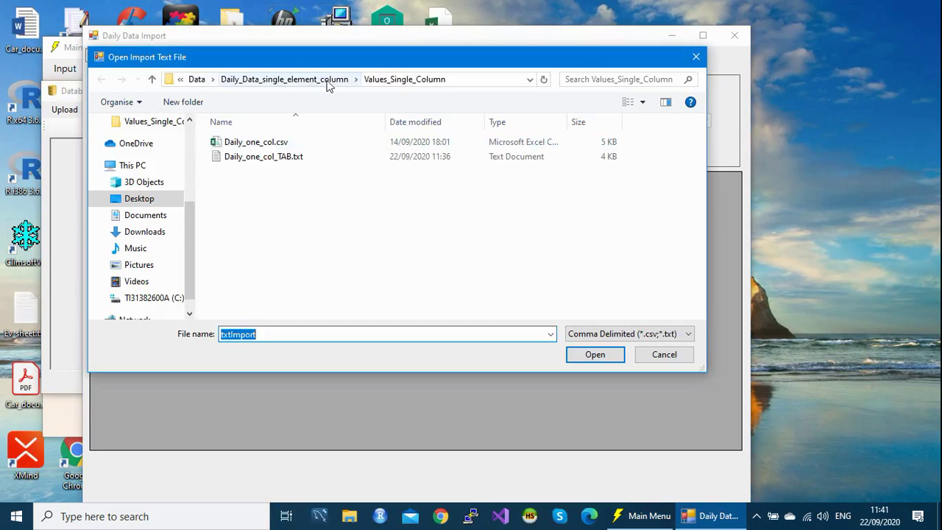
{"action": "left_click", "coordinate": [268, 79]}
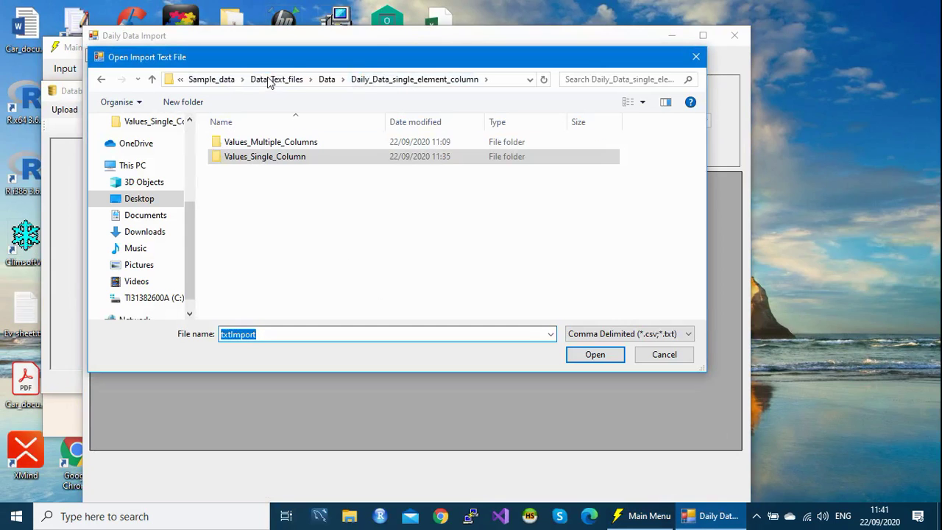
{"action": "double_click", "coordinate": [259, 143]}
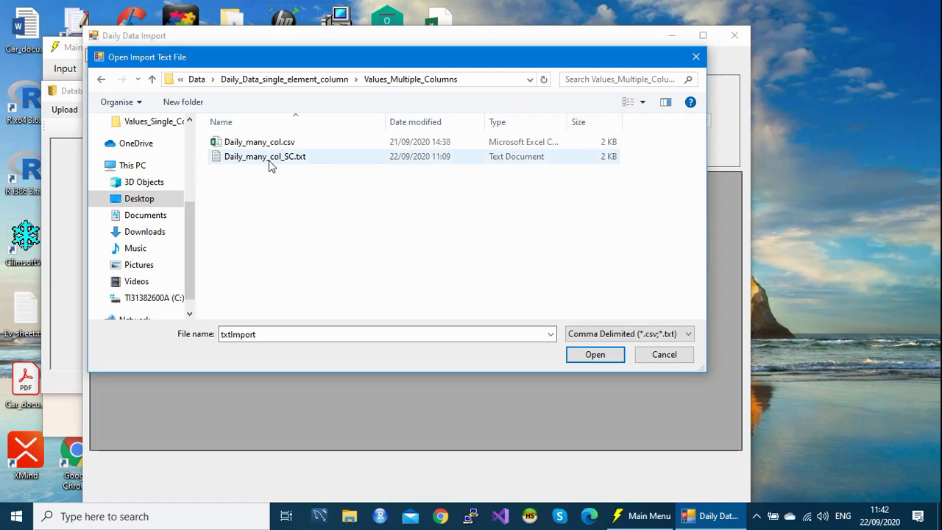
{"action": "left_click", "coordinate": [270, 166]}
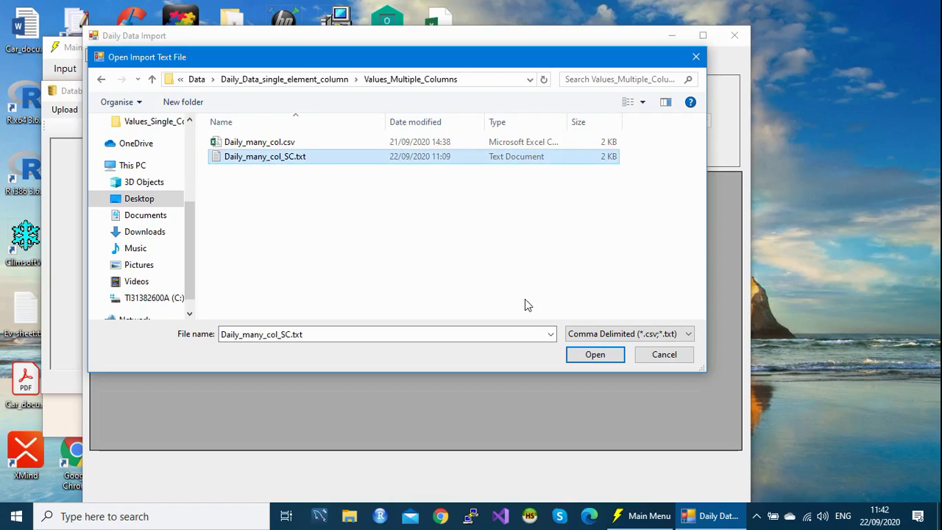
{"action": "left_click", "coordinate": [593, 355]}
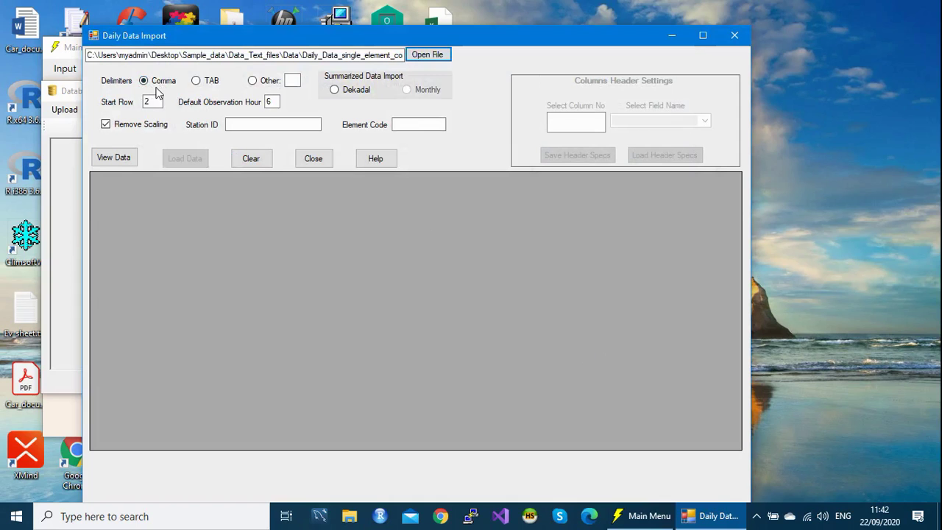
Step: Set the delimiter to ';' and preview the file split into columns
{"action": "left_click", "coordinate": [122, 162]}
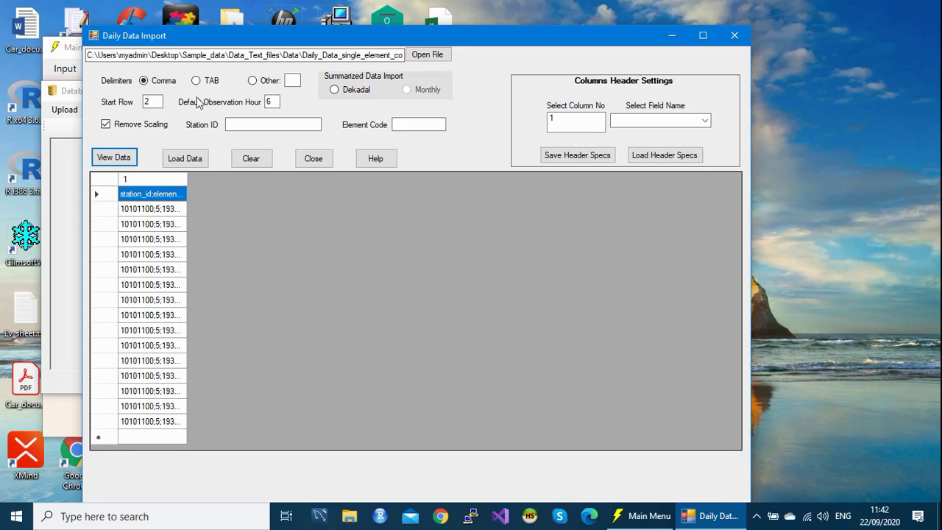
{"action": "left_click", "coordinate": [122, 159]}
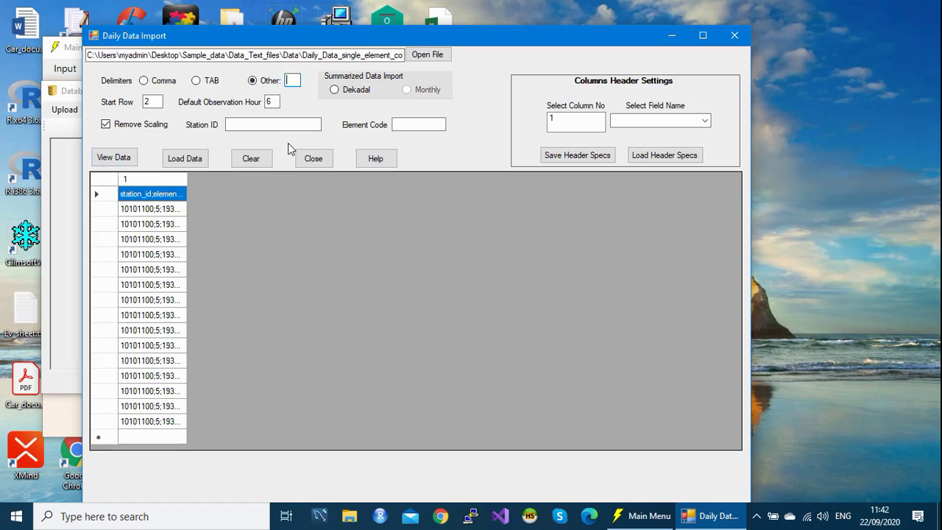
{"action": "type", "text": ";"}
{"action": "left_click", "coordinate": [118, 156]}
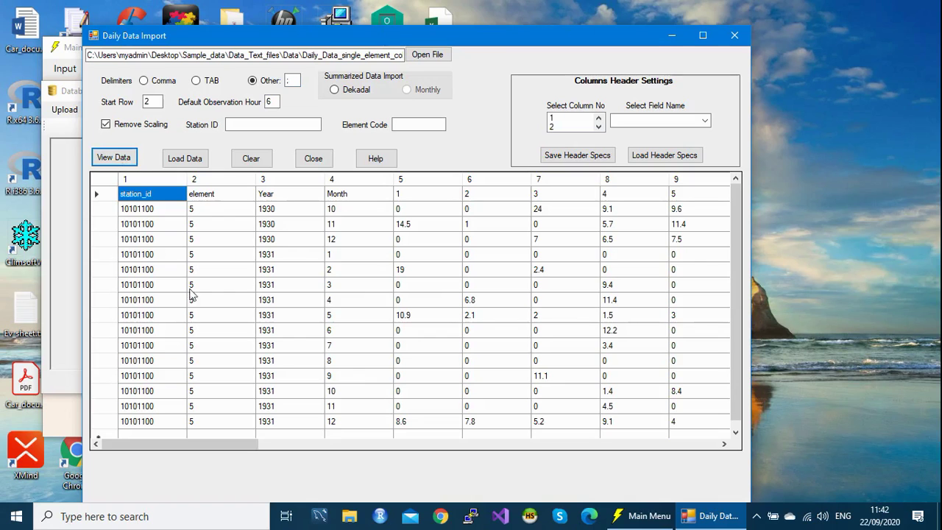
Step: Scroll the preview grid to check the station_id, element, Year, Month and day 1–31 columns
{"action": "left_click_drag", "start_coordinate": [234, 442], "coordinate": [141, 517]}
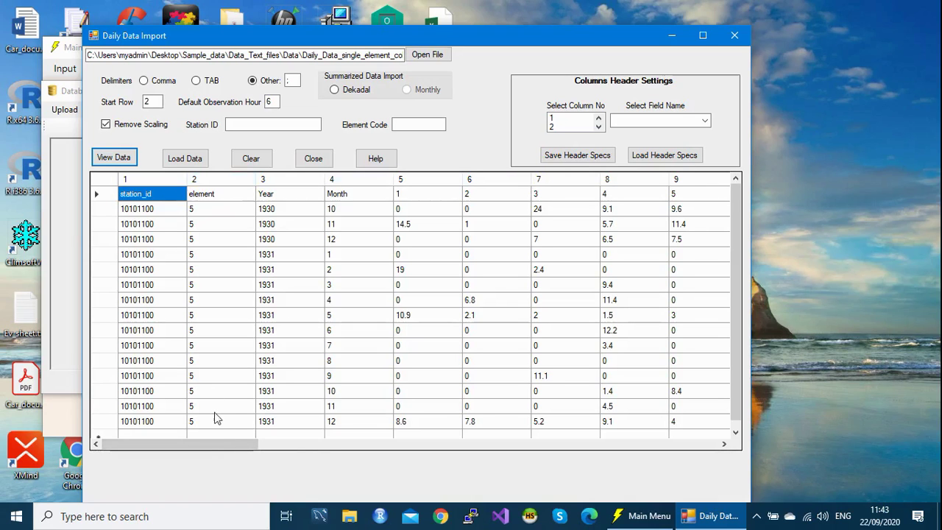
{"action": "left_click_drag", "start_coordinate": [222, 444], "coordinate": [512, 445]}
{"action": "mouse_move", "coordinate": [595, 465]}
{"action": "left_mouse_down"}
{"action": "mouse_move", "coordinate": [730, 431]}
{"action": "mouse_move", "coordinate": [730, 405]}
{"action": "left_mouse_up"}
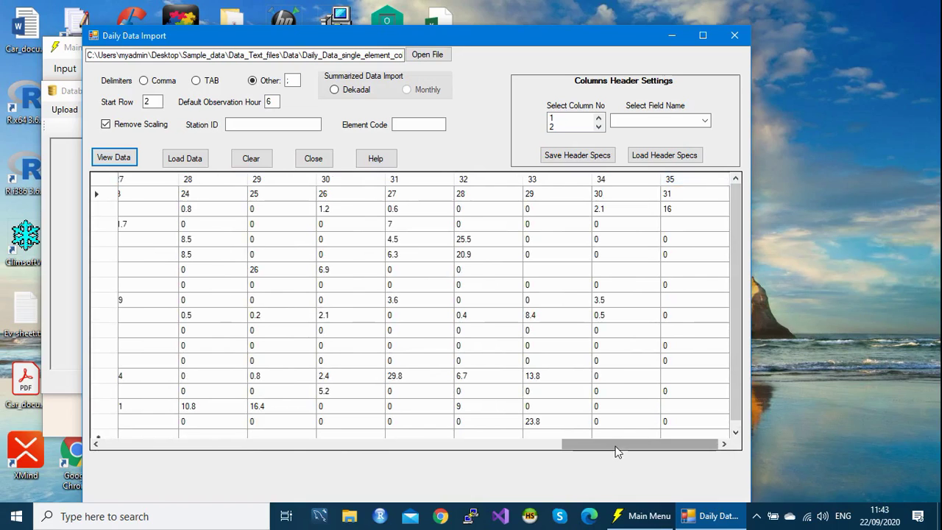
{"action": "left_click_drag", "start_coordinate": [618, 449], "coordinate": [314, 454]}
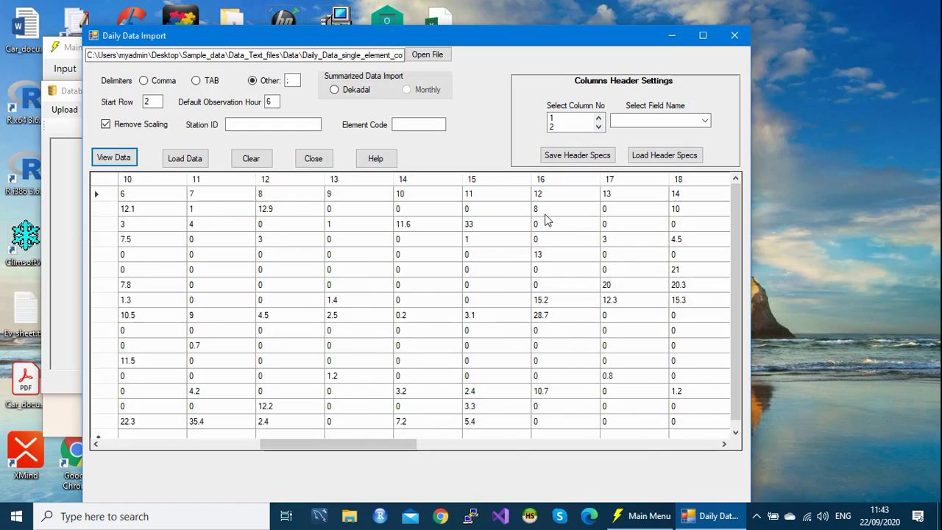
{"action": "left_click_drag", "start_coordinate": [360, 451], "coordinate": [172, 450]}
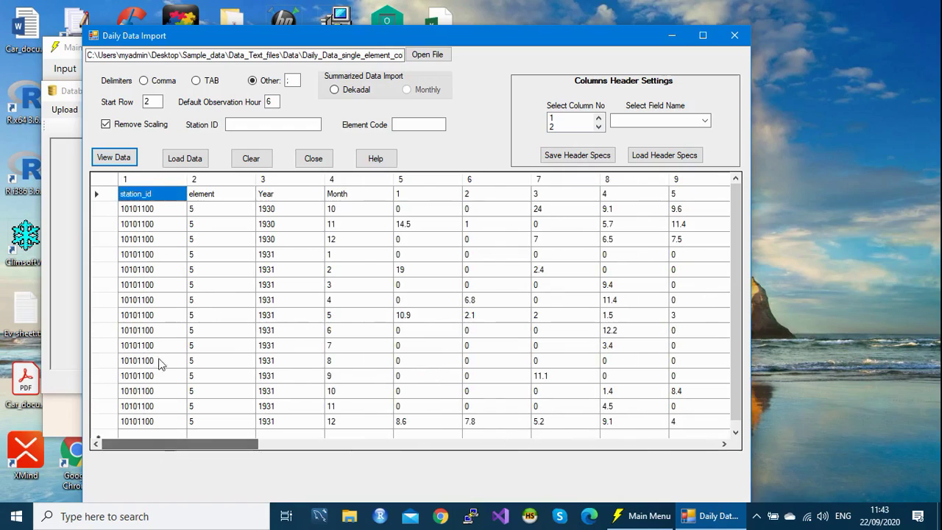
{"action": "left_click", "coordinate": [102, 200]}
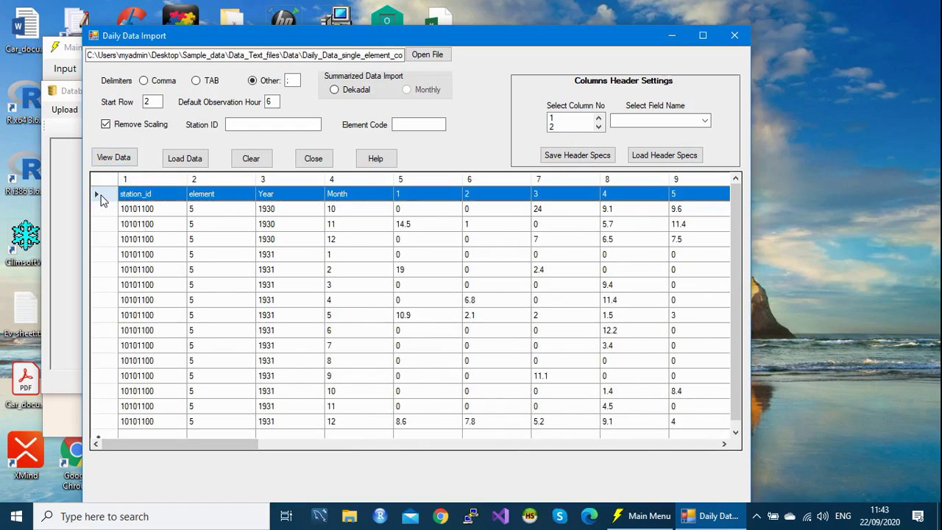
{"action": "left_click", "coordinate": [100, 209]}
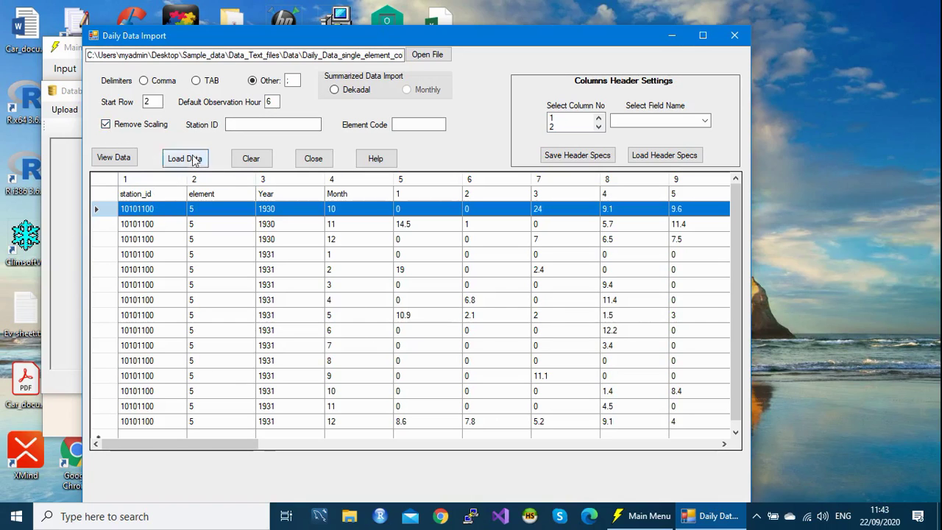
{"action": "left_click", "coordinate": [242, 125]}
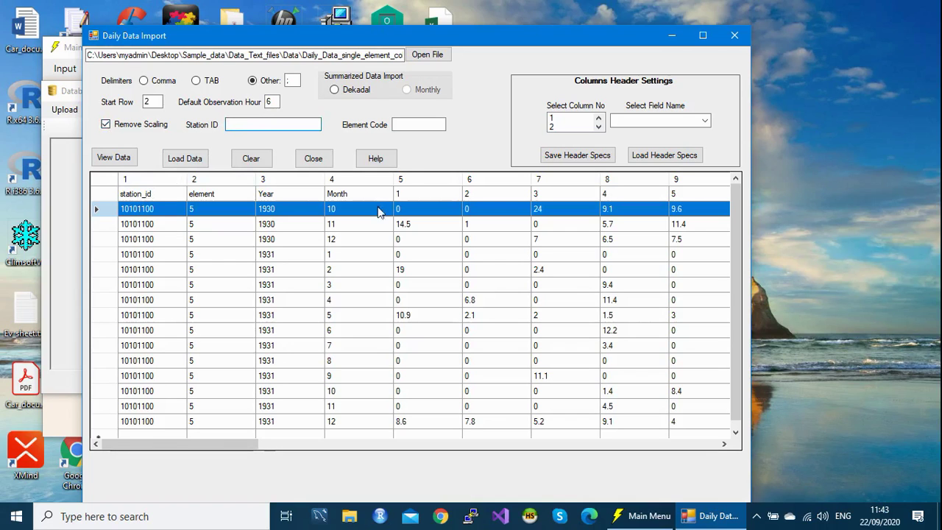
{"action": "left_click", "coordinate": [435, 124]}
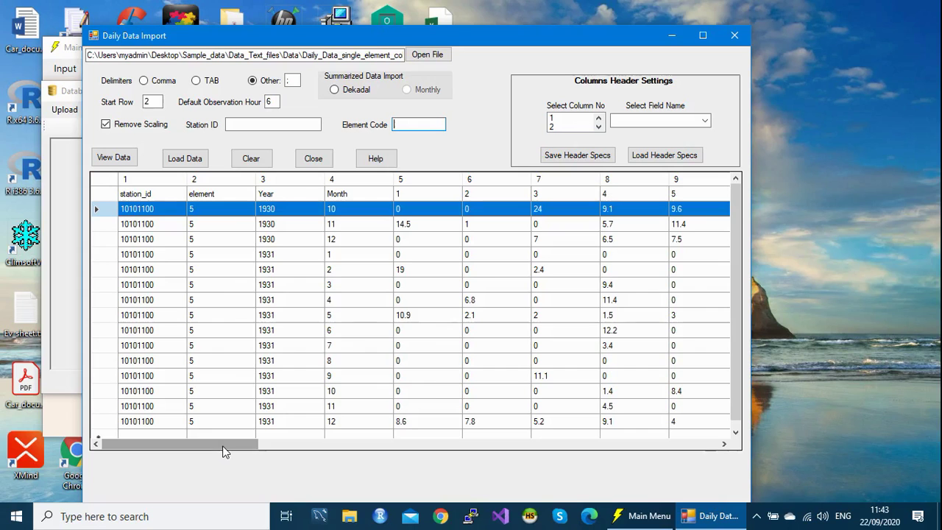
{"action": "left_click_drag", "start_coordinate": [224, 447], "coordinate": [354, 442]}
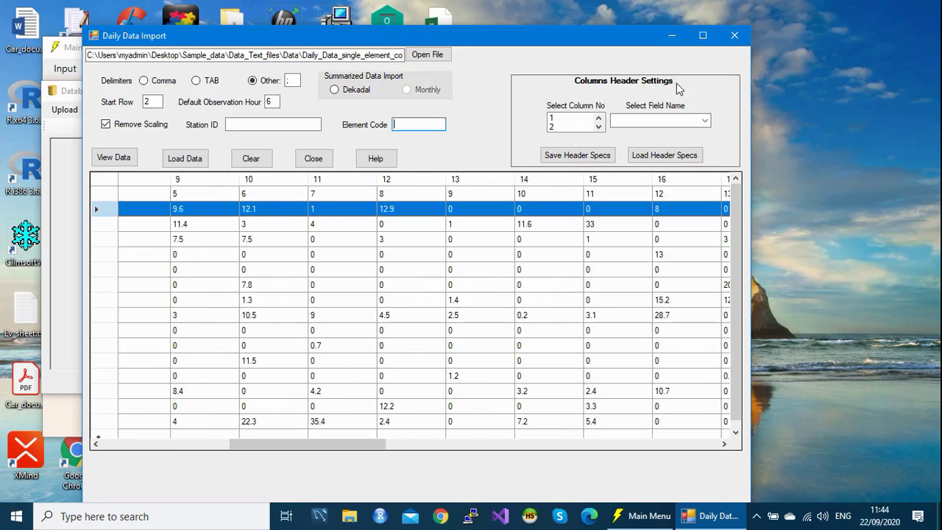
{"action": "left_click_drag", "start_coordinate": [321, 444], "coordinate": [131, 443]}
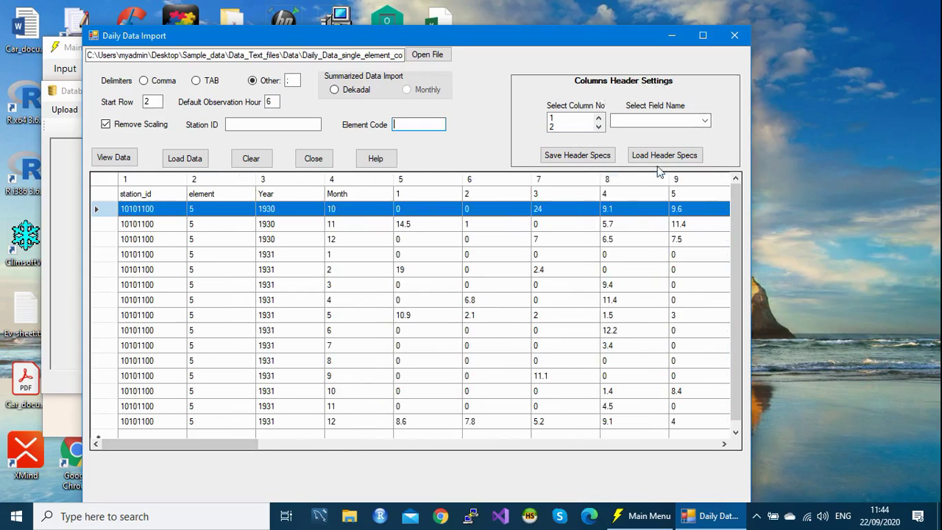
Step: Map column 1 to station_id and column 2 to element_code
{"action": "left_click", "coordinate": [585, 119]}
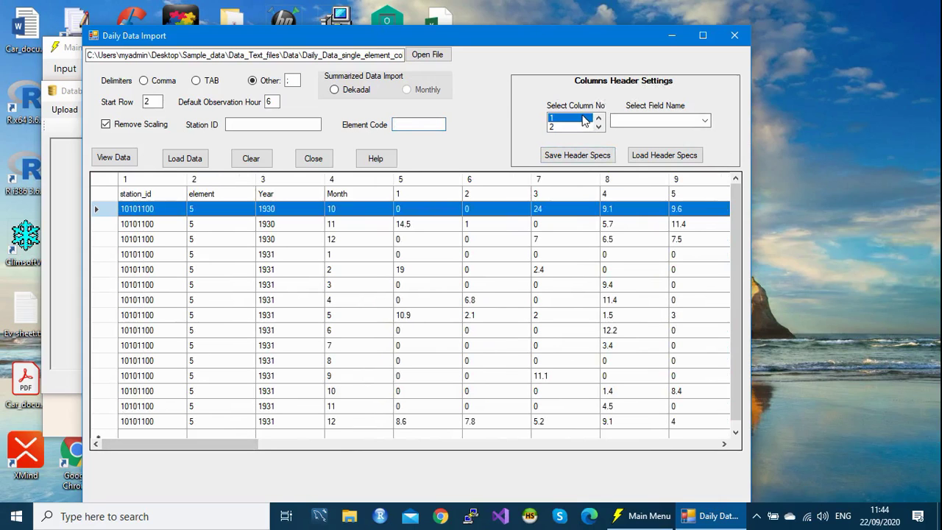
{"action": "left_click", "coordinate": [695, 120]}
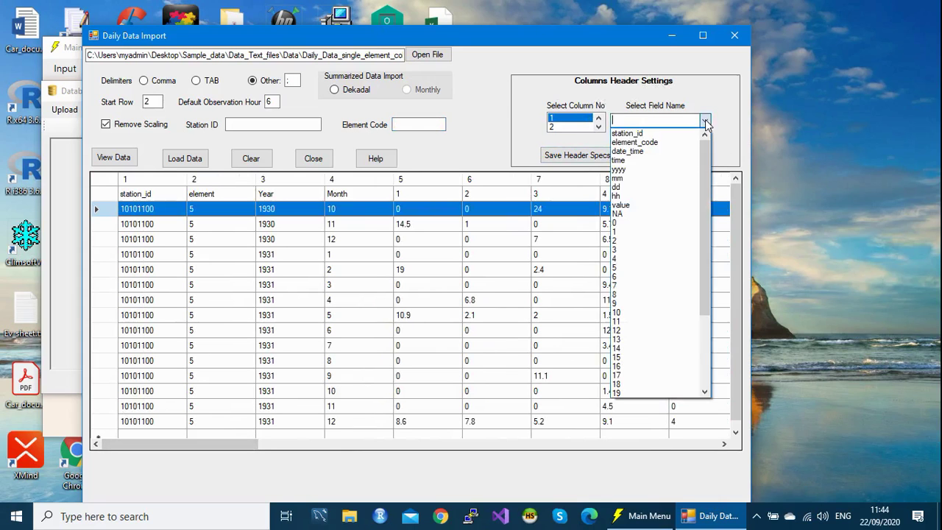
{"action": "left_click", "coordinate": [690, 133]}
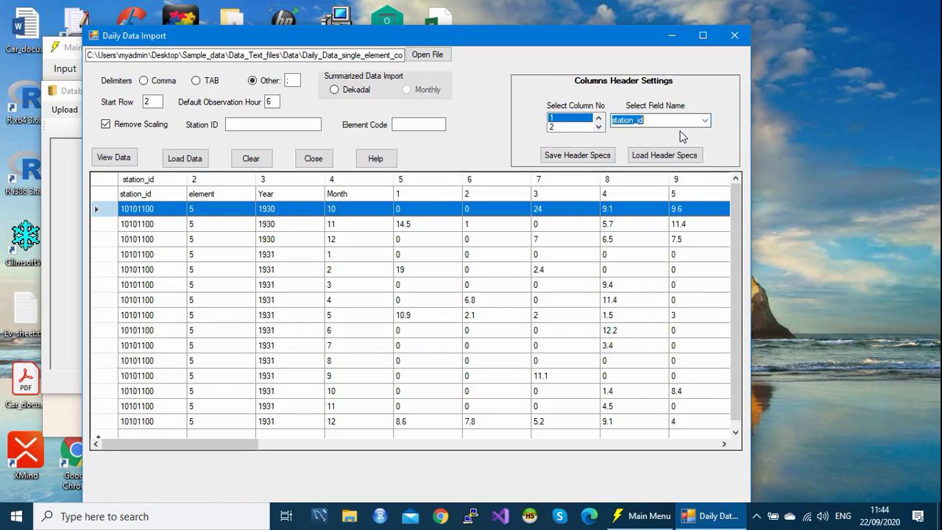
{"action": "left_click", "coordinate": [577, 127]}
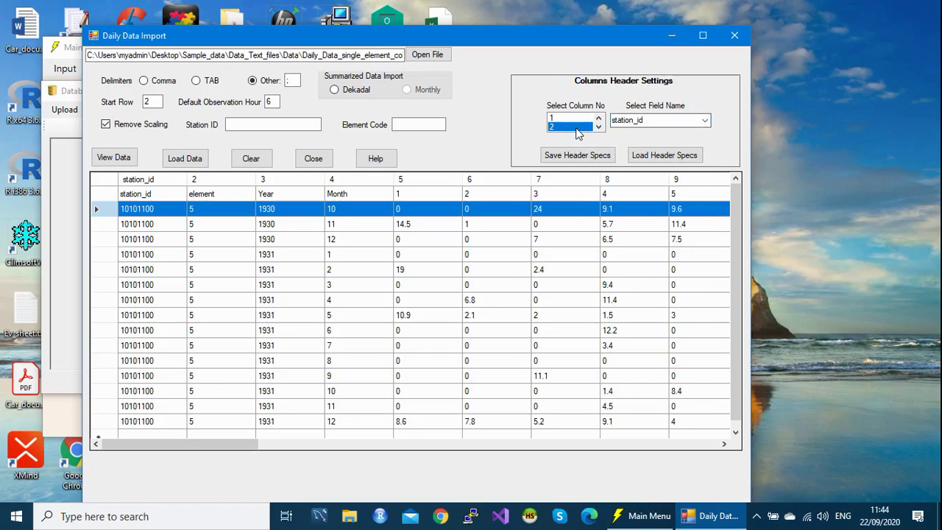
{"action": "left_click", "coordinate": [705, 122]}
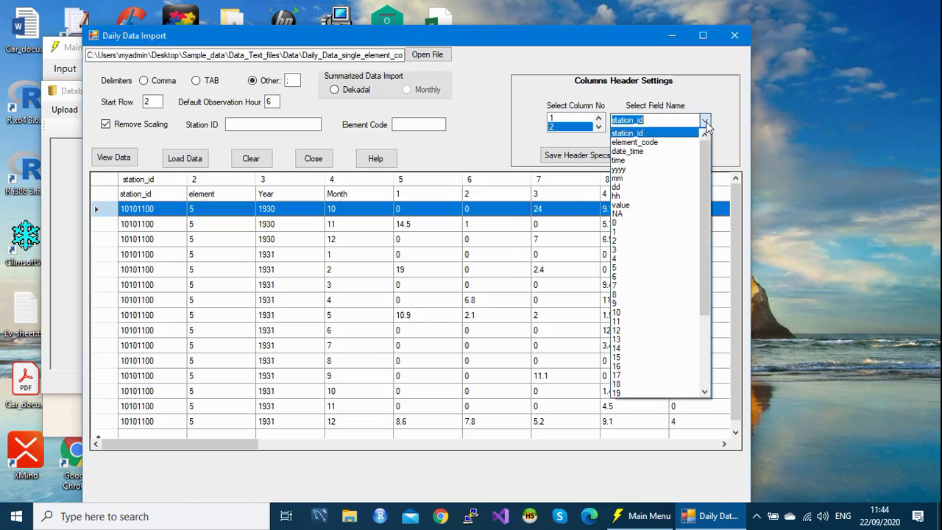
{"action": "left_click", "coordinate": [682, 142]}
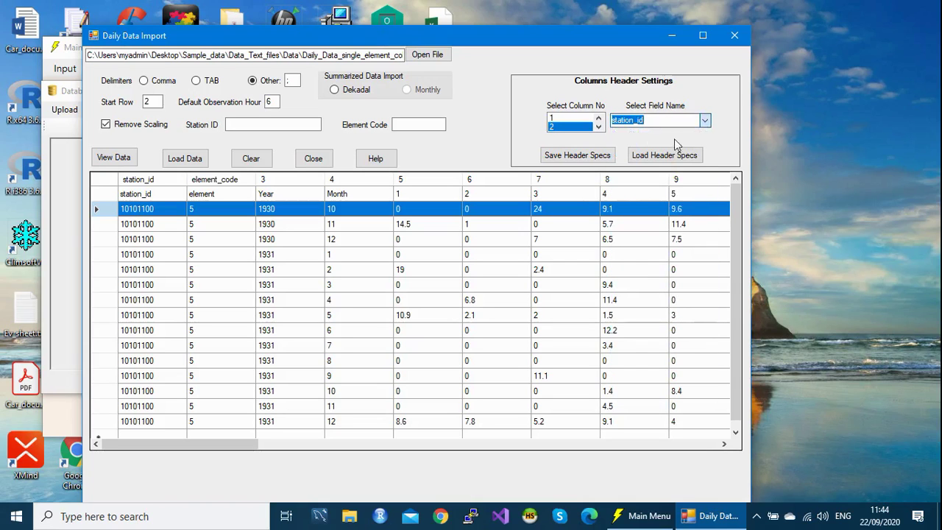
Step: Map column 3 to the year field yyyy and column 4 to the month field mm
{"action": "left_click", "coordinate": [597, 127]}
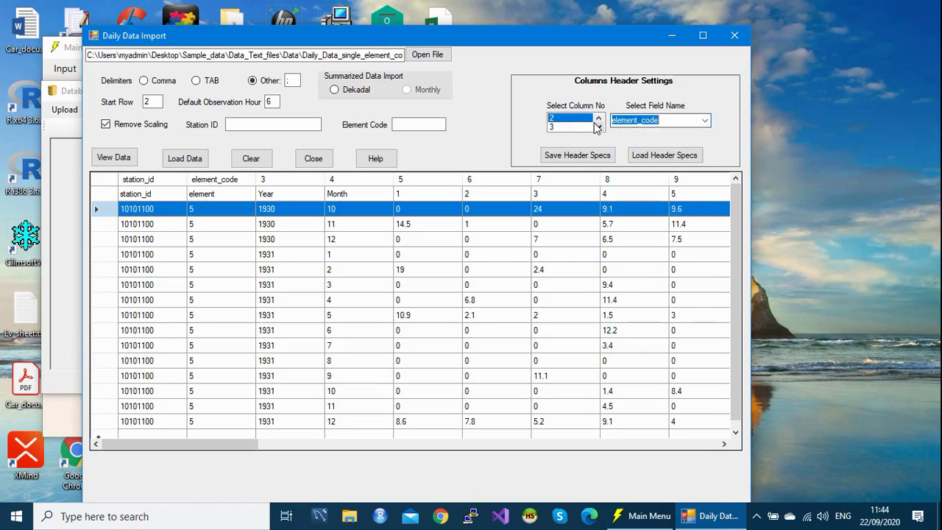
{"action": "left_click", "coordinate": [571, 127]}
{"action": "left_click", "coordinate": [705, 122]}
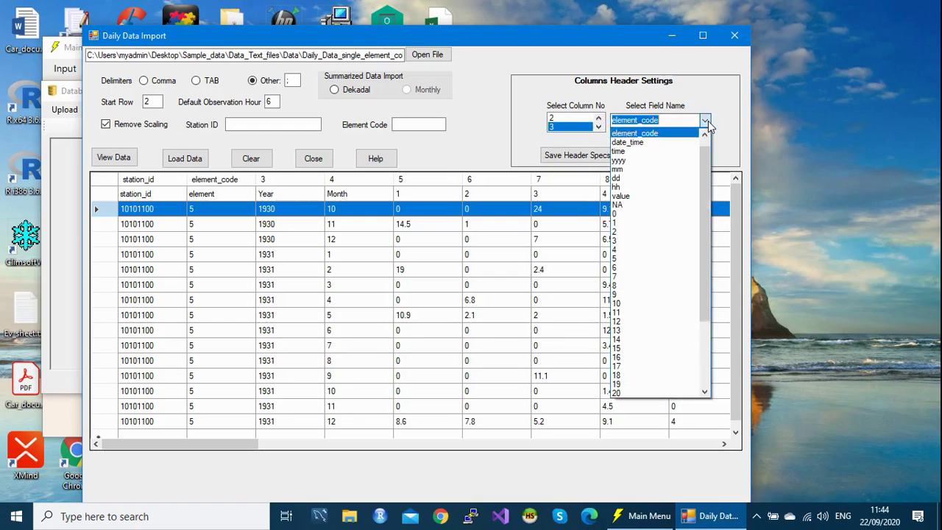
{"action": "left_click", "coordinate": [638, 160]}
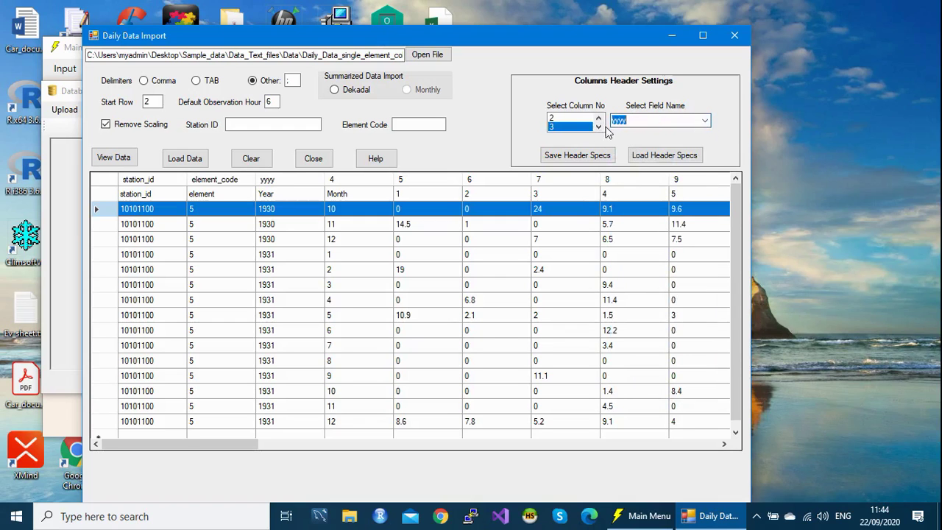
{"action": "left_click", "coordinate": [599, 127]}
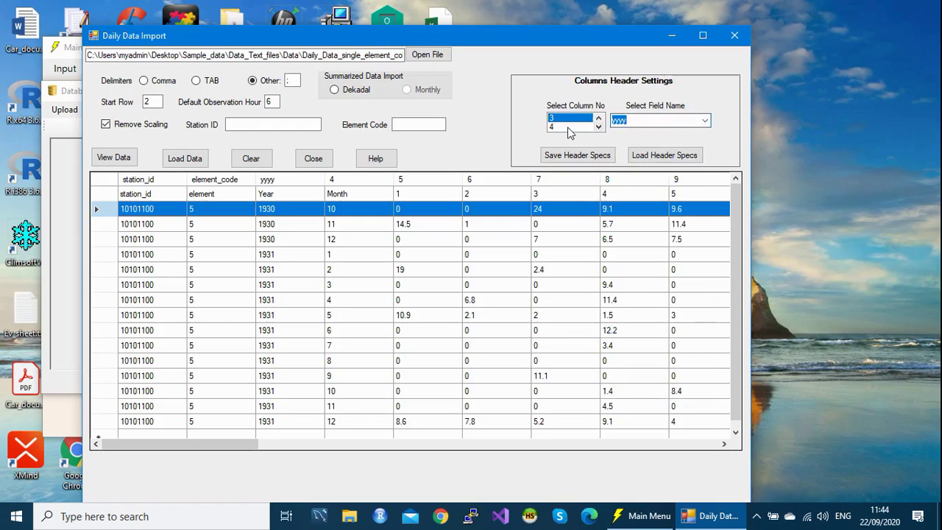
{"action": "left_click", "coordinate": [568, 128]}
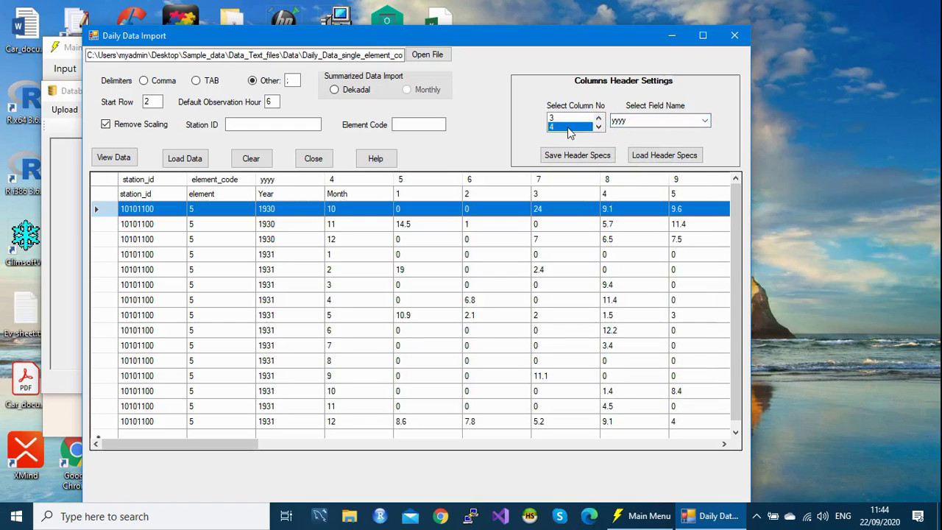
{"action": "left_click", "coordinate": [705, 121]}
{"action": "left_click", "coordinate": [629, 143]}
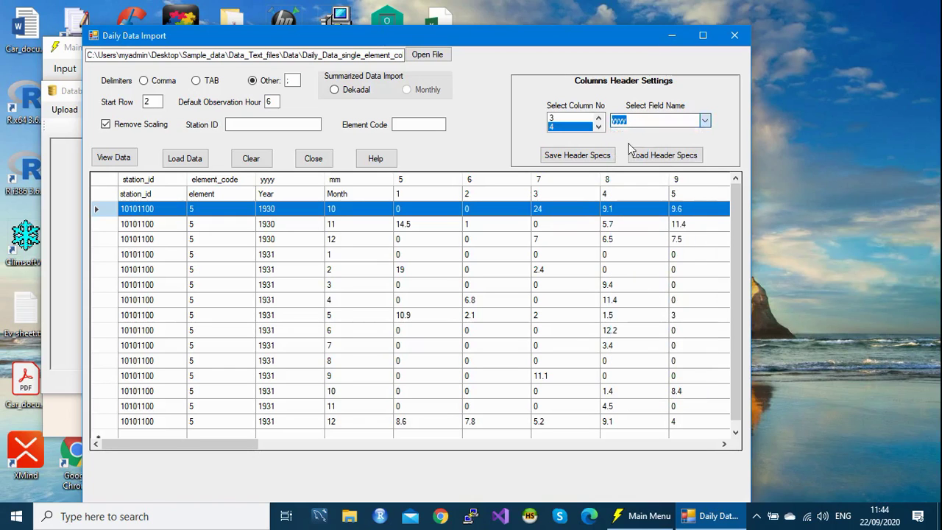
{"action": "scroll", "coordinate": [567, 128], "scroll_direction": "down", "scroll_amount": 1}
{"action": "left_click", "coordinate": [568, 128]}
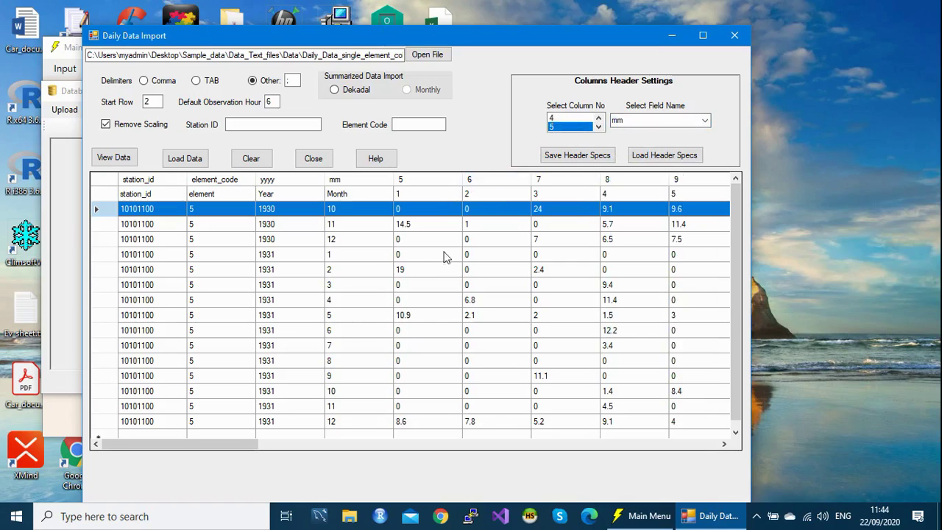
Step: Map columns 5, 6, 7 and 8 to days 1, 2, 3 and 4
{"action": "left_click", "coordinate": [705, 122]}
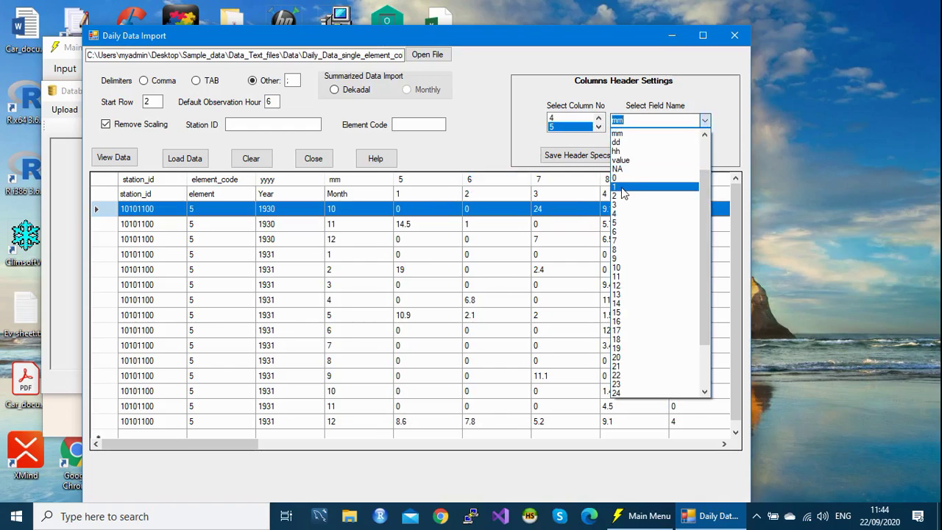
{"action": "left_click", "coordinate": [622, 187]}
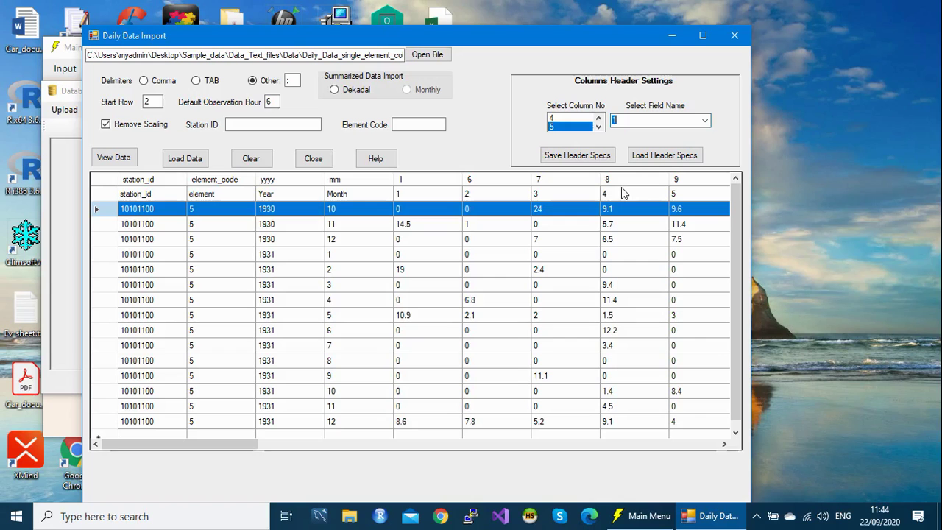
{"action": "left_click", "coordinate": [598, 126]}
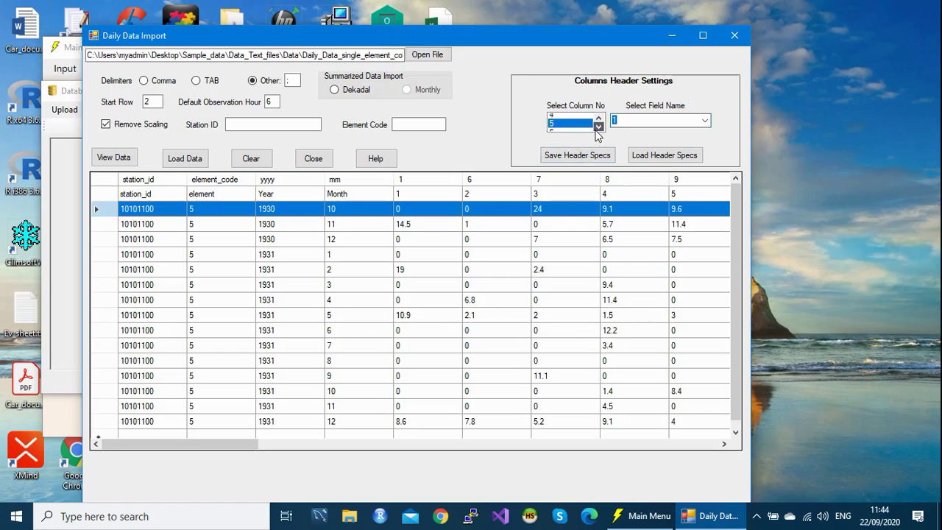
{"action": "left_click", "coordinate": [572, 127]}
{"action": "left_click", "coordinate": [704, 121]}
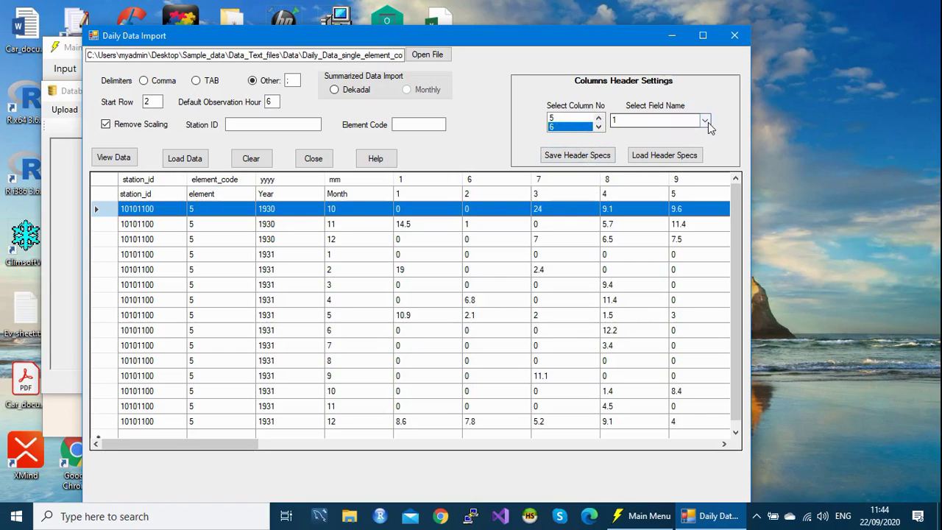
{"action": "left_click", "coordinate": [642, 143]}
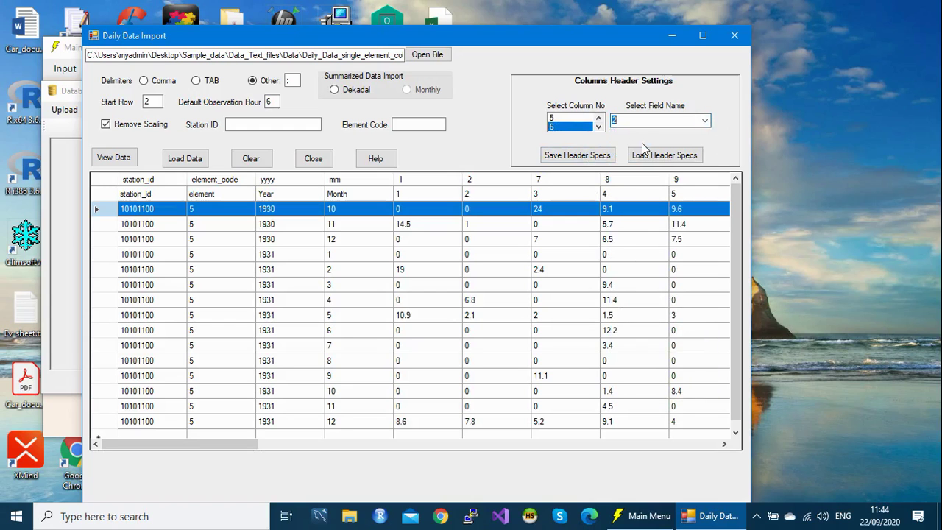
{"action": "left_click", "coordinate": [598, 127]}
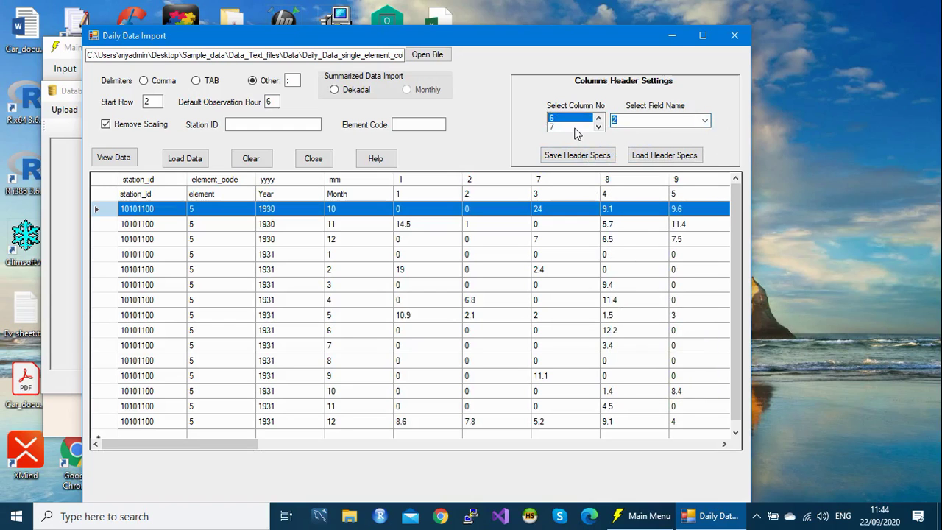
{"action": "left_click", "coordinate": [575, 127]}
{"action": "left_click", "coordinate": [704, 121]}
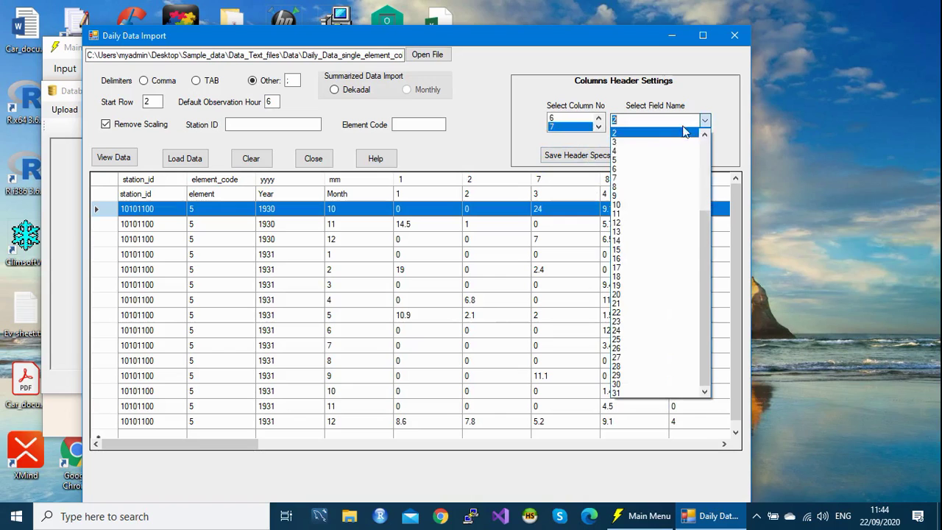
{"action": "left_click", "coordinate": [645, 143]}
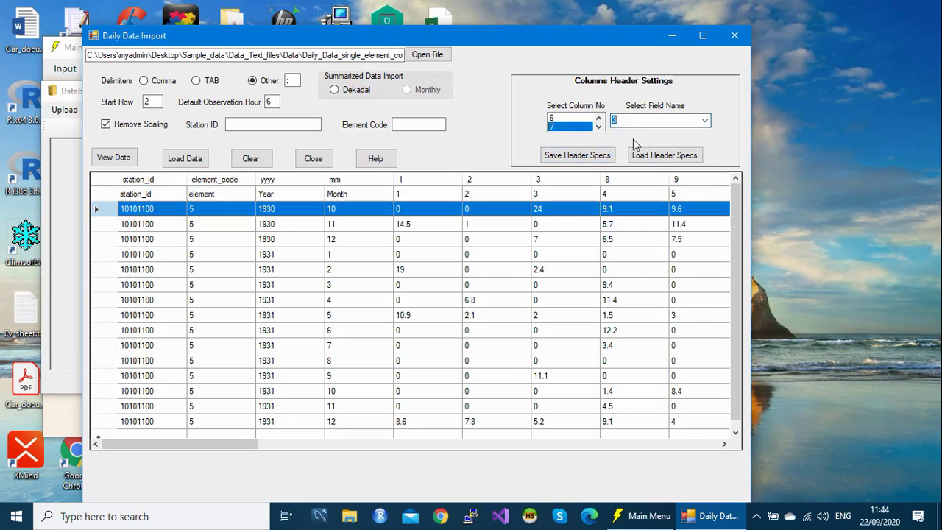
{"action": "left_click", "coordinate": [599, 127]}
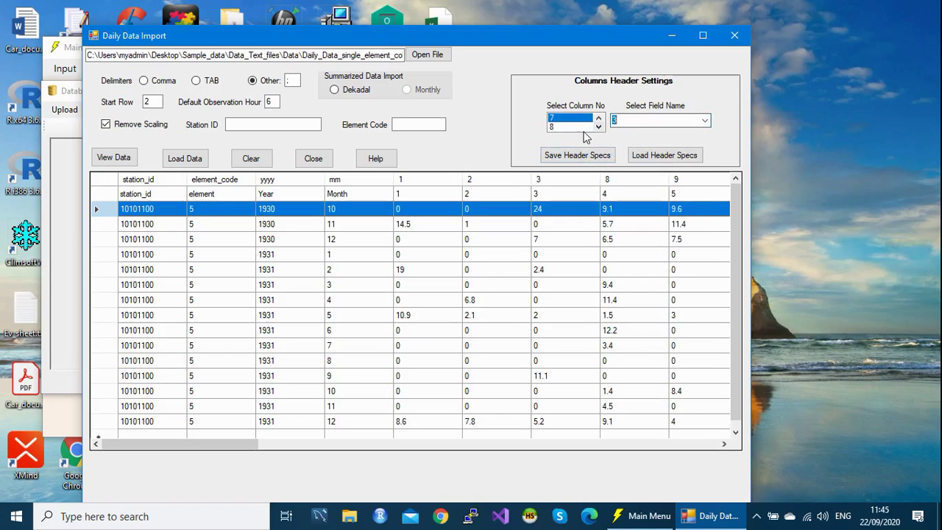
{"action": "left_click", "coordinate": [578, 128]}
{"action": "left_click", "coordinate": [705, 121]}
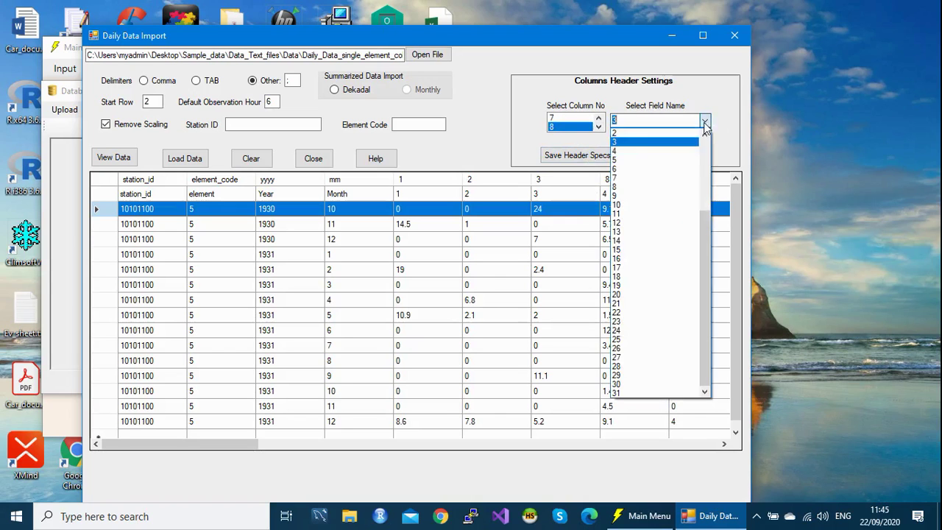
{"action": "left_click", "coordinate": [634, 151]}
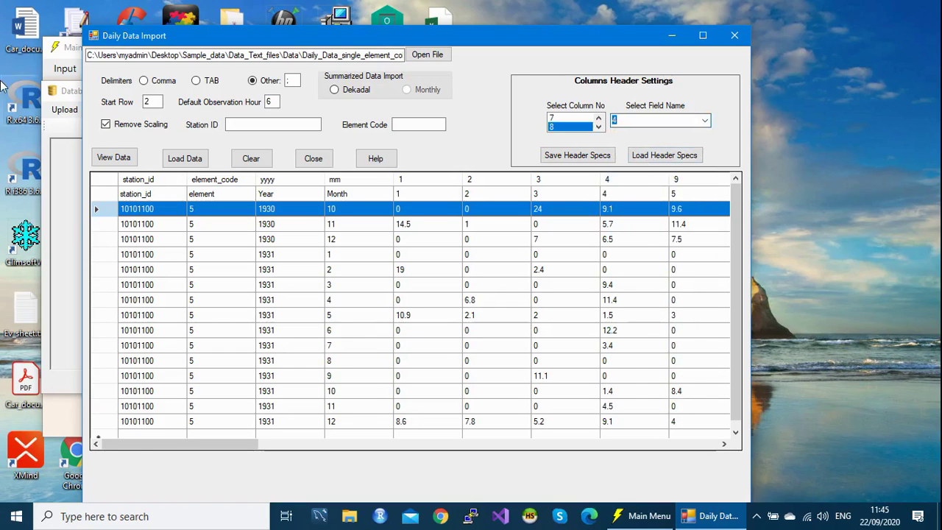
Step: Map columns 9, 10 and 11 to days 5, 6 and 7
{"action": "left_click_drag", "start_coordinate": [177, 445], "coordinate": [276, 445]}
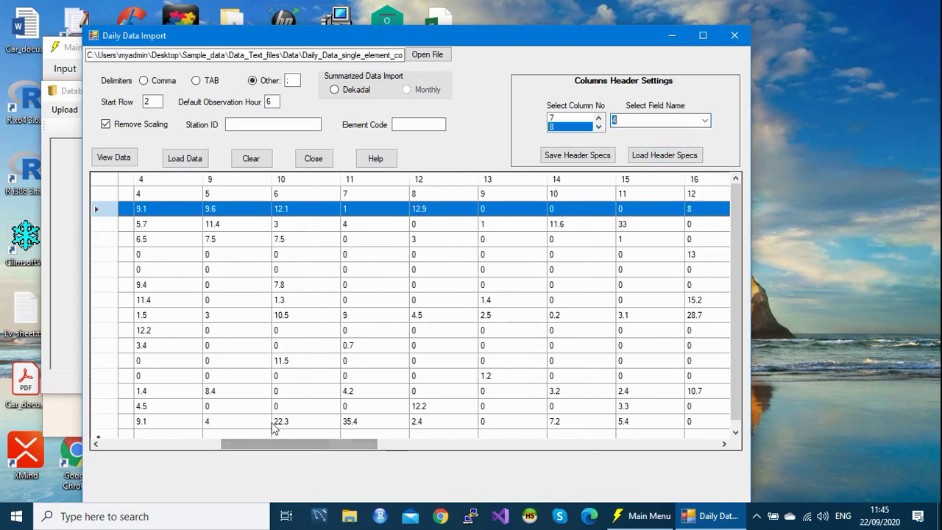
{"action": "left_click", "coordinate": [598, 127]}
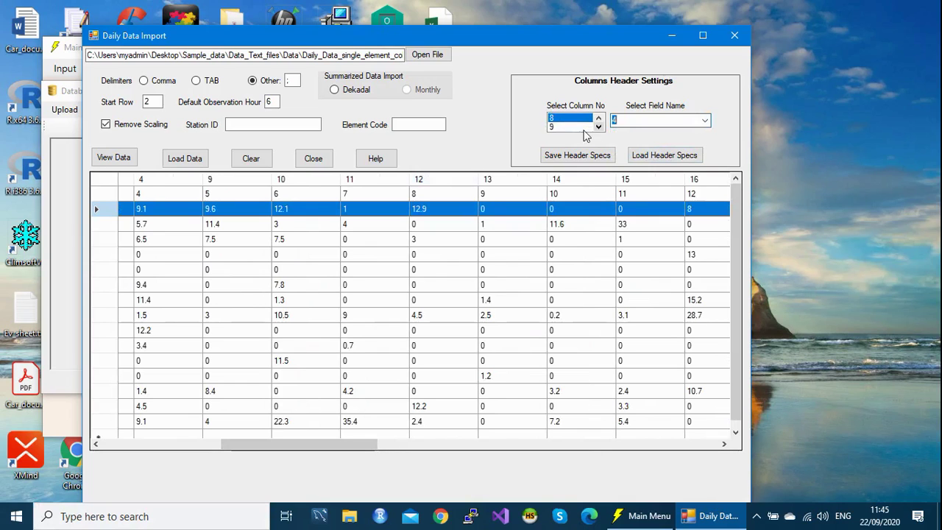
{"action": "left_click", "coordinate": [585, 129]}
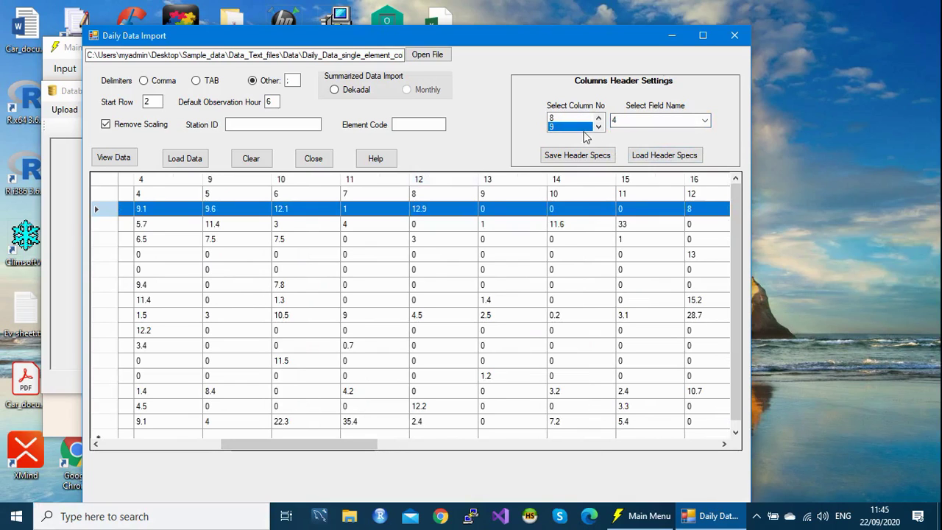
{"action": "left_click", "coordinate": [704, 121]}
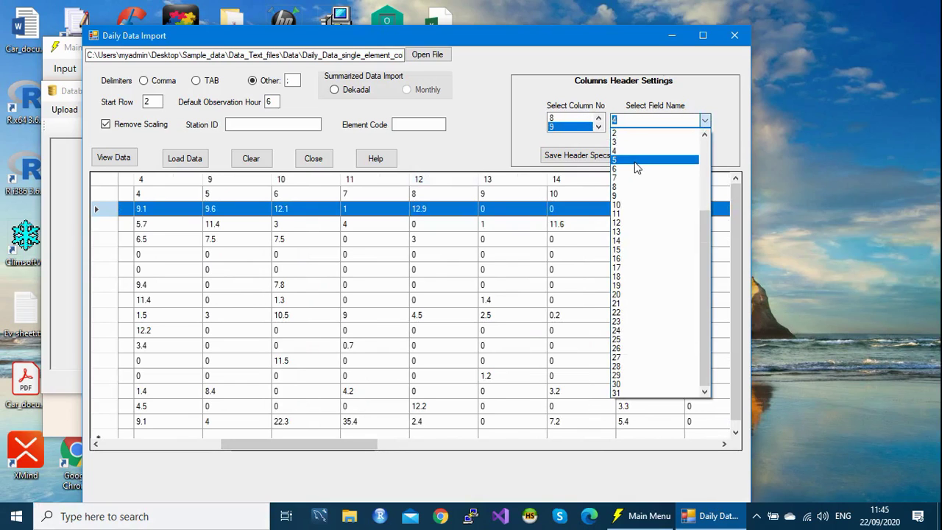
{"action": "left_click", "coordinate": [635, 163]}
{"action": "left_click", "coordinate": [599, 127]}
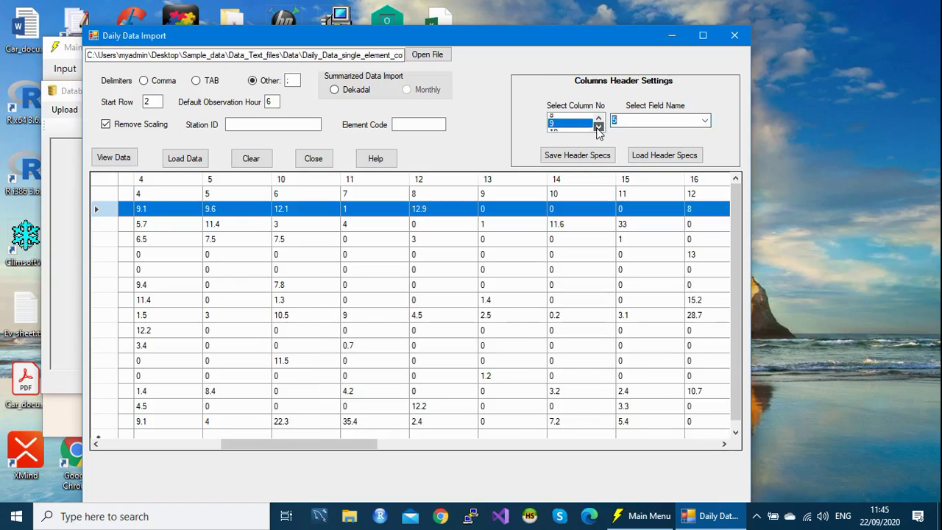
{"action": "left_click", "coordinate": [705, 122]}
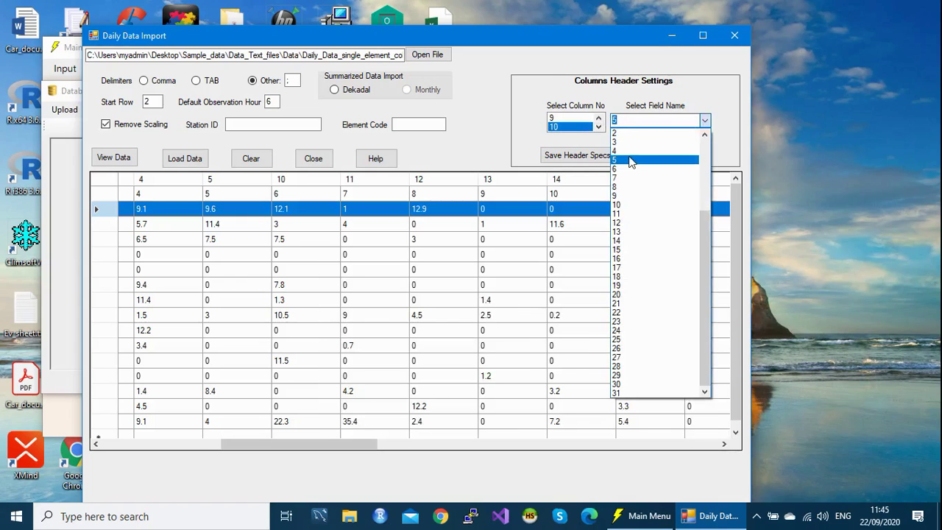
{"action": "left_click", "coordinate": [616, 170]}
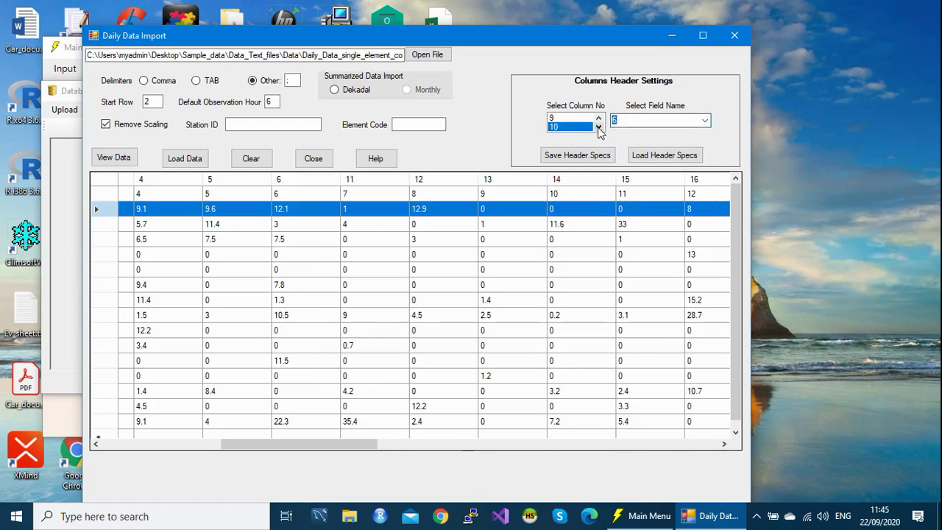
{"action": "left_click", "coordinate": [598, 126]}
{"action": "left_click", "coordinate": [586, 127]}
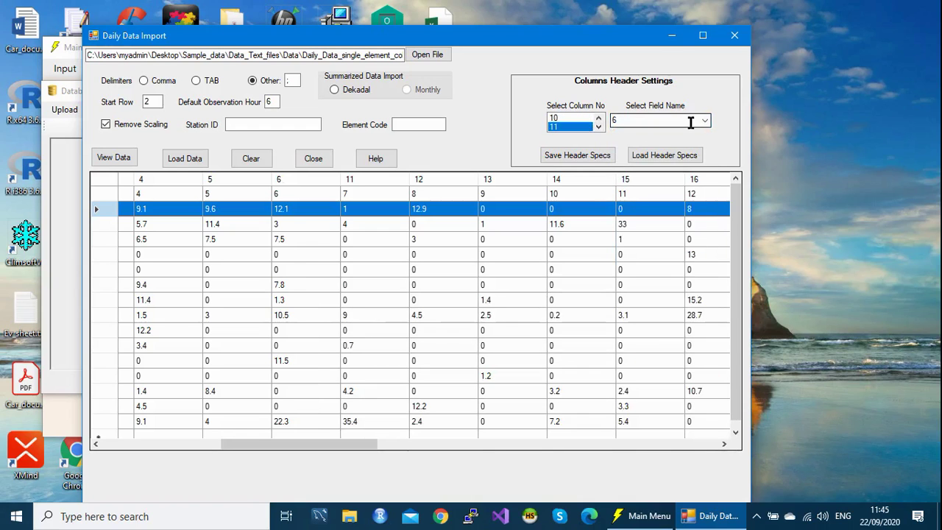
{"action": "left_click", "coordinate": [705, 121]}
{"action": "left_click", "coordinate": [623, 178]}
Step: Map columns 12, 13 and 14 to days 8, 9 and 10
{"action": "left_click", "coordinate": [598, 129]}
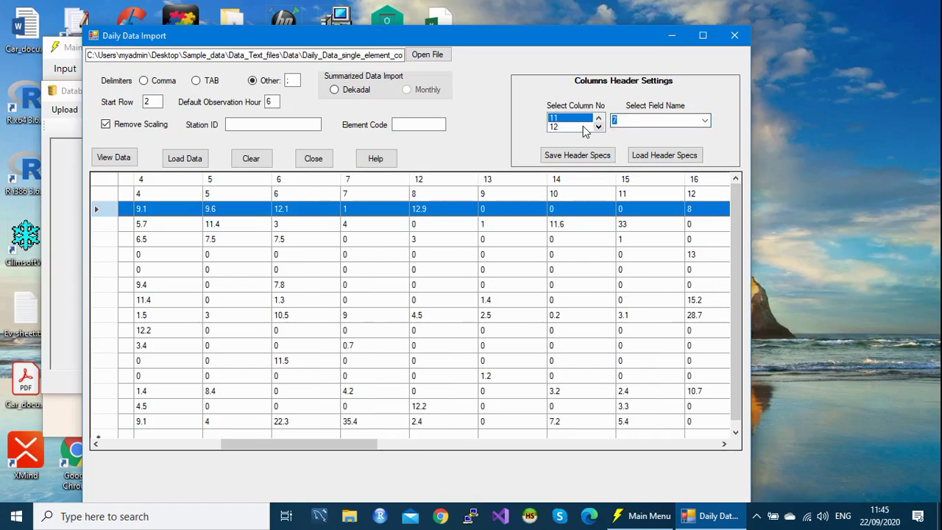
{"action": "left_click", "coordinate": [705, 121]}
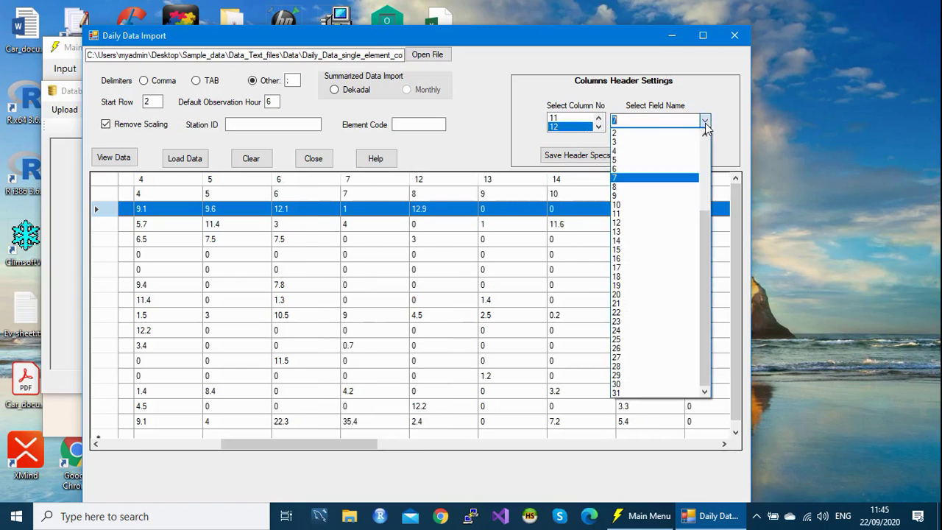
{"action": "left_click", "coordinate": [623, 188]}
{"action": "left_click", "coordinate": [599, 127]}
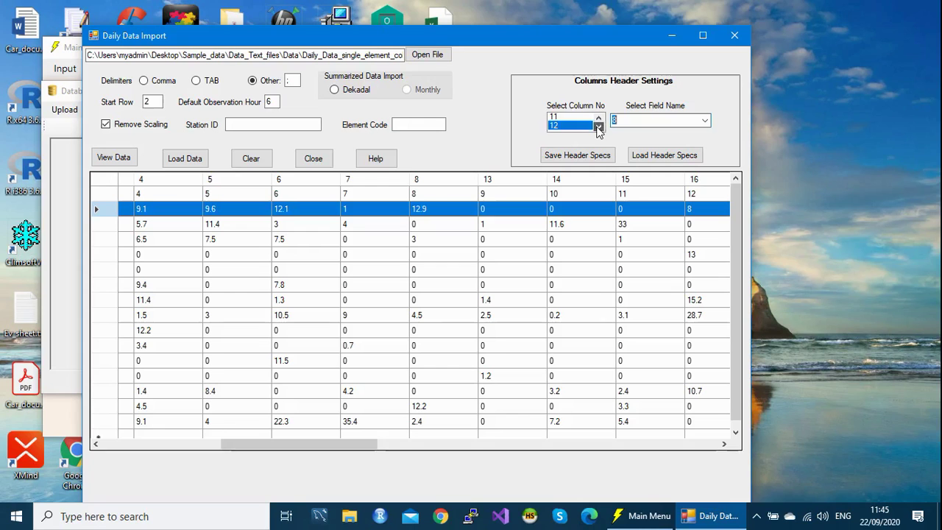
{"action": "left_click", "coordinate": [581, 128]}
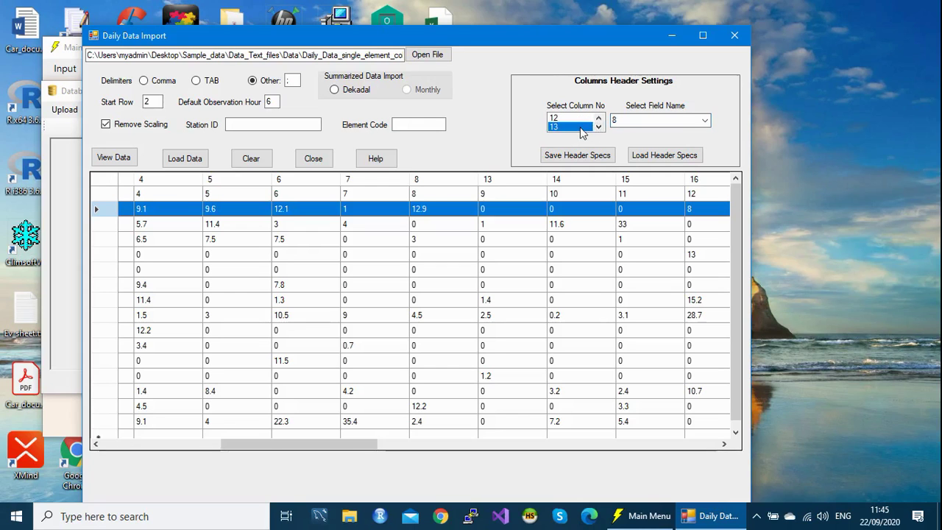
{"action": "left_click", "coordinate": [705, 121]}
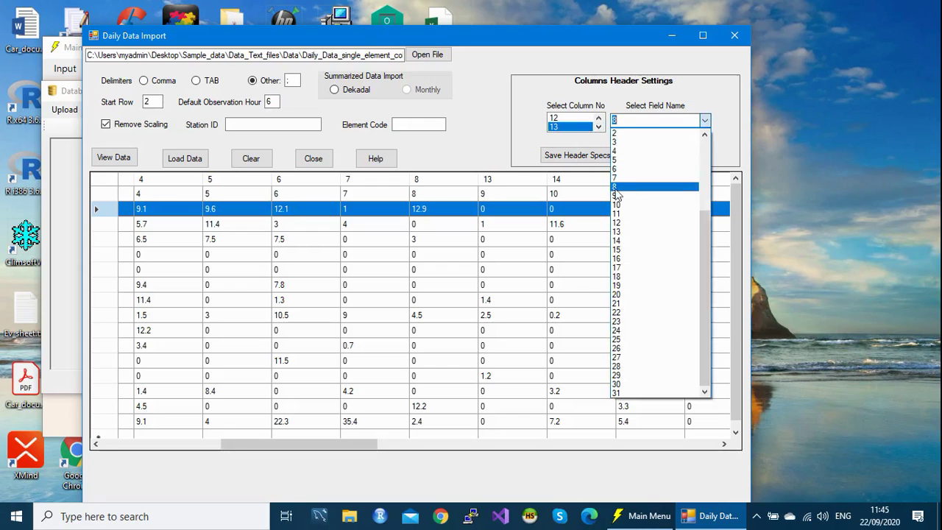
{"action": "left_click", "coordinate": [615, 195]}
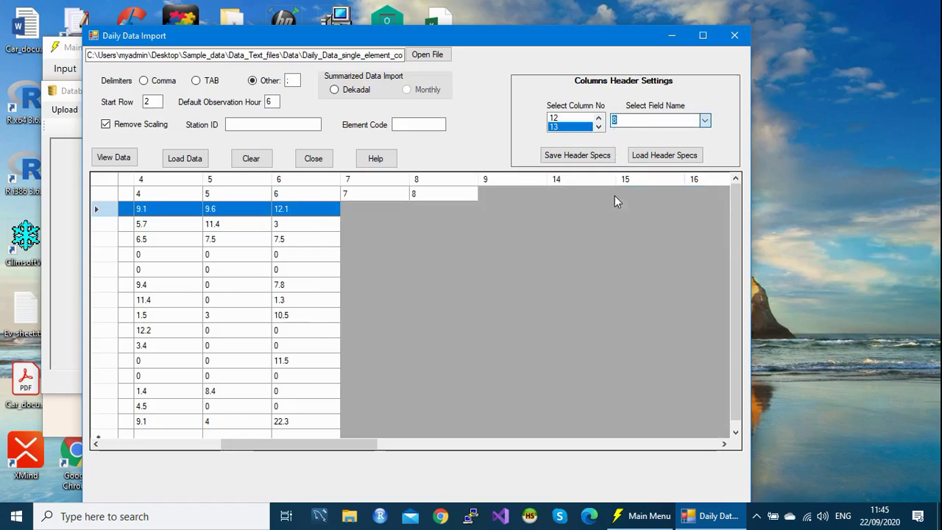
{"action": "left_click", "coordinate": [586, 130]}
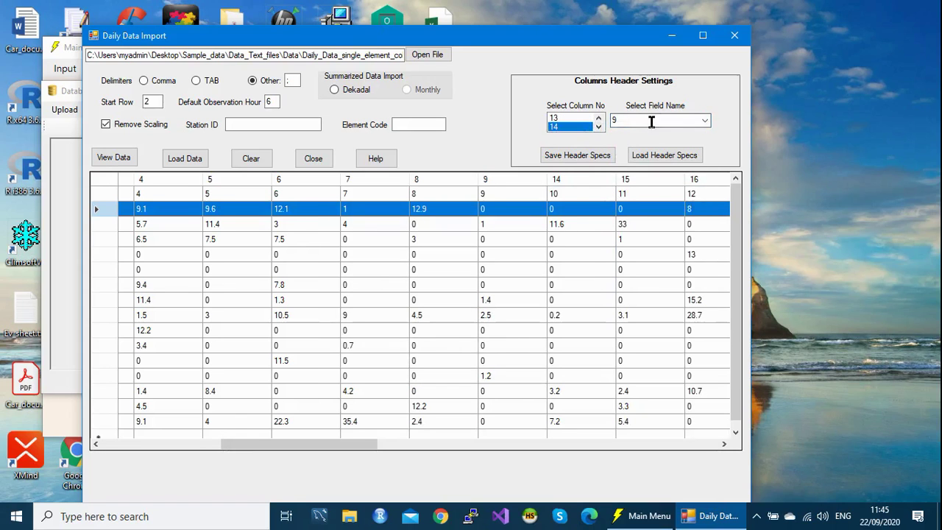
{"action": "left_click", "coordinate": [705, 121]}
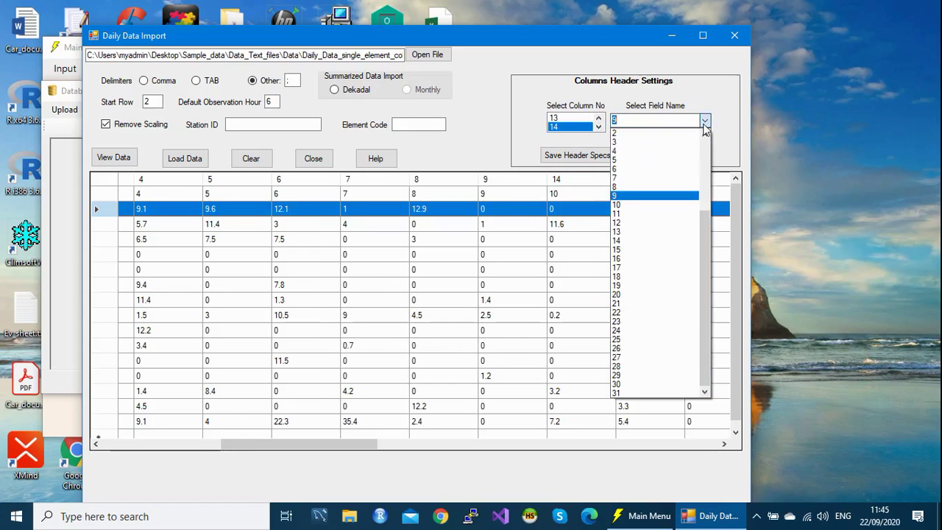
{"action": "left_click", "coordinate": [620, 205]}
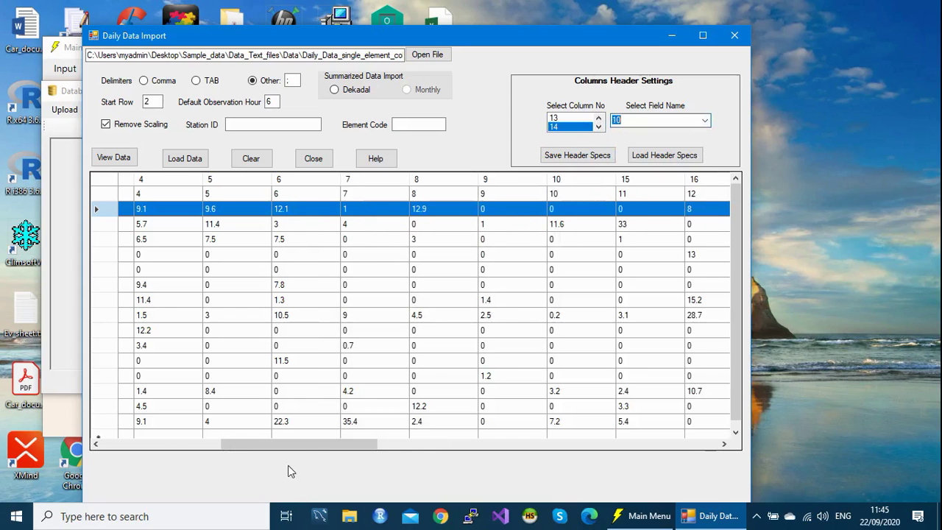
Step: Map file columns 15, 16 and 17 to days 11, 12 and 13
{"action": "left_click_drag", "start_coordinate": [312, 442], "coordinate": [418, 439]}
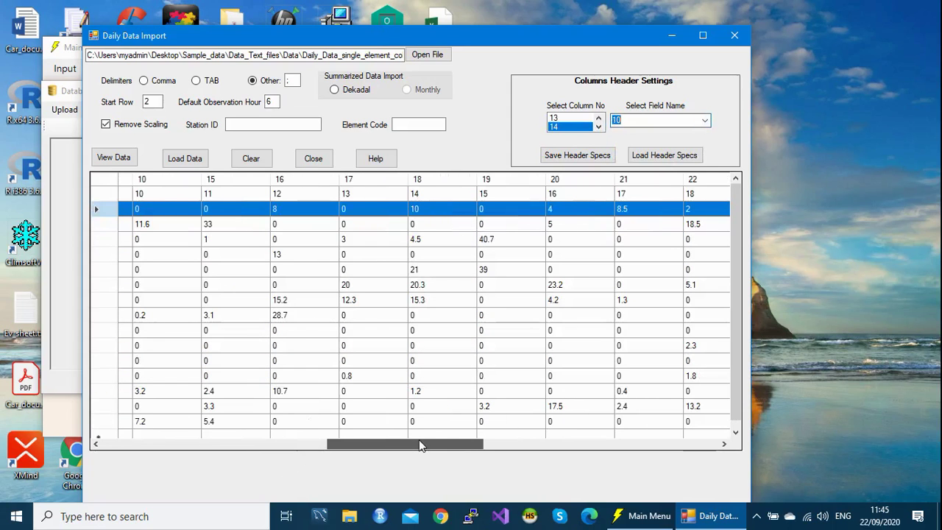
{"action": "left_click_drag", "start_coordinate": [418, 439], "coordinate": [419, 439]}
{"action": "left_click", "coordinate": [599, 127]}
{"action": "left_click", "coordinate": [585, 125]}
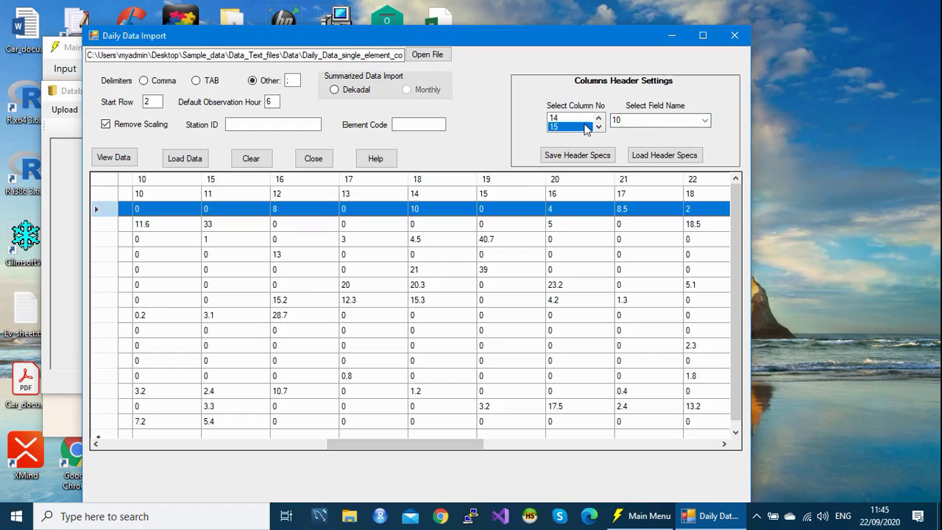
{"action": "left_click", "coordinate": [704, 122]}
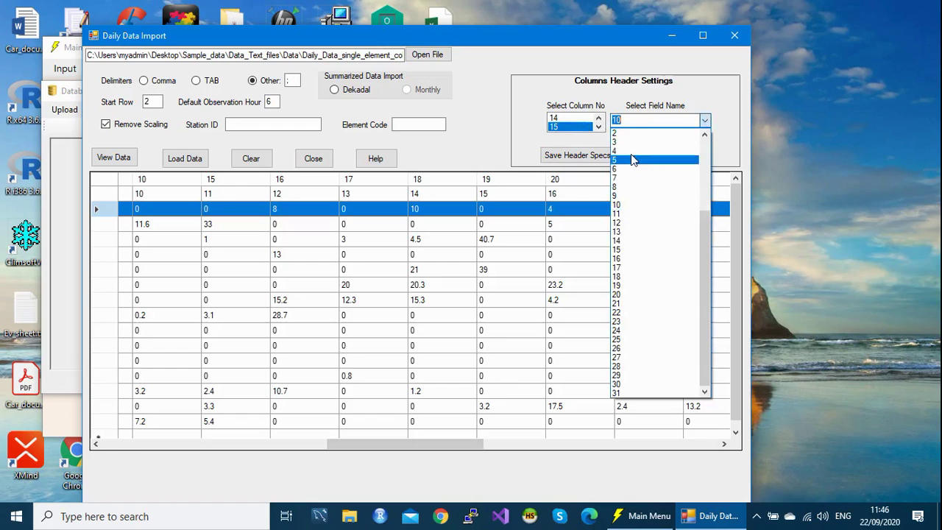
{"action": "left_click", "coordinate": [623, 214]}
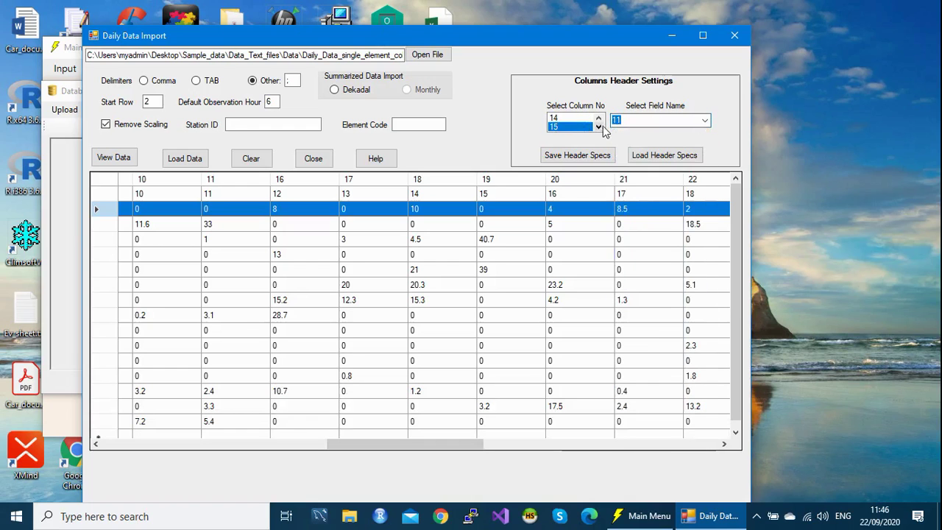
{"action": "left_click", "coordinate": [599, 126]}
{"action": "left_click", "coordinate": [589, 126]}
{"action": "left_click", "coordinate": [705, 122]}
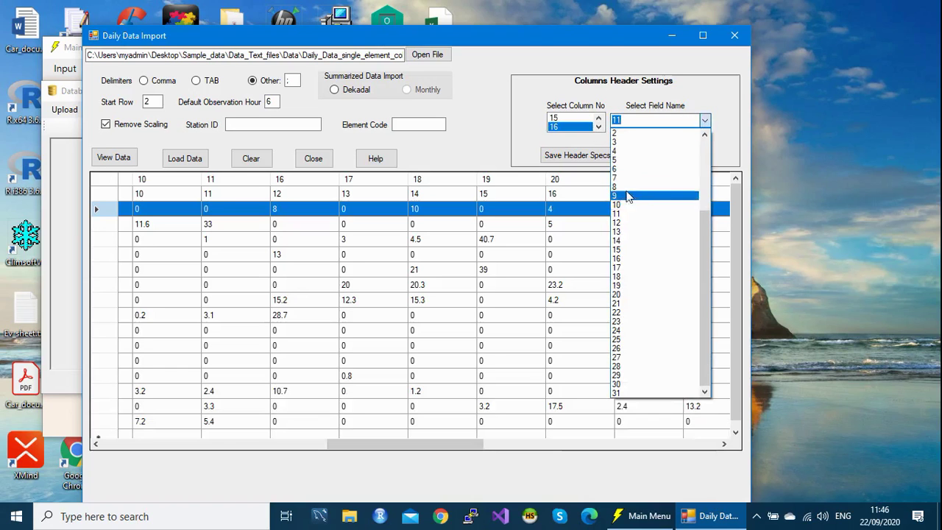
{"action": "left_click", "coordinate": [623, 223]}
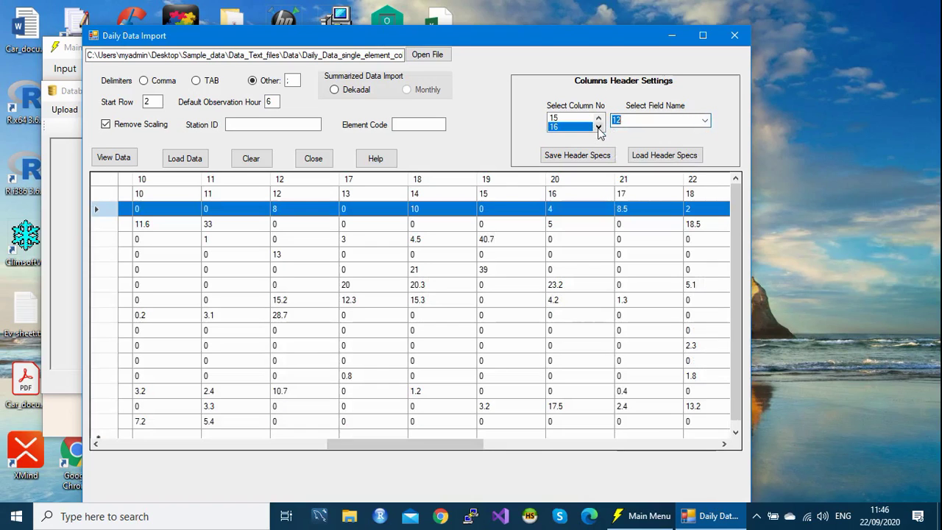
{"action": "left_click", "coordinate": [600, 127]}
{"action": "left_click", "coordinate": [579, 128]}
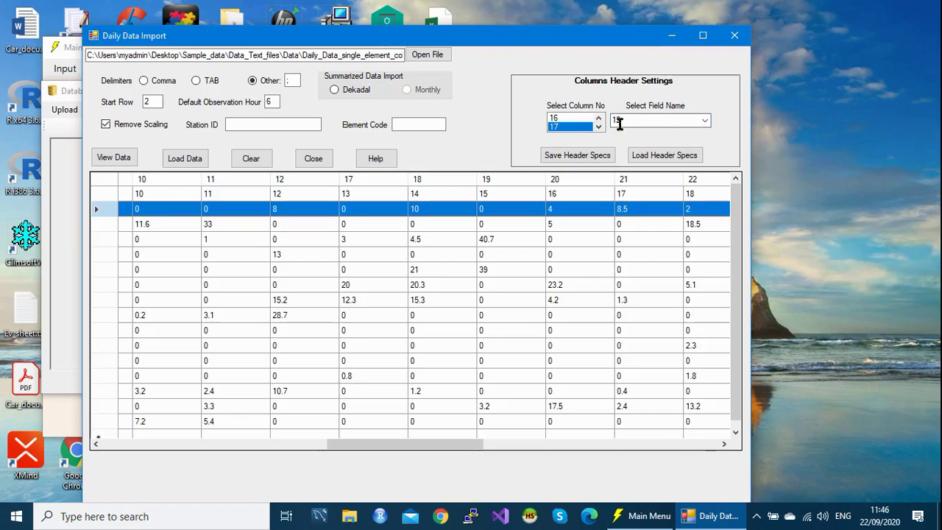
{"action": "left_click", "coordinate": [704, 121]}
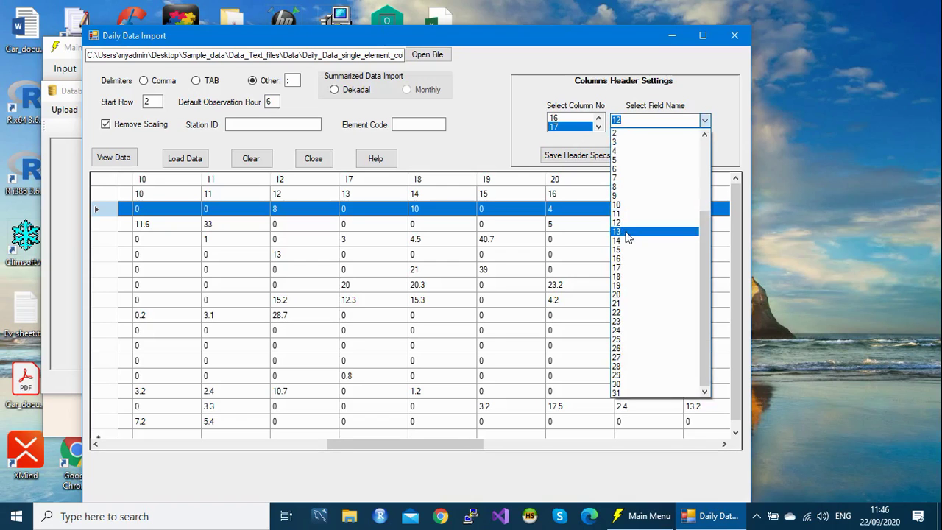
{"action": "left_click", "coordinate": [626, 232]}
Step: Map file columns 18, 19 and 20 to days 14, 15 and 16
{"action": "left_click", "coordinate": [599, 127]}
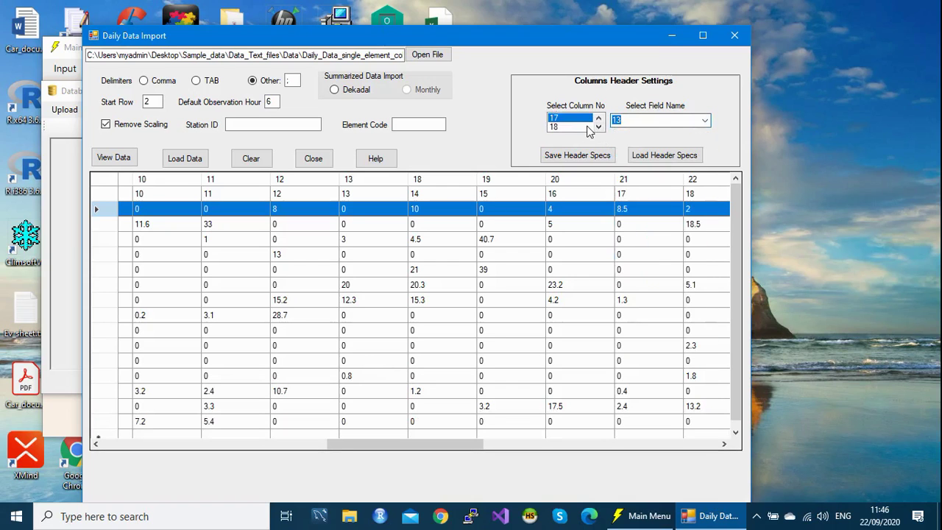
{"action": "left_click", "coordinate": [588, 127]}
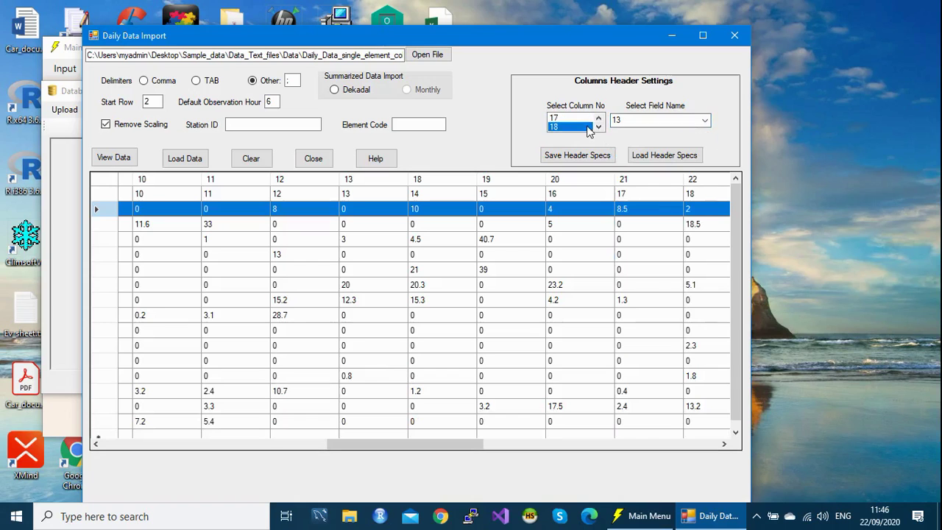
{"action": "left_click", "coordinate": [704, 123]}
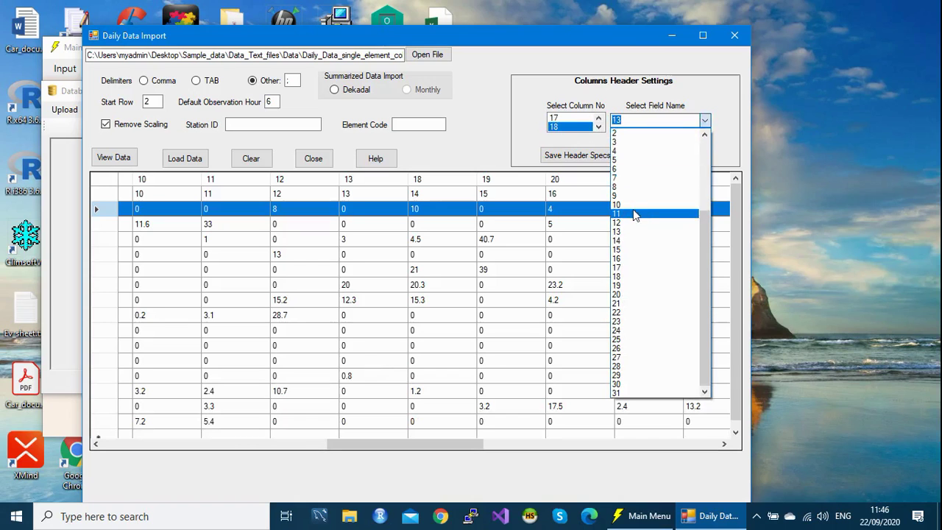
{"action": "left_click", "coordinate": [625, 240]}
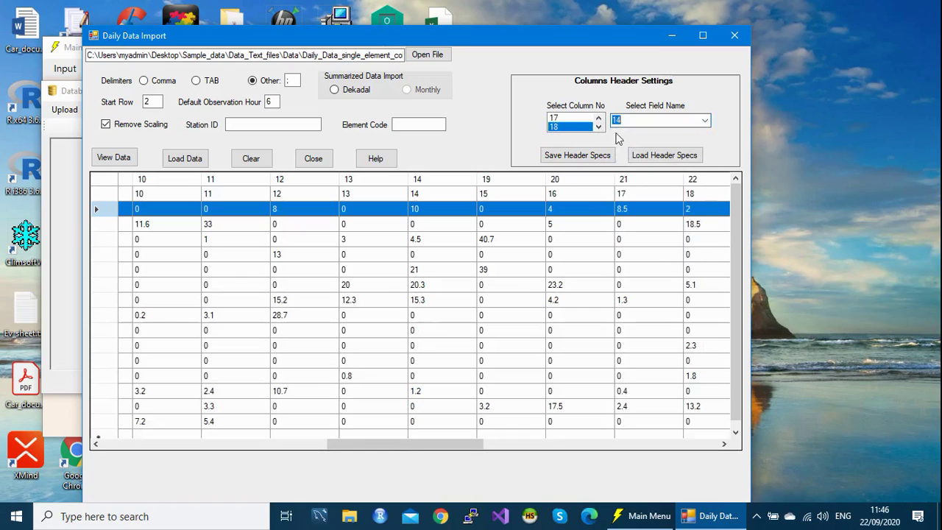
{"action": "left_click", "coordinate": [598, 127]}
{"action": "left_click", "coordinate": [584, 127]}
{"action": "left_click", "coordinate": [704, 120]}
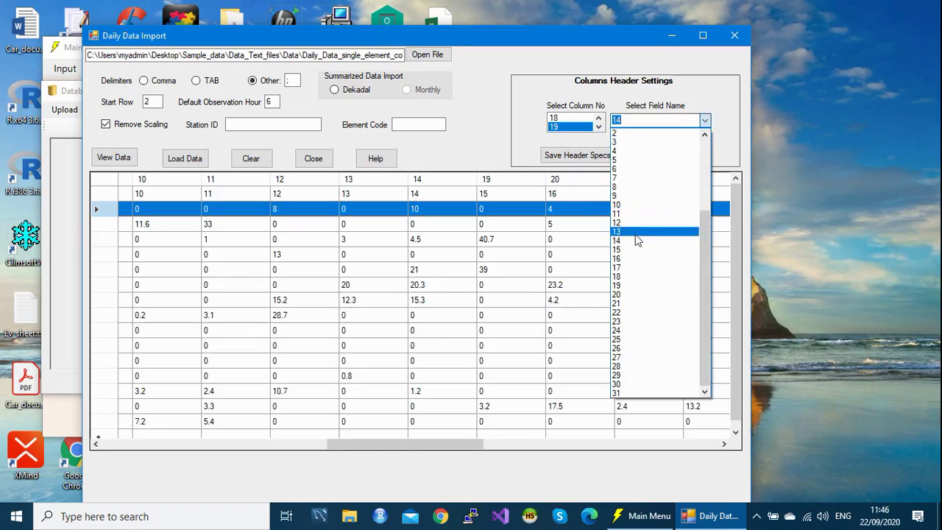
{"action": "left_click", "coordinate": [626, 254]}
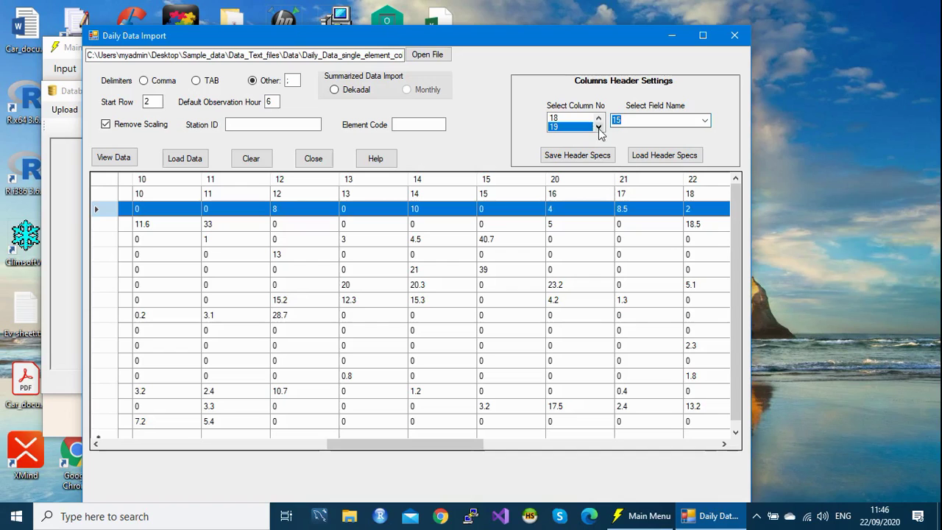
{"action": "left_click", "coordinate": [599, 127]}
{"action": "left_click", "coordinate": [571, 127]}
{"action": "left_click", "coordinate": [705, 120]}
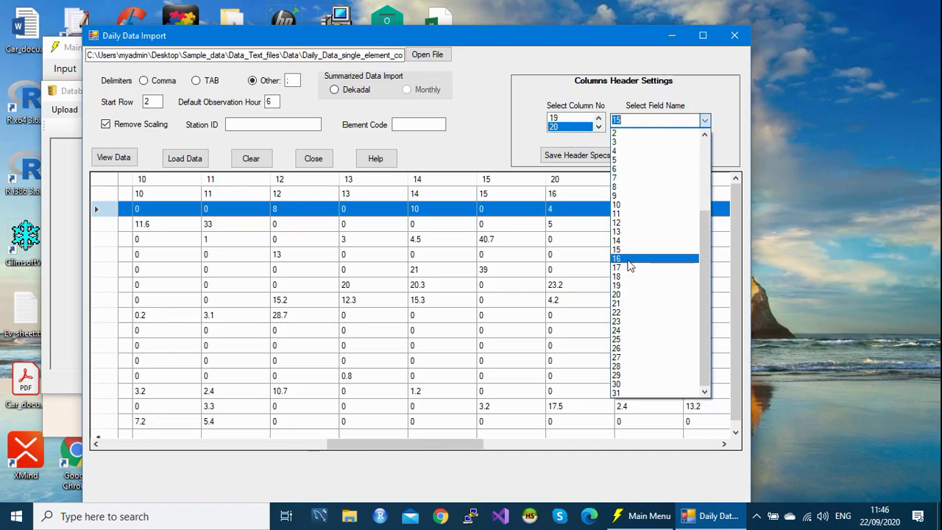
{"action": "left_click", "coordinate": [632, 259]}
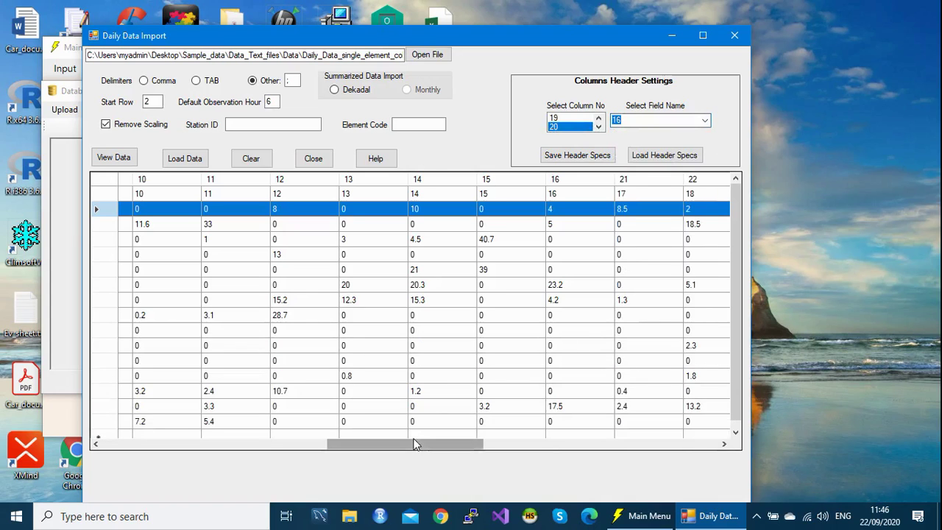
Step: Map file columns 21, 22 and 23 to days 17, 18 and 19
{"action": "left_click_drag", "start_coordinate": [418, 444], "coordinate": [496, 446]}
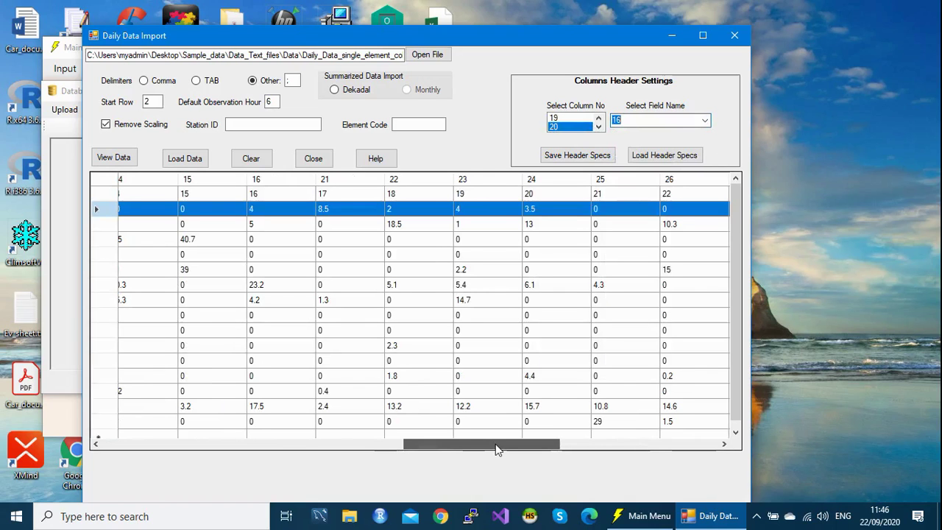
{"action": "left_click_drag", "start_coordinate": [495, 444], "coordinate": [503, 447]}
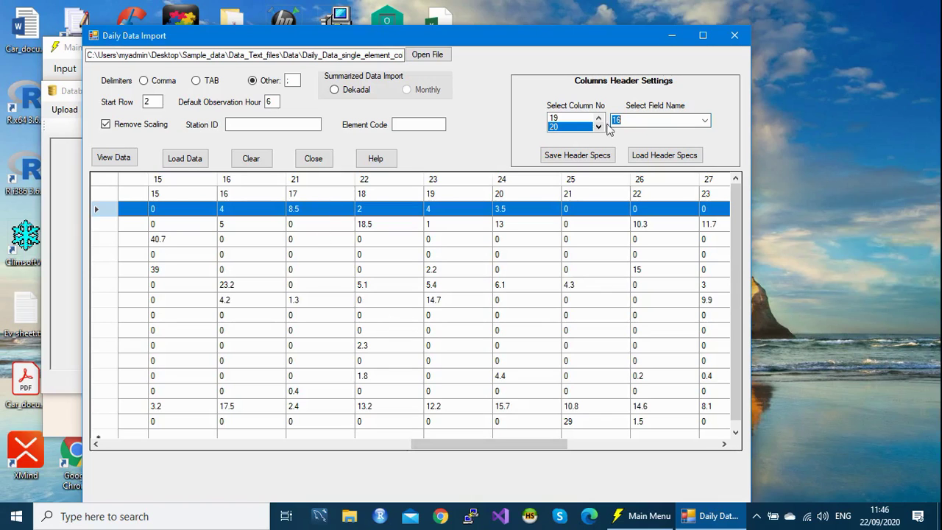
{"action": "left_click", "coordinate": [598, 128]}
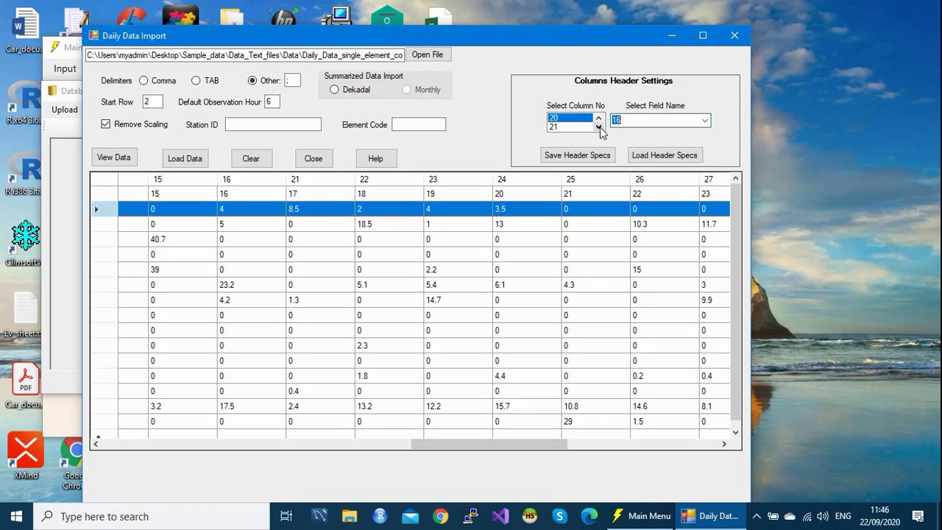
{"action": "left_click", "coordinate": [599, 127]}
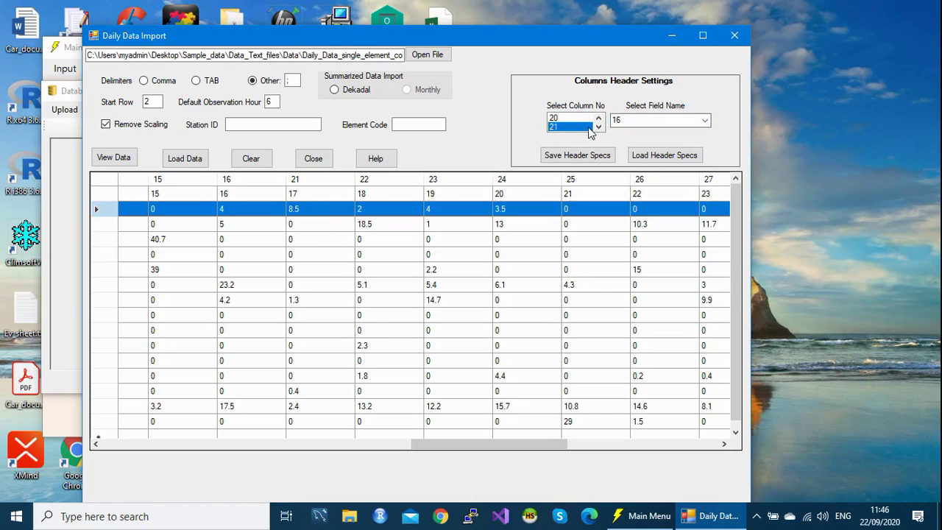
{"action": "left_click", "coordinate": [705, 120]}
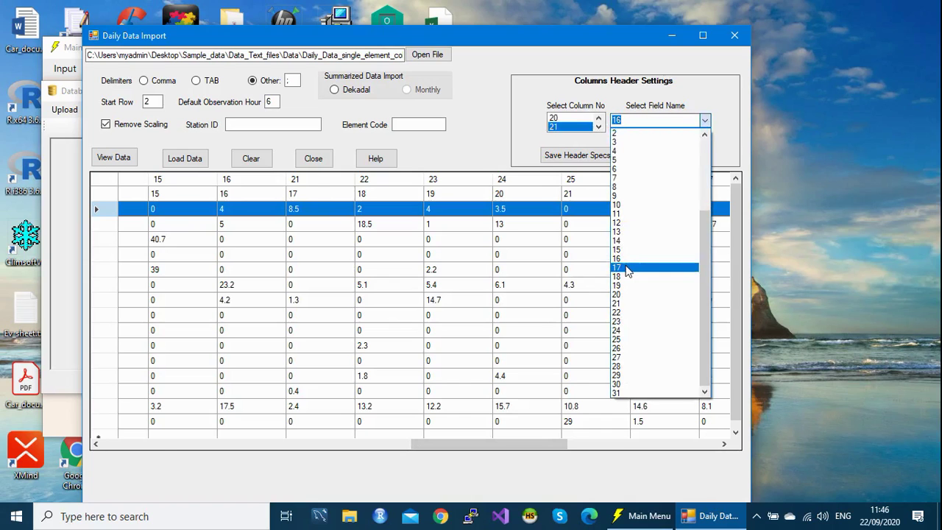
{"action": "left_click", "coordinate": [627, 268]}
{"action": "left_click", "coordinate": [598, 127]}
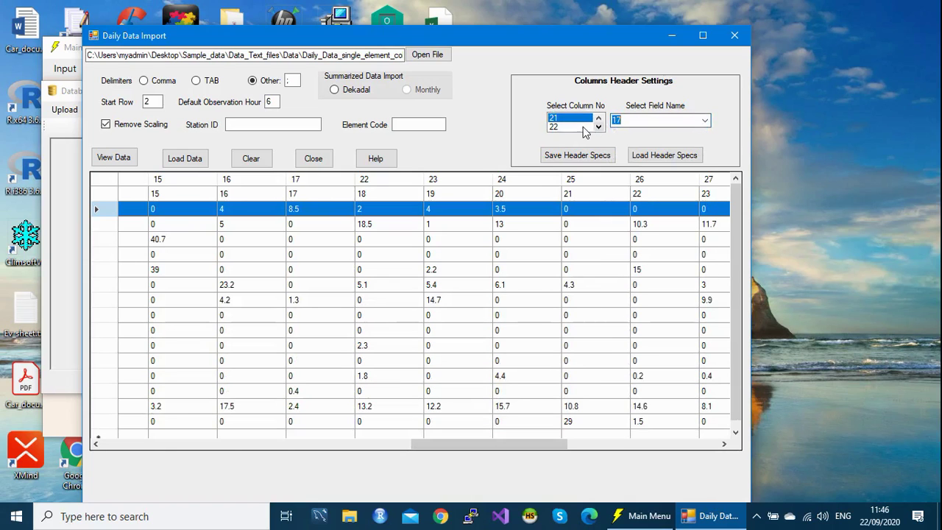
{"action": "left_click", "coordinate": [705, 121]}
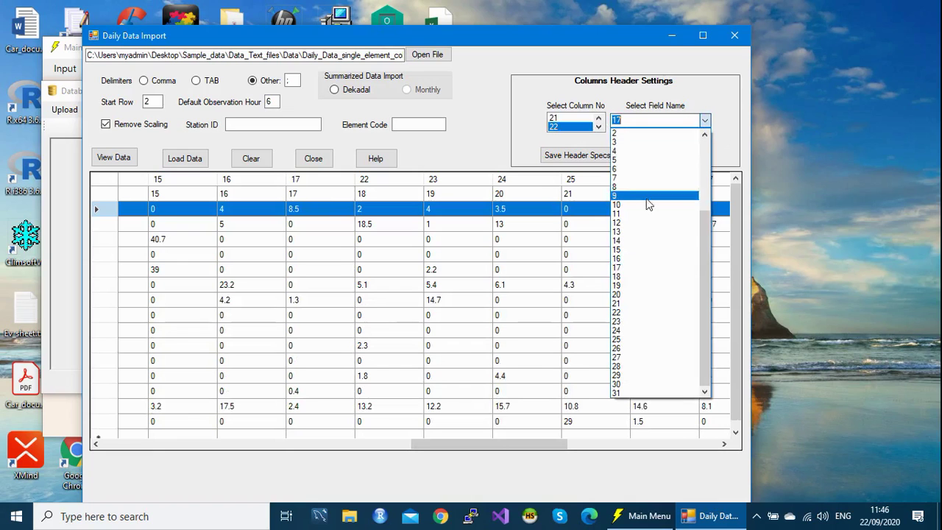
{"action": "left_click", "coordinate": [630, 278]}
{"action": "left_click", "coordinate": [598, 127]}
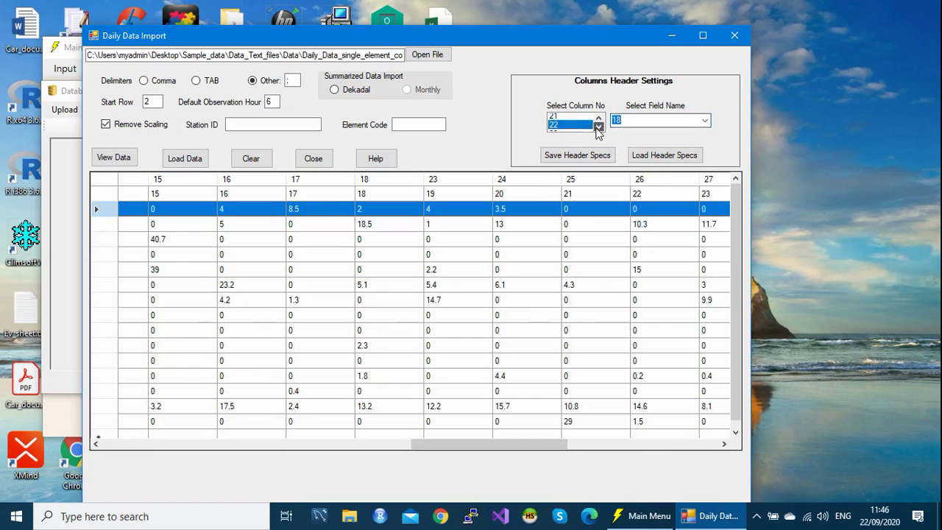
{"action": "left_click", "coordinate": [705, 122]}
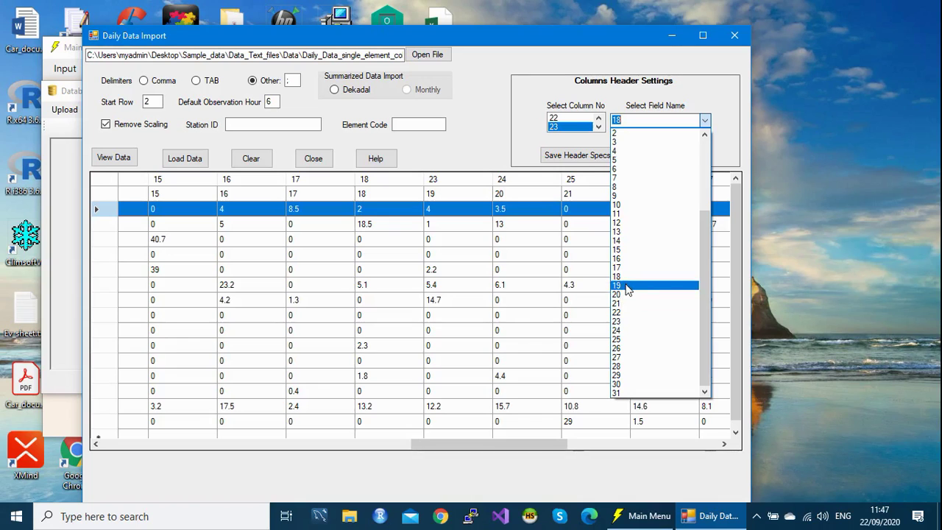
{"action": "left_click", "coordinate": [627, 285]}
Step: Map file columns 24 and 25 to days 20 and 21
{"action": "left_click", "coordinate": [598, 126]}
{"action": "left_click", "coordinate": [704, 122]}
{"action": "left_click", "coordinate": [624, 296]}
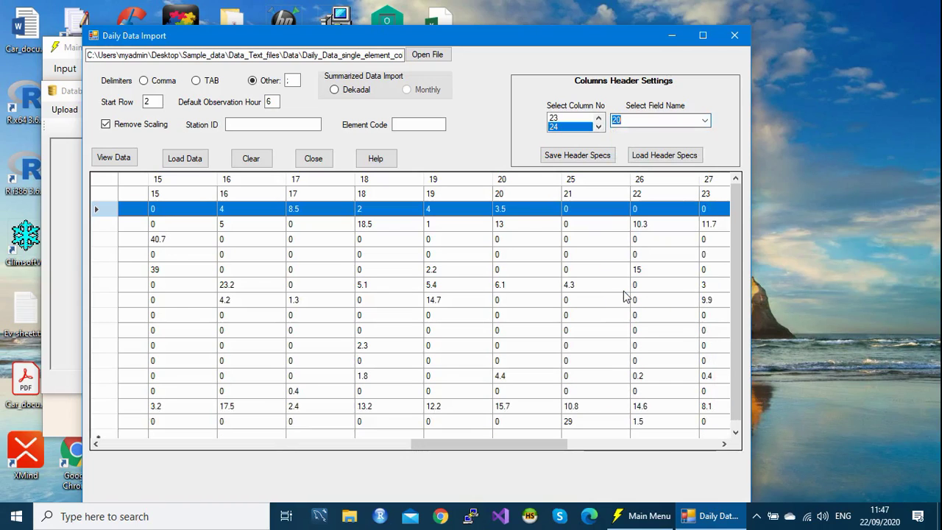
{"action": "left_click", "coordinate": [598, 128]}
{"action": "left_click", "coordinate": [571, 127]}
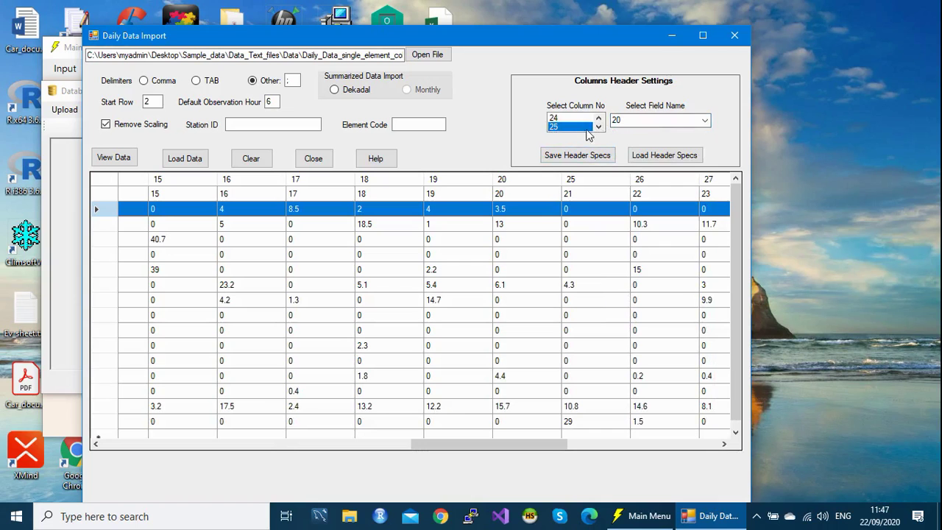
{"action": "left_click", "coordinate": [705, 120]}
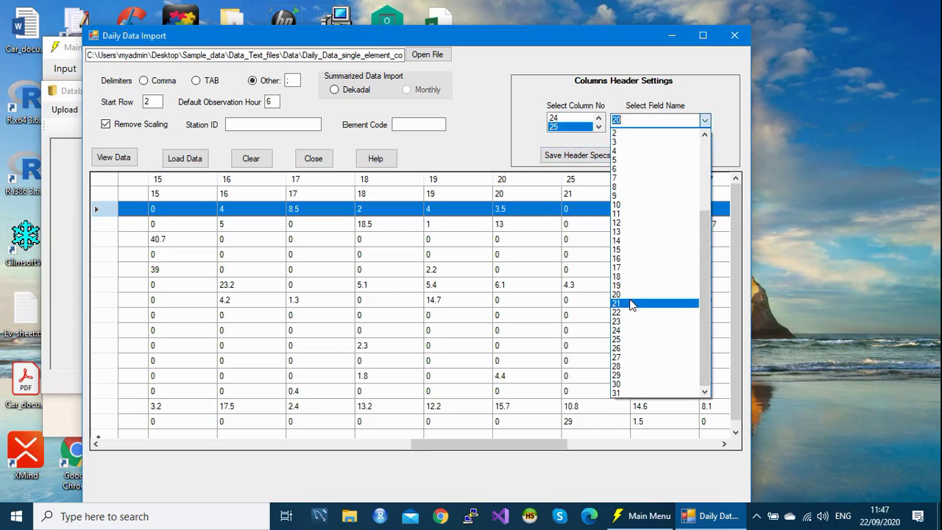
{"action": "left_click", "coordinate": [630, 303]}
{"action": "left_click_drag", "start_coordinate": [474, 443], "coordinate": [570, 445]}
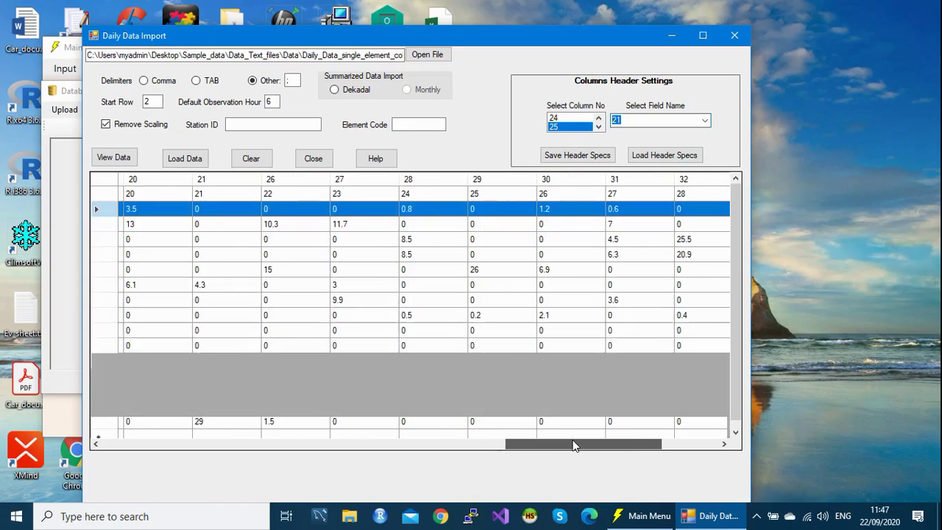
{"action": "left_click_drag", "start_coordinate": [569, 440], "coordinate": [572, 436]}
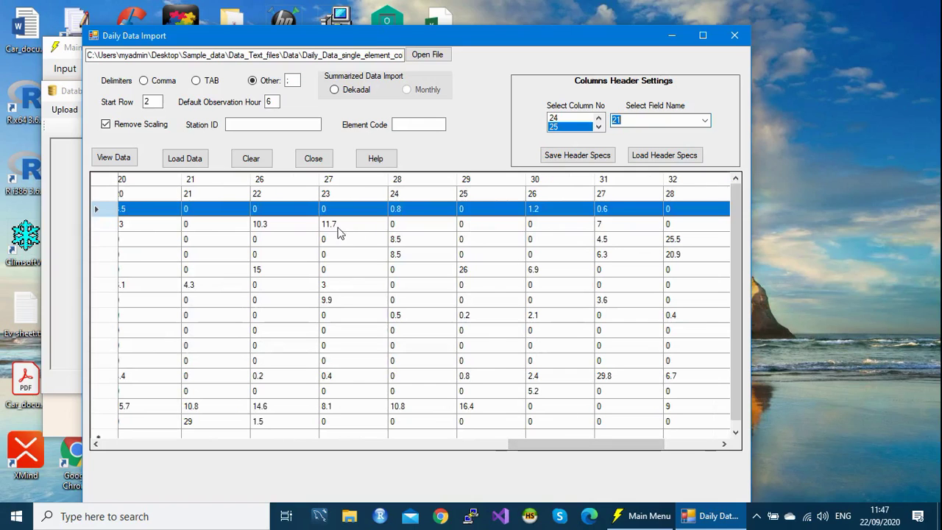
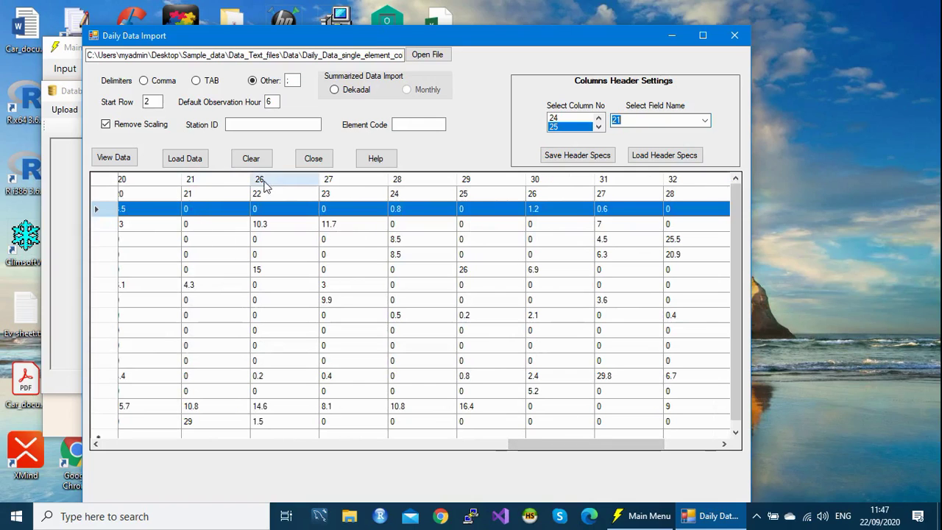
Step: Map file column 26 to field 22 and column 27 to field 23
{"action": "left_click", "coordinate": [602, 128]}
{"action": "left_click", "coordinate": [572, 128]}
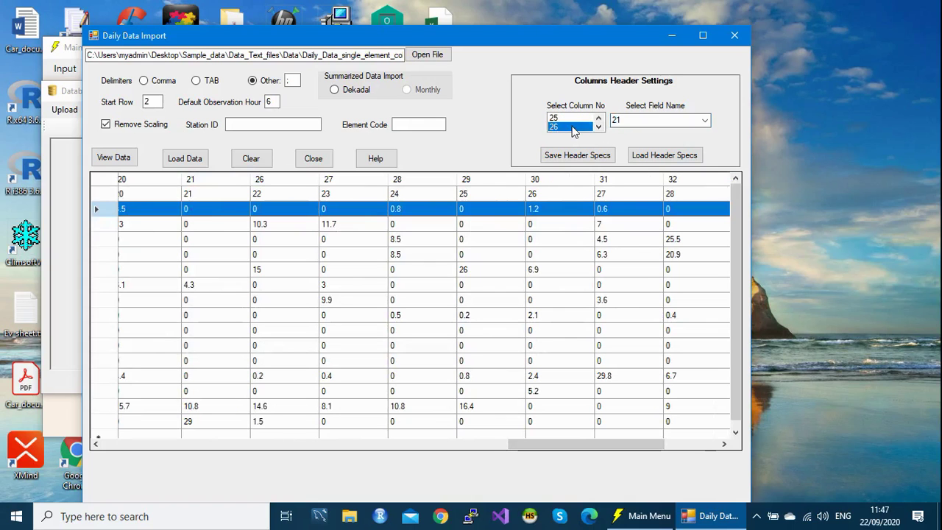
{"action": "left_click", "coordinate": [704, 122]}
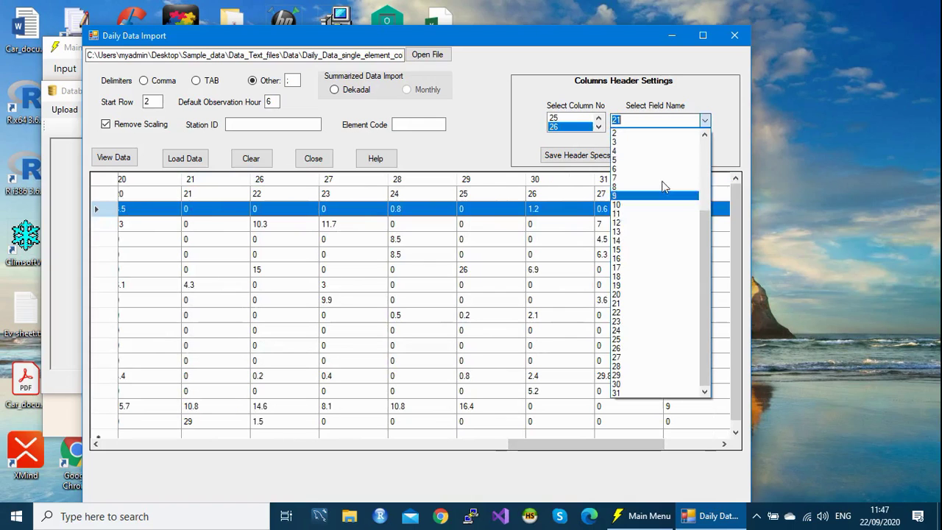
{"action": "left_click", "coordinate": [625, 315]}
{"action": "left_click", "coordinate": [601, 127]}
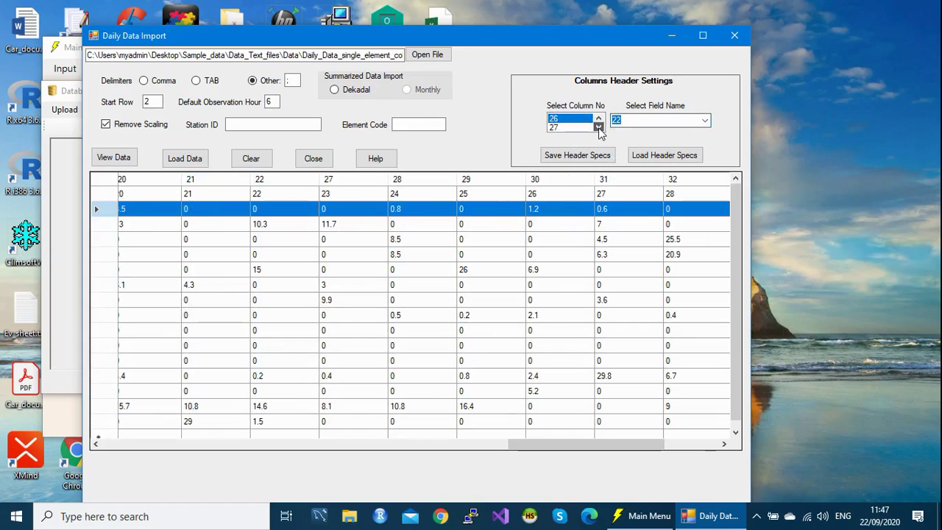
{"action": "left_click", "coordinate": [569, 127]}
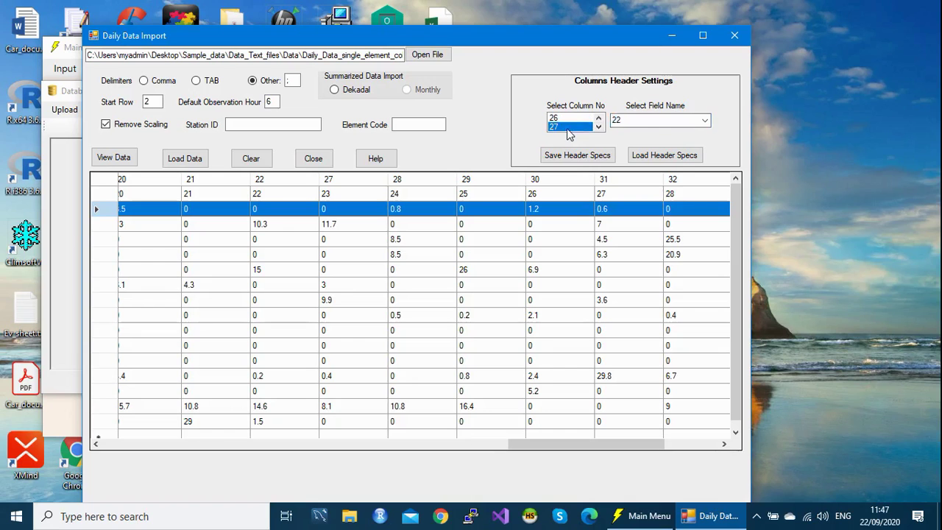
{"action": "left_click", "coordinate": [705, 122]}
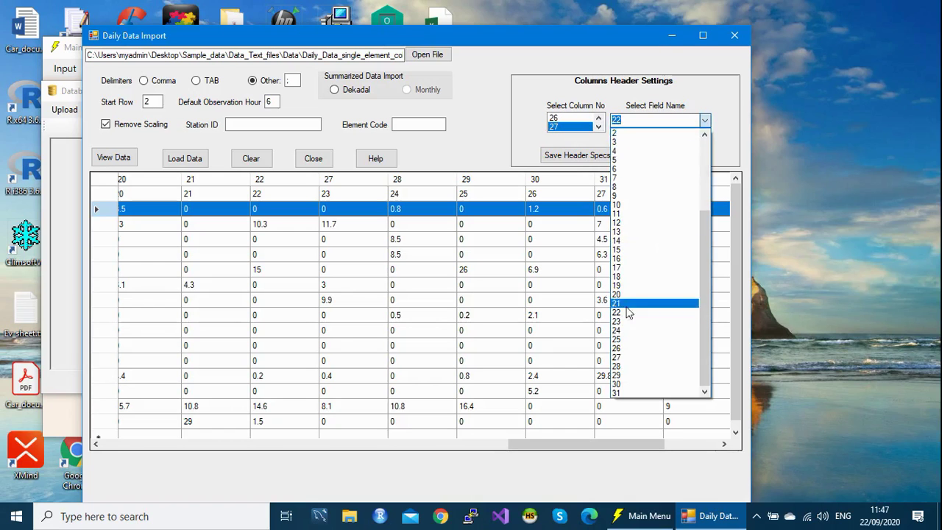
{"action": "left_click", "coordinate": [625, 323]}
Step: Map file column 28 to field 24 and column 29 to field 25
{"action": "left_click", "coordinate": [599, 128]}
{"action": "left_click", "coordinate": [573, 127]}
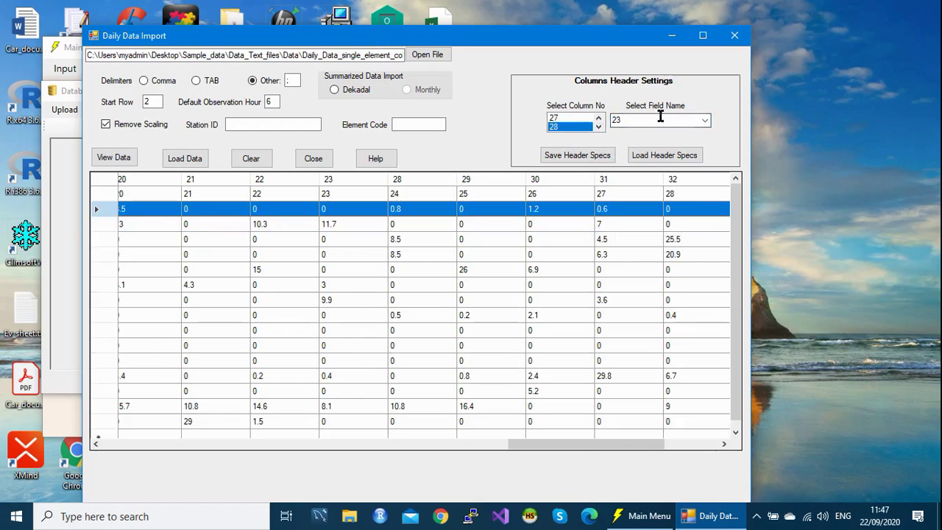
{"action": "left_click", "coordinate": [704, 120]}
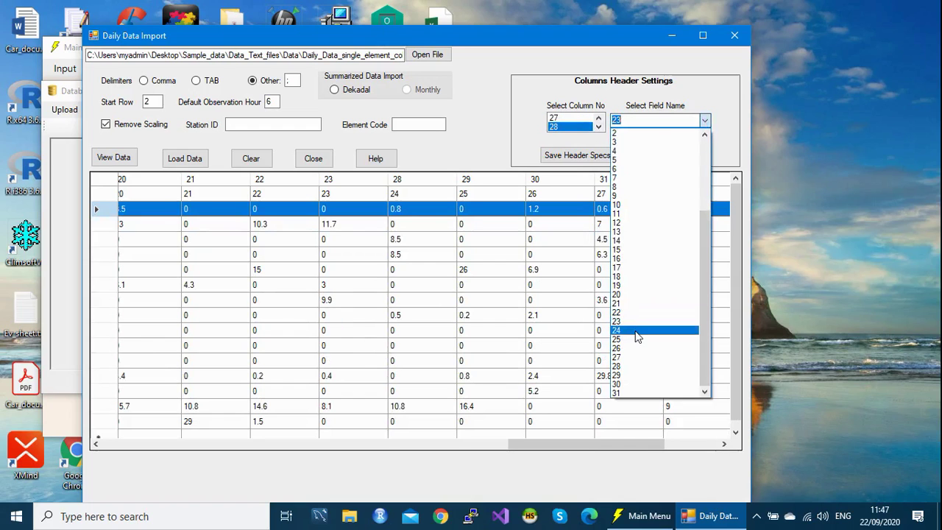
{"action": "left_click", "coordinate": [633, 330]}
{"action": "left_click", "coordinate": [598, 127]}
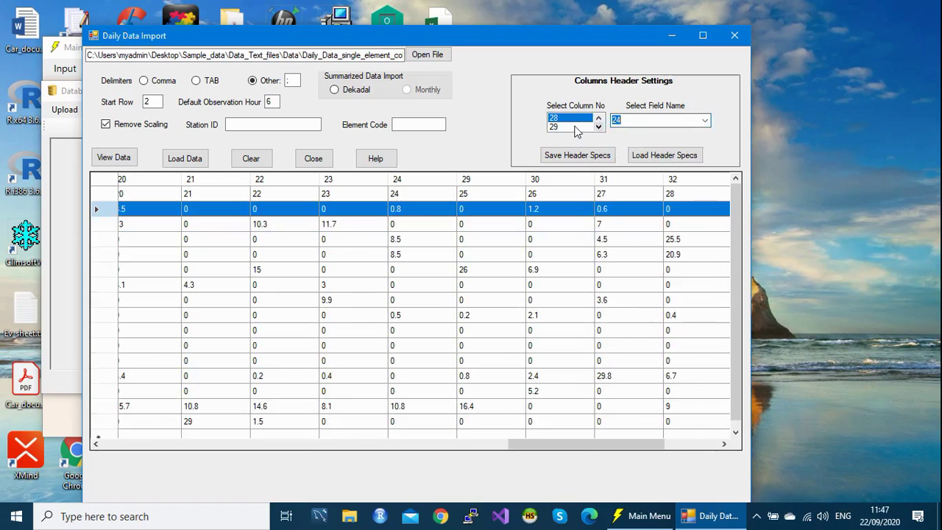
{"action": "left_click", "coordinate": [577, 128]}
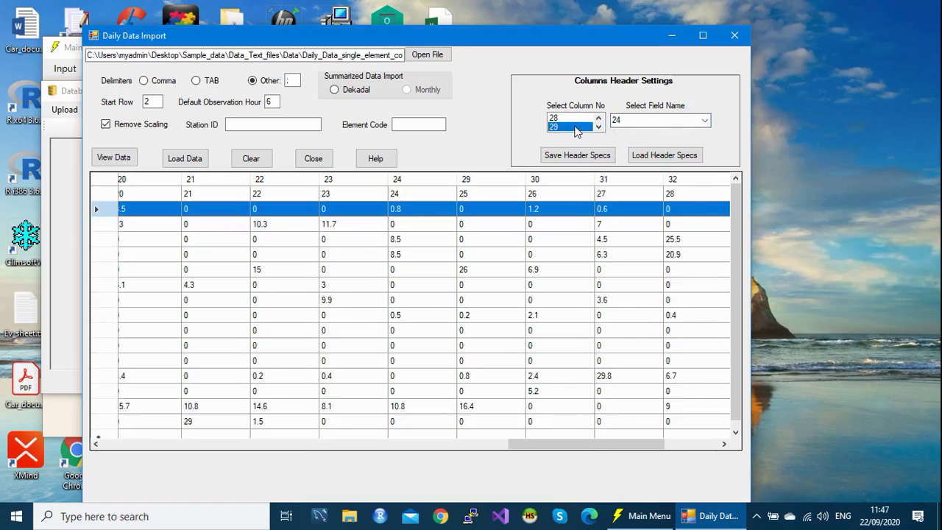
{"action": "left_click", "coordinate": [705, 122]}
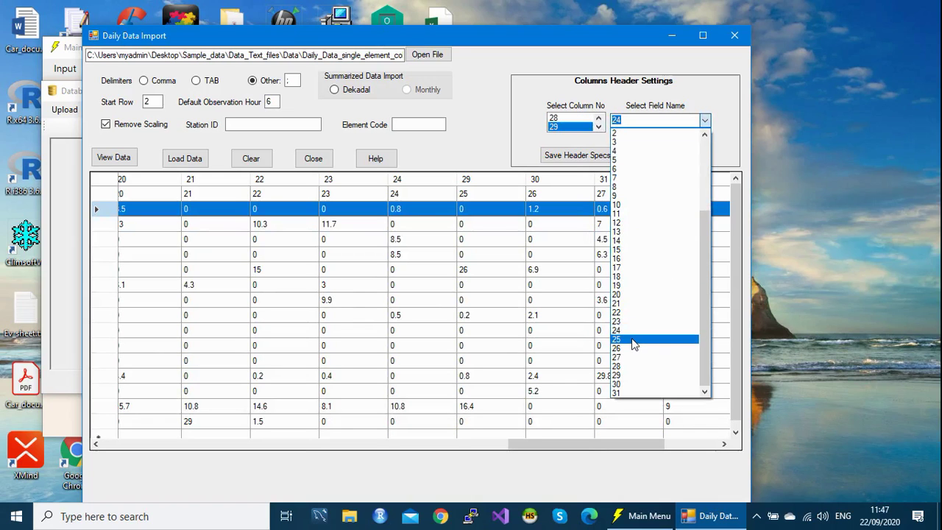
{"action": "left_click", "coordinate": [634, 343]}
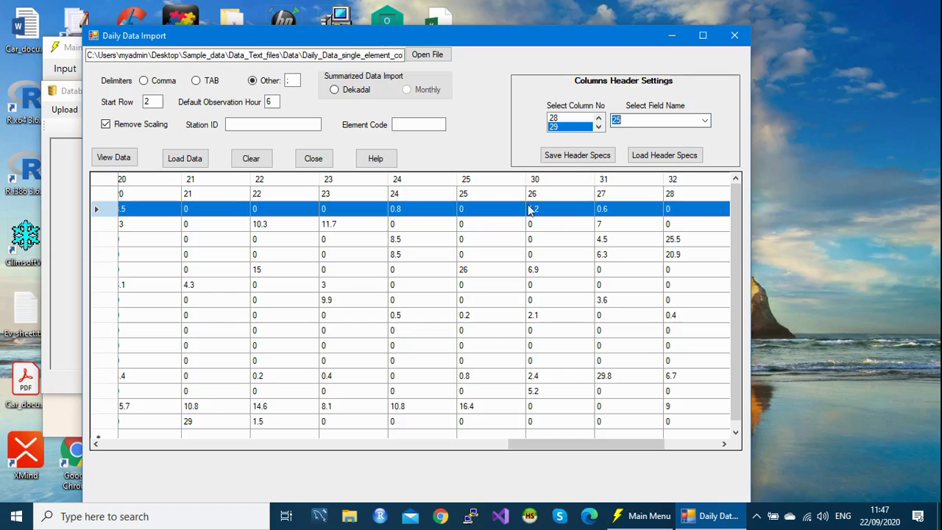
{"action": "left_click_drag", "start_coordinate": [581, 443], "coordinate": [632, 453]}
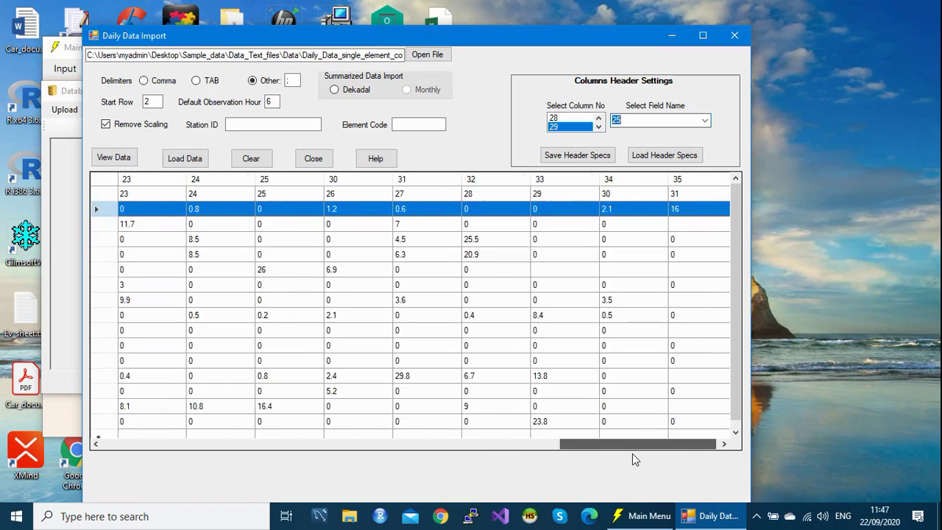
Step: Map file column 30 to field 26 and column 31 to field 27
{"action": "left_click_drag", "start_coordinate": [632, 454], "coordinate": [629, 452]}
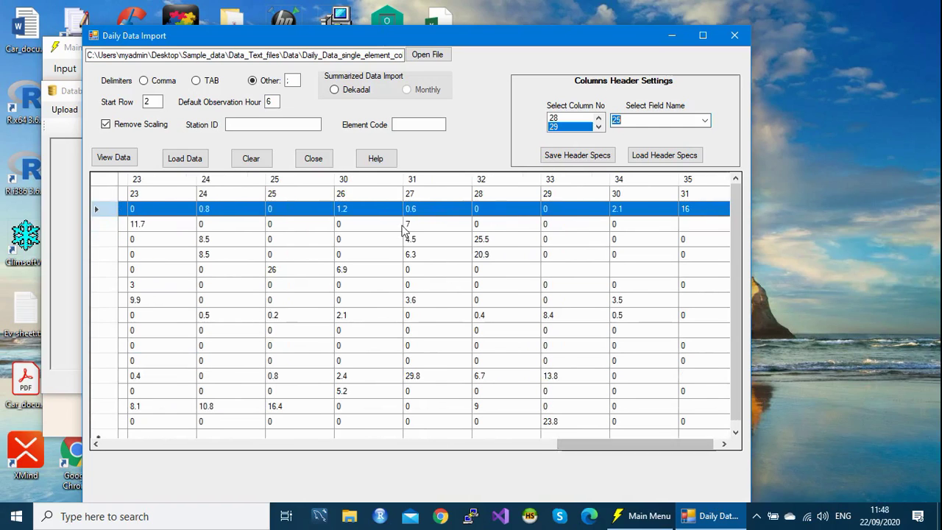
{"action": "left_click", "coordinate": [599, 127]}
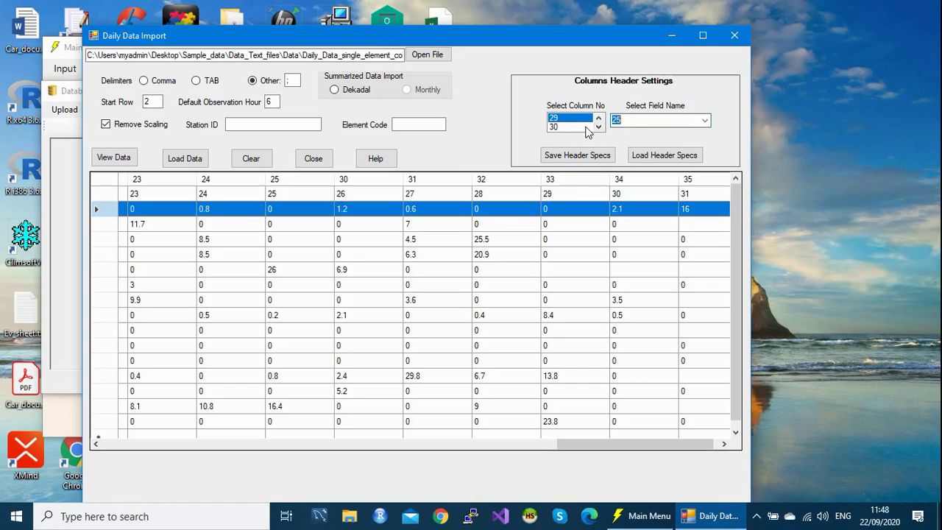
{"action": "left_click", "coordinate": [587, 127]}
{"action": "left_click", "coordinate": [704, 121]}
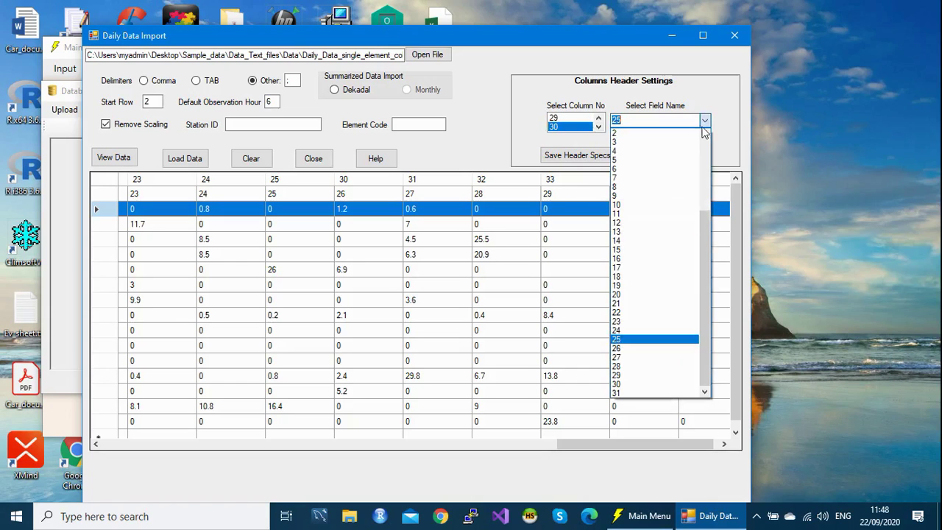
{"action": "left_click", "coordinate": [629, 349]}
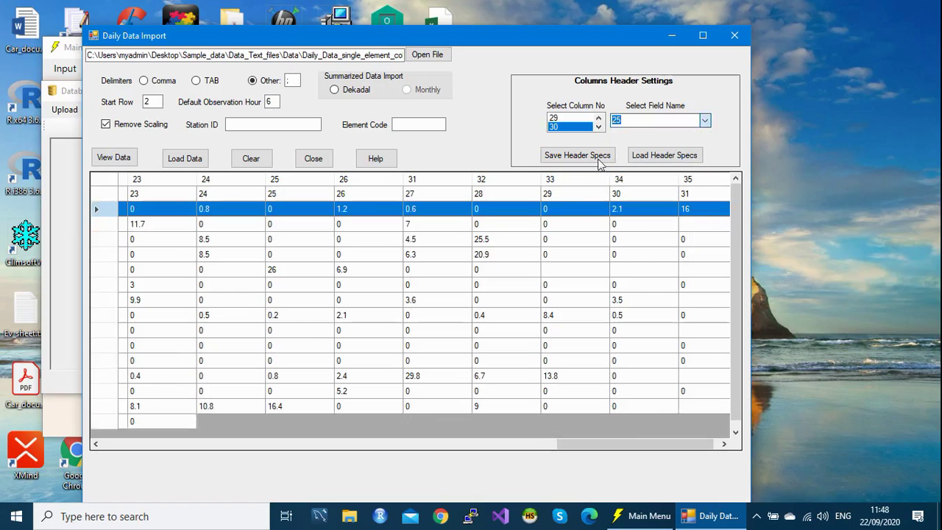
{"action": "left_click", "coordinate": [598, 127]}
{"action": "left_click", "coordinate": [581, 127]}
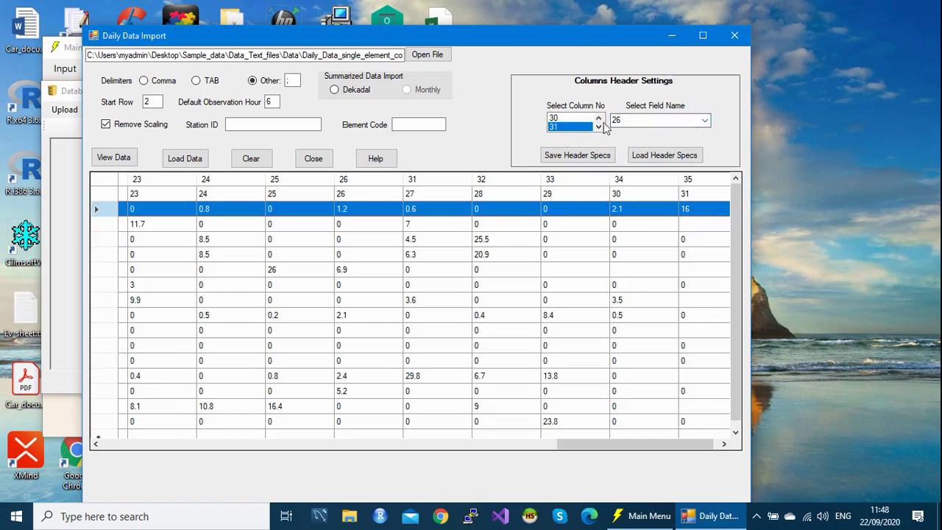
{"action": "left_click", "coordinate": [705, 120]}
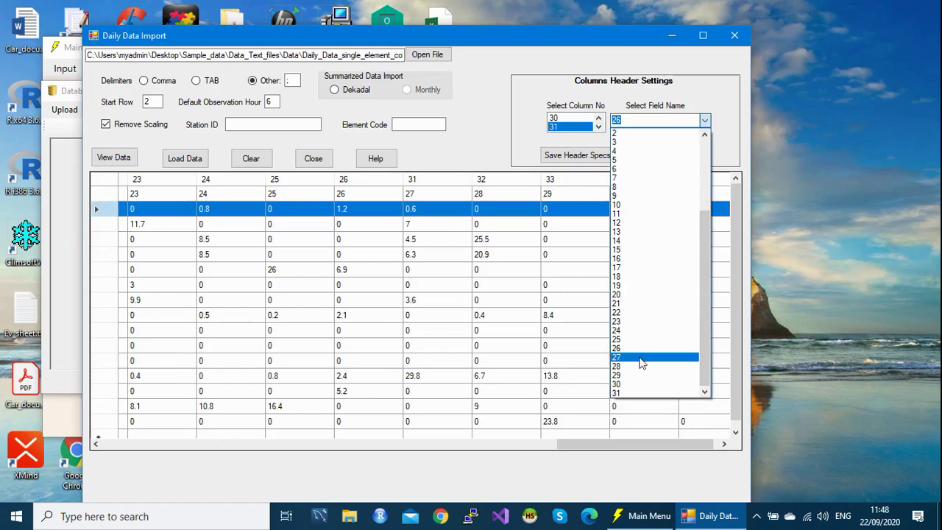
{"action": "left_click", "coordinate": [638, 358]}
Step: Map file columns 32, 33 and 34 to fields 28, 29 and 30
{"action": "left_click", "coordinate": [598, 127]}
{"action": "left_click", "coordinate": [587, 127]}
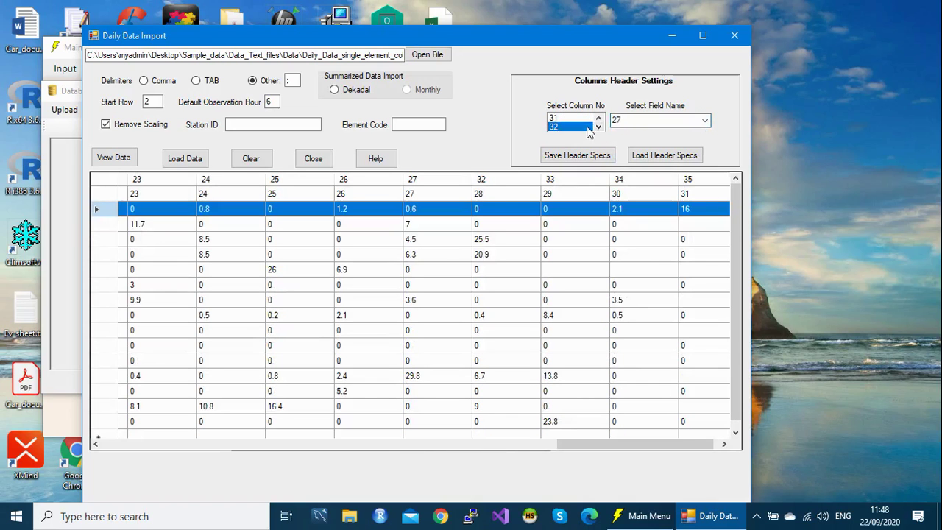
{"action": "left_click", "coordinate": [706, 121]}
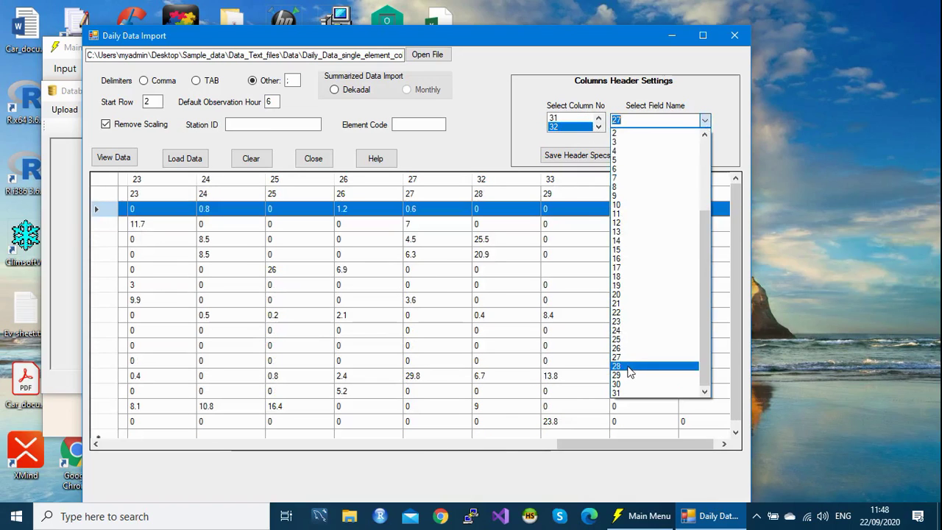
{"action": "left_click", "coordinate": [628, 367]}
{"action": "left_click", "coordinate": [598, 126]}
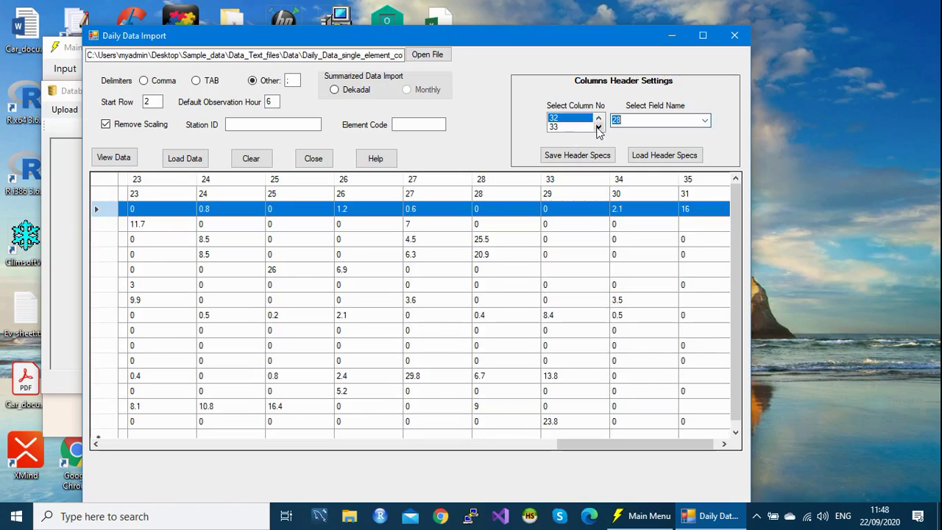
{"action": "left_click", "coordinate": [588, 127]}
{"action": "left_click", "coordinate": [706, 121]}
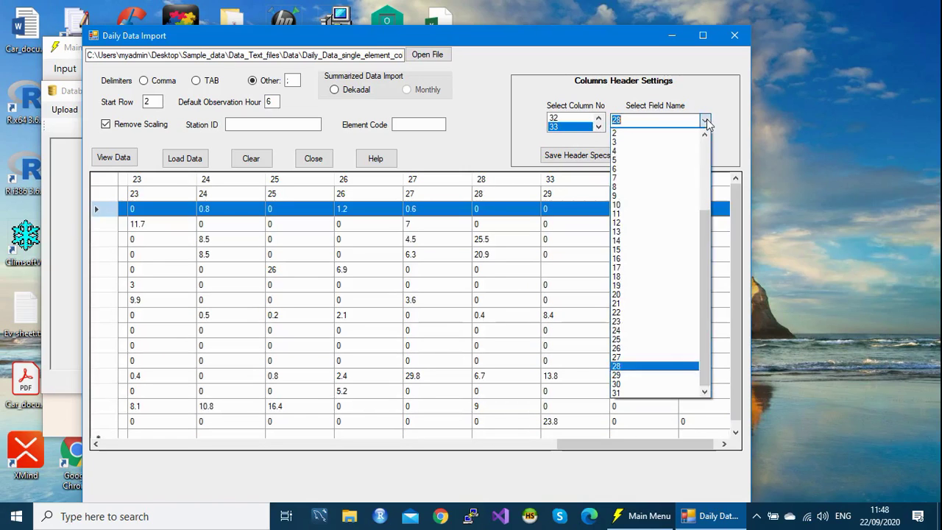
{"action": "left_click", "coordinate": [636, 375]}
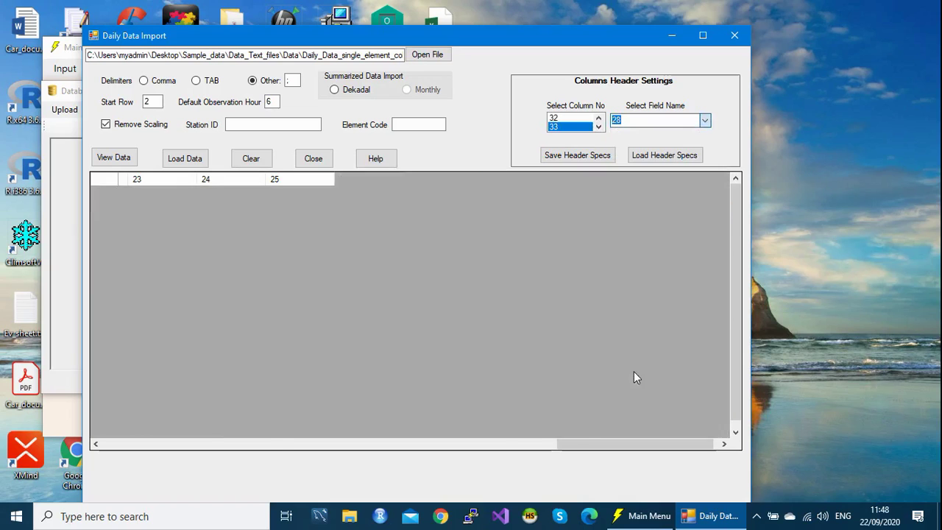
{"action": "left_click", "coordinate": [598, 127]}
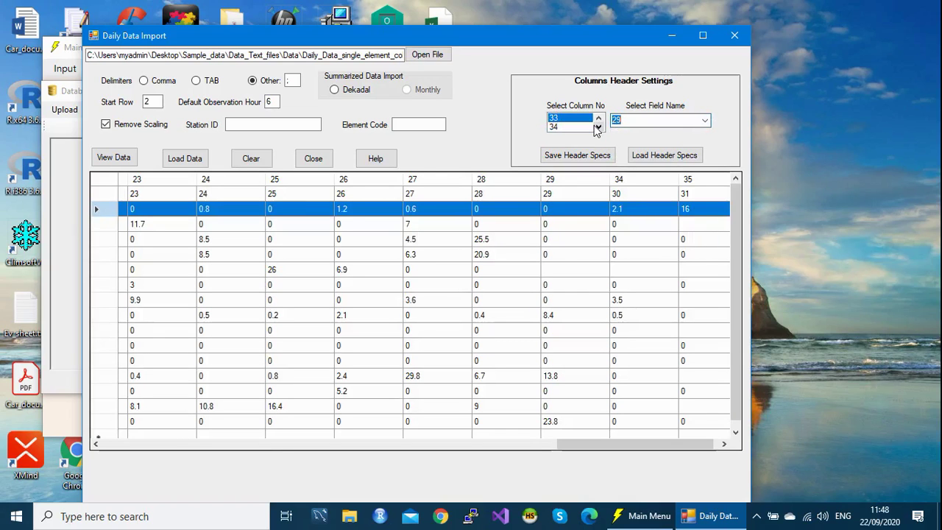
{"action": "left_click", "coordinate": [565, 130]}
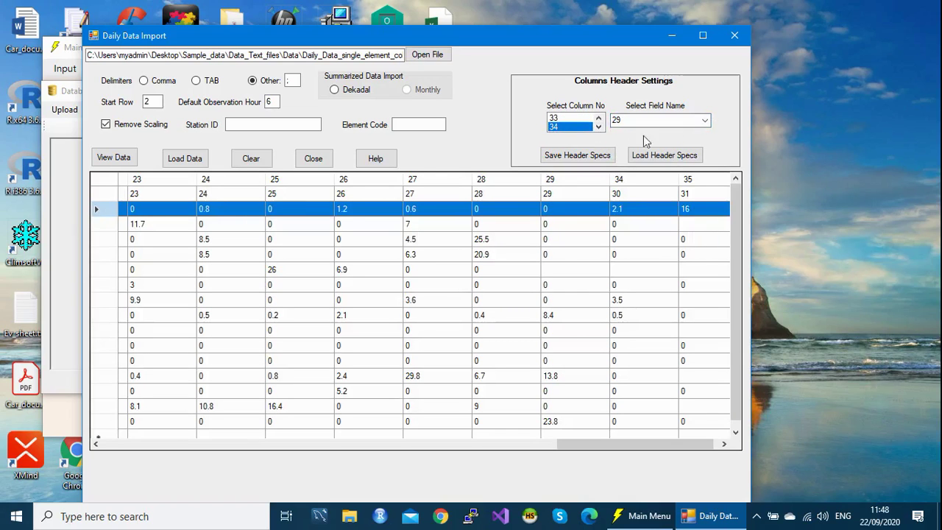
{"action": "left_click", "coordinate": [705, 121]}
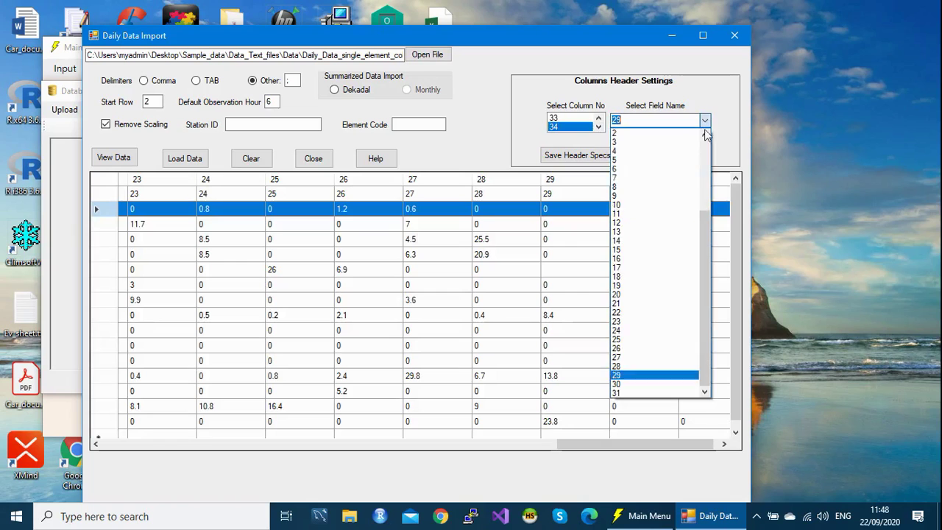
{"action": "left_click", "coordinate": [640, 384]}
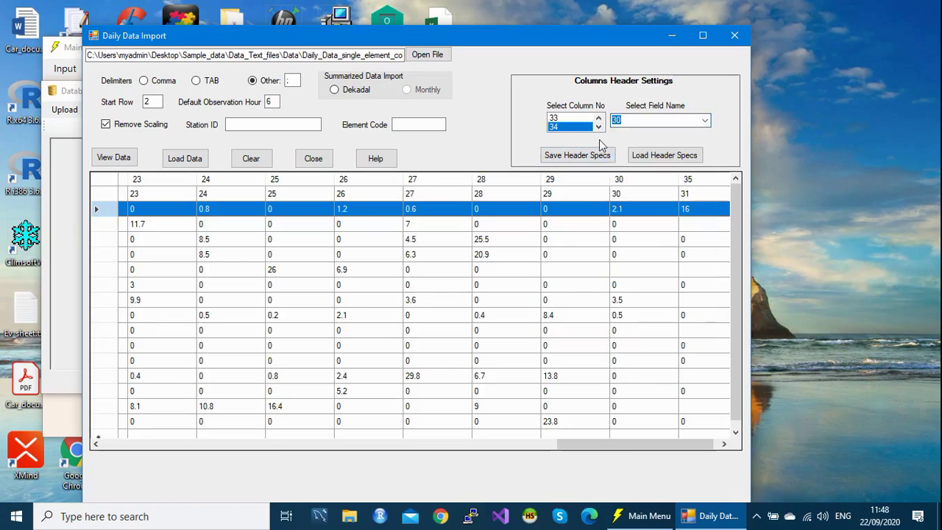
Step: Assign file column 35 to field 31, then scroll the grid back to the first columns
{"action": "left_click_drag", "start_coordinate": [656, 451], "coordinate": [683, 449]}
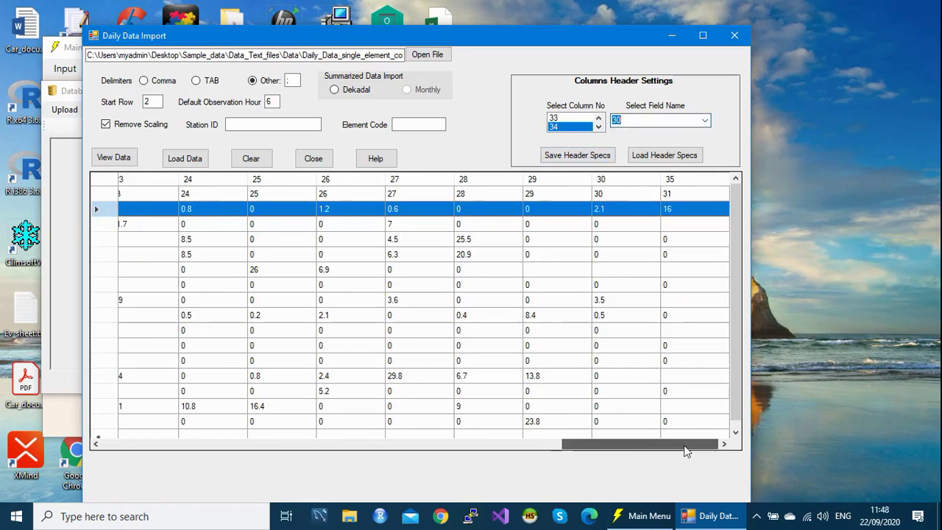
{"action": "left_click", "coordinate": [598, 126]}
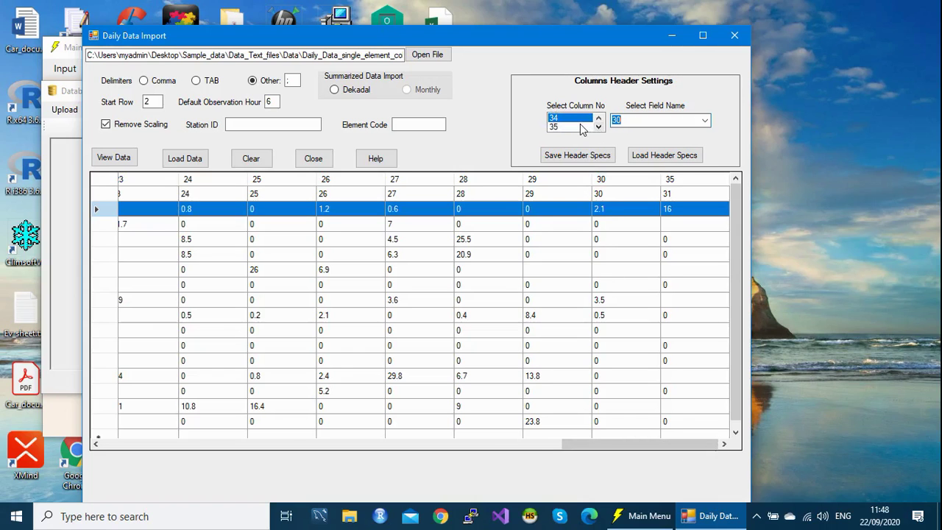
{"action": "left_click", "coordinate": [581, 128]}
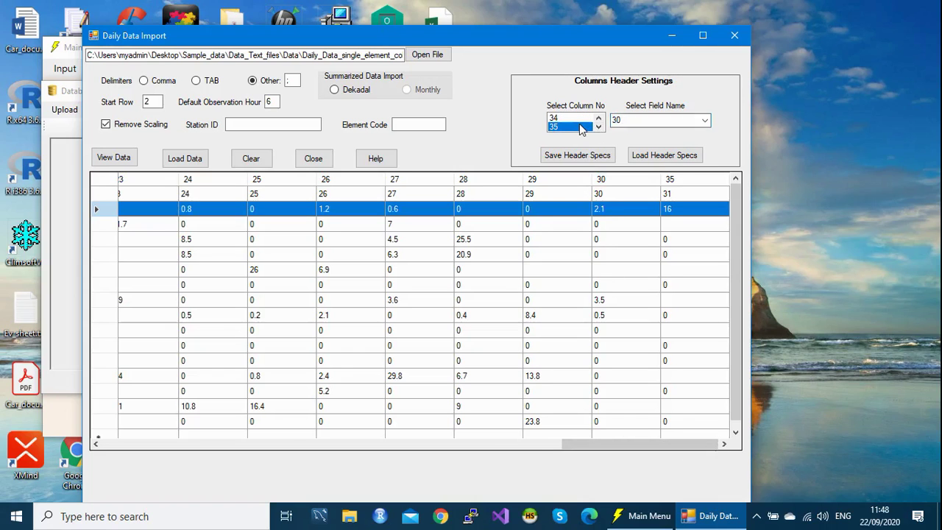
{"action": "left_click", "coordinate": [706, 120]}
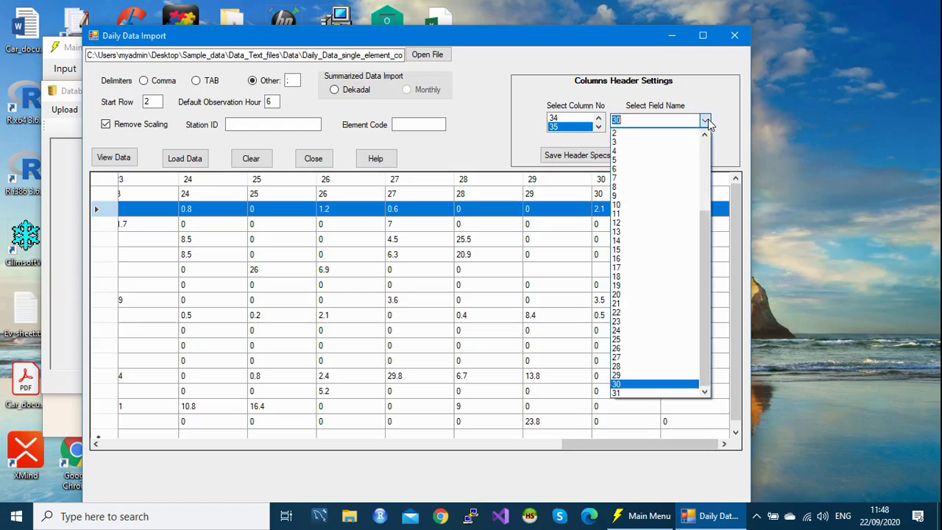
{"action": "left_click", "coordinate": [631, 394]}
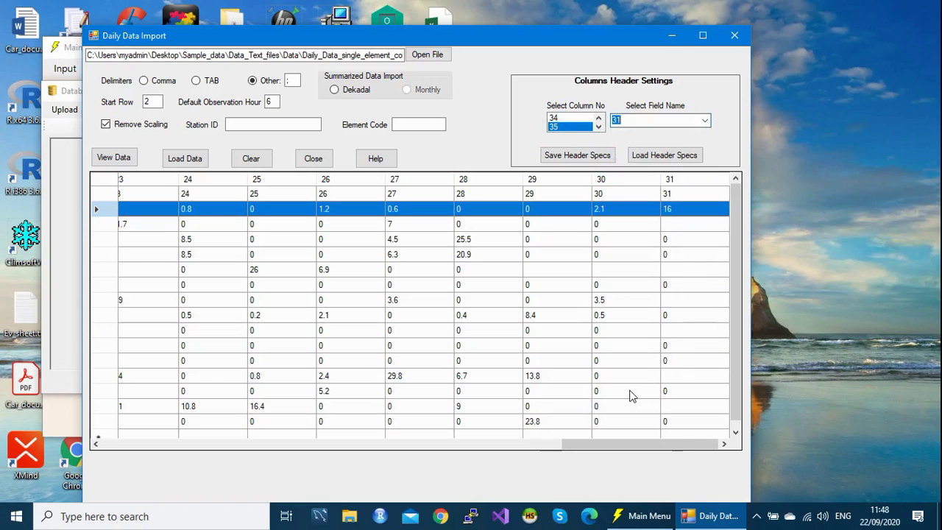
{"action": "left_click_drag", "start_coordinate": [654, 442], "coordinate": [142, 444]}
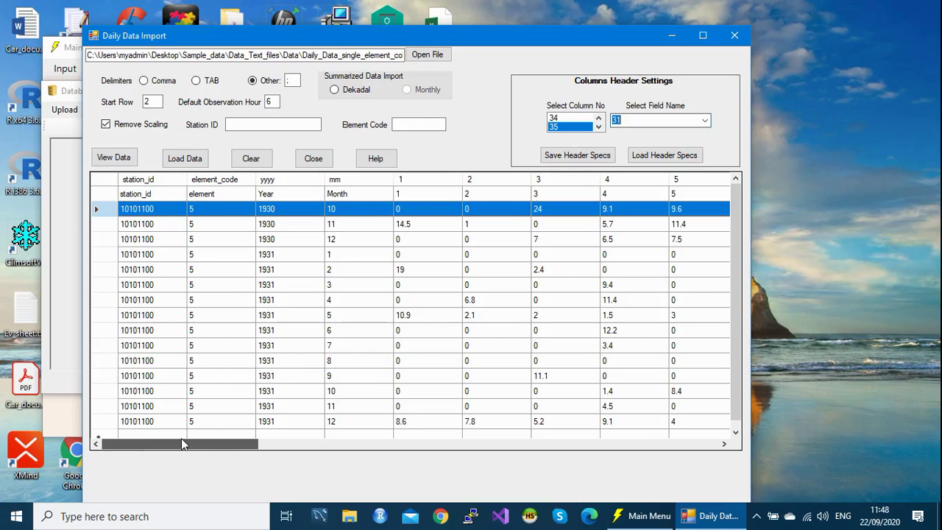
{"action": "left_click_drag", "start_coordinate": [193, 439], "coordinate": [109, 440]}
{"action": "mouse_move", "coordinate": [125, 451]}
{"action": "left_mouse_down"}
{"action": "mouse_move", "coordinate": [139, 449]}
{"action": "mouse_move", "coordinate": [108, 451]}
{"action": "left_mouse_up"}
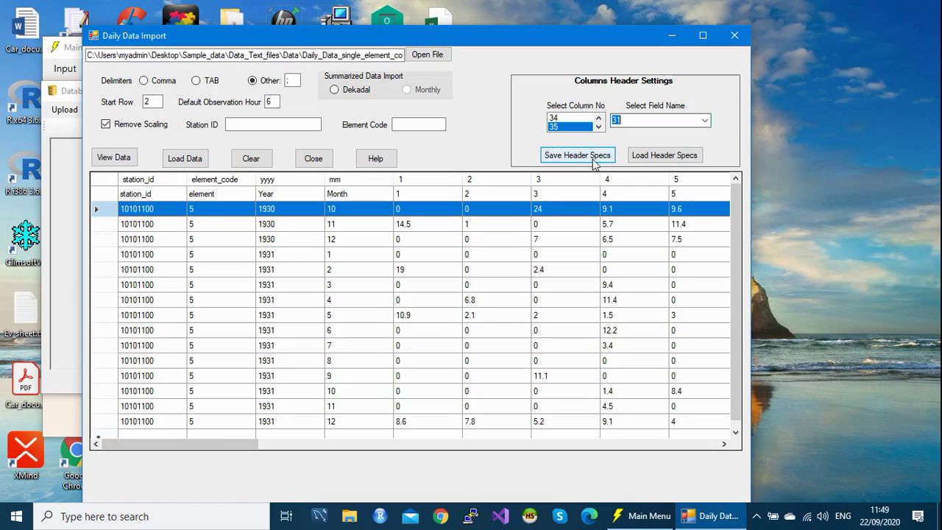
Step: Save the header specs as the schema file Daily_many_col_header.sch
{"action": "left_click", "coordinate": [594, 162]}
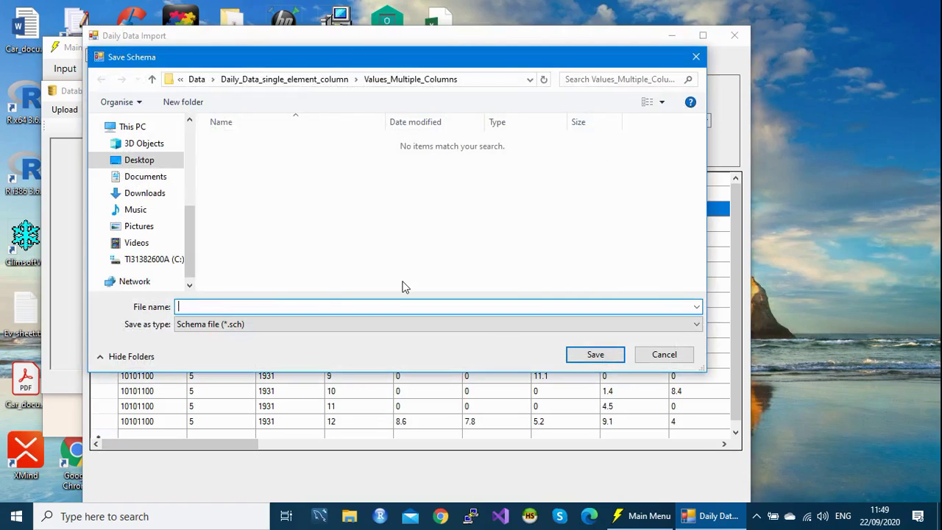
{"action": "type", "text": "da"}
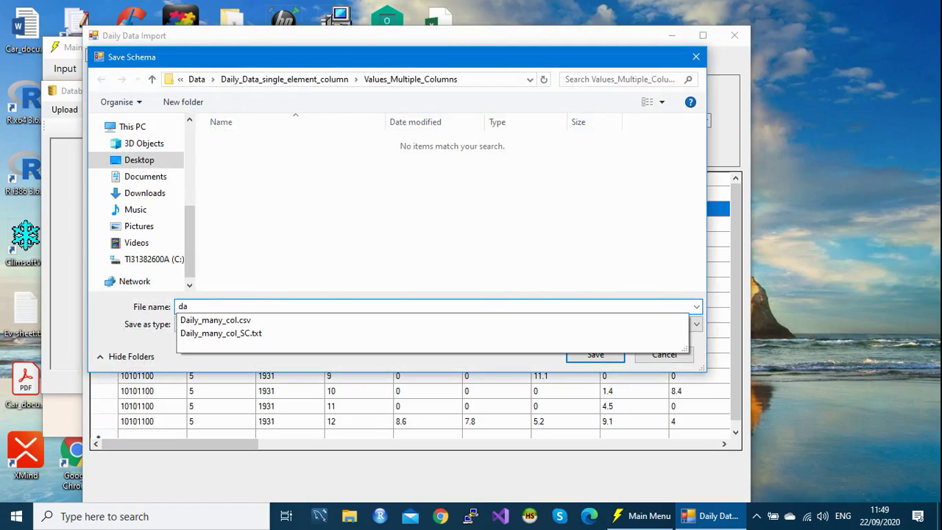
{"action": "left_click", "coordinate": [221, 333]}
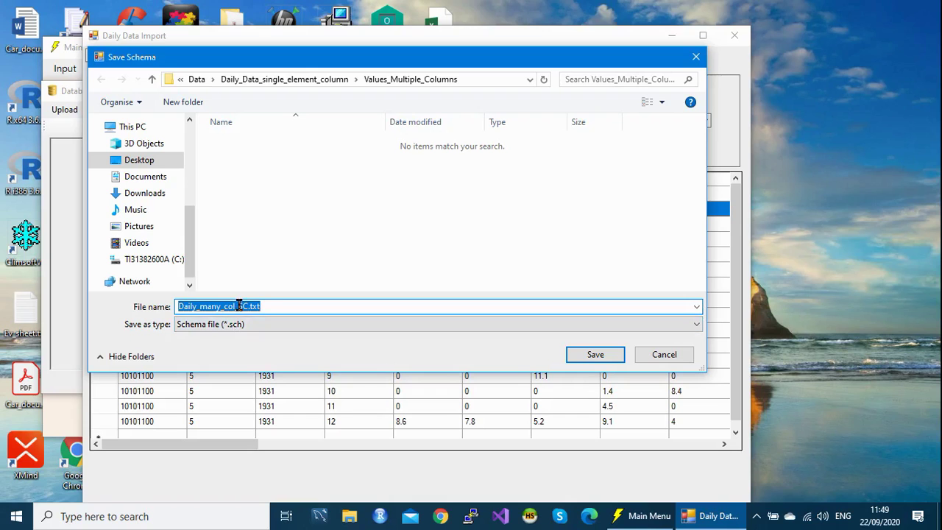
{"action": "left_click", "coordinate": [239, 305]}
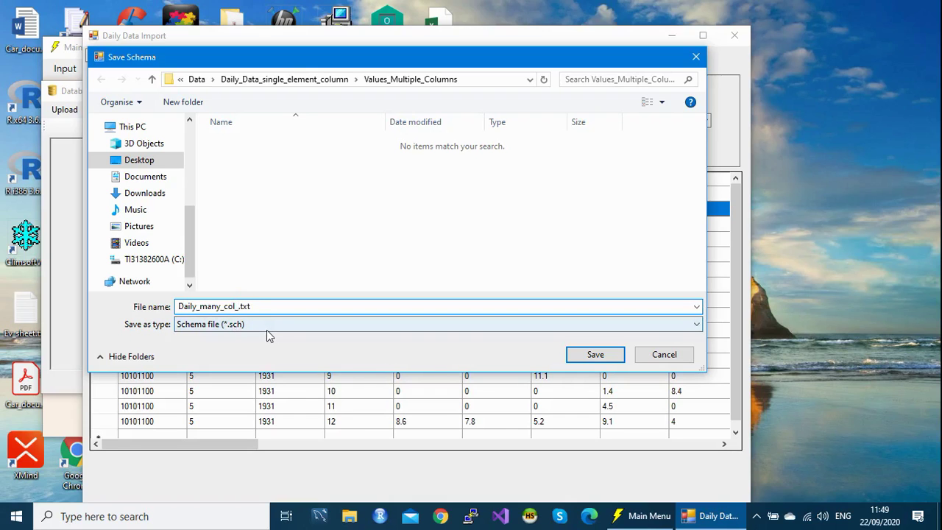
{"action": "type", "text": "header"}
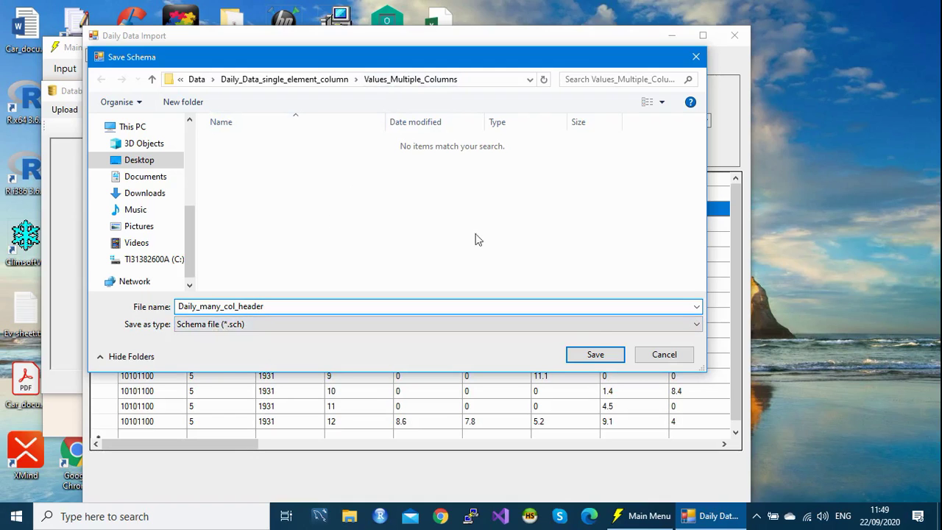
{"action": "left_click", "coordinate": [598, 356]}
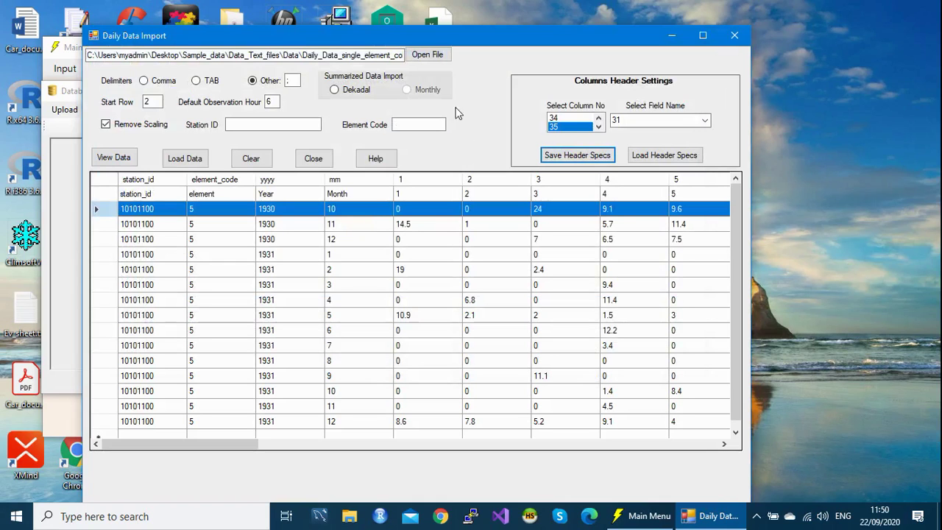
Step: Close the current import windows and start a new External Data > Text Files > Daily import
{"action": "left_click", "coordinate": [735, 36]}
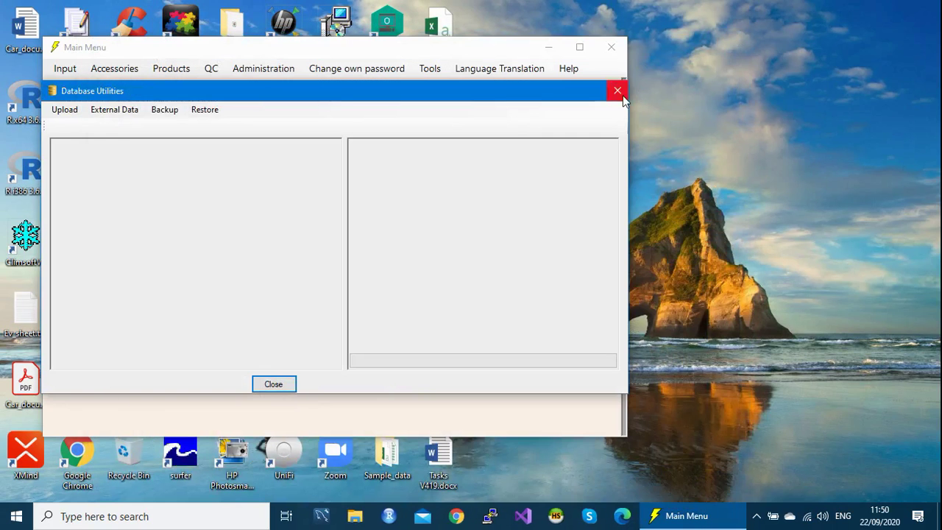
{"action": "left_click", "coordinate": [622, 95]}
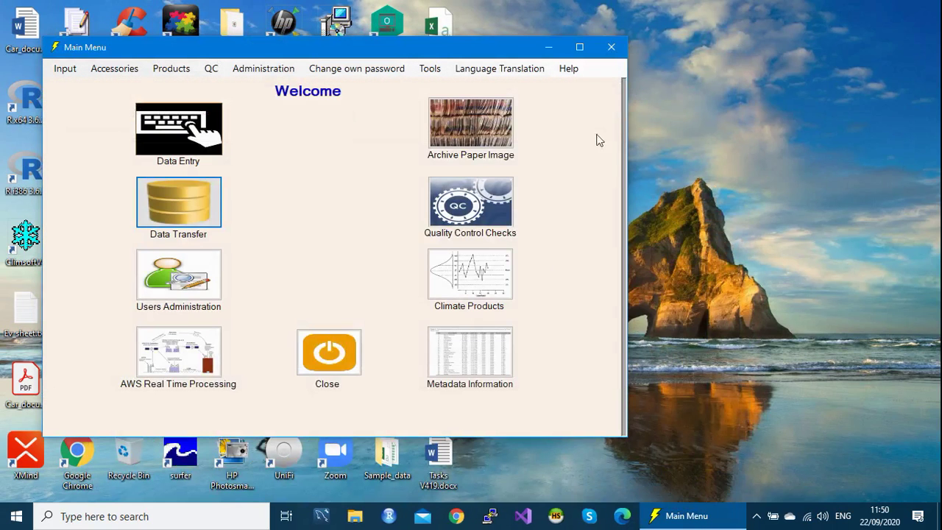
{"action": "left_click", "coordinate": [166, 213]}
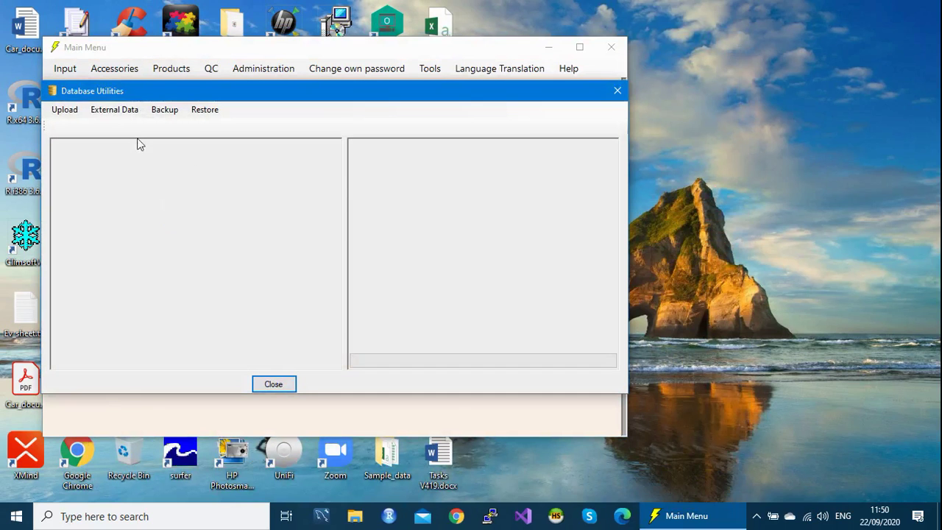
{"action": "left_click", "coordinate": [124, 112]}
{"action": "mouse_move", "coordinate": [136, 170]}
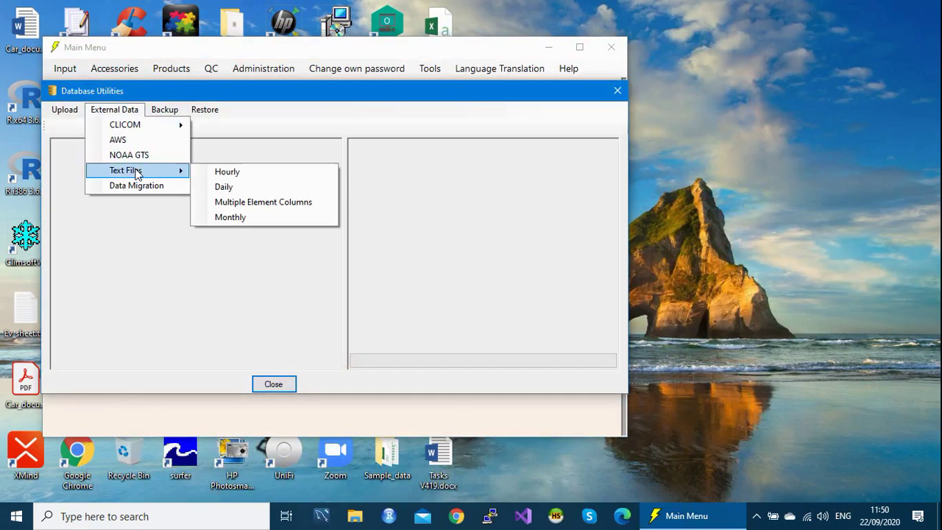
{"action": "left_click", "coordinate": [239, 187]}
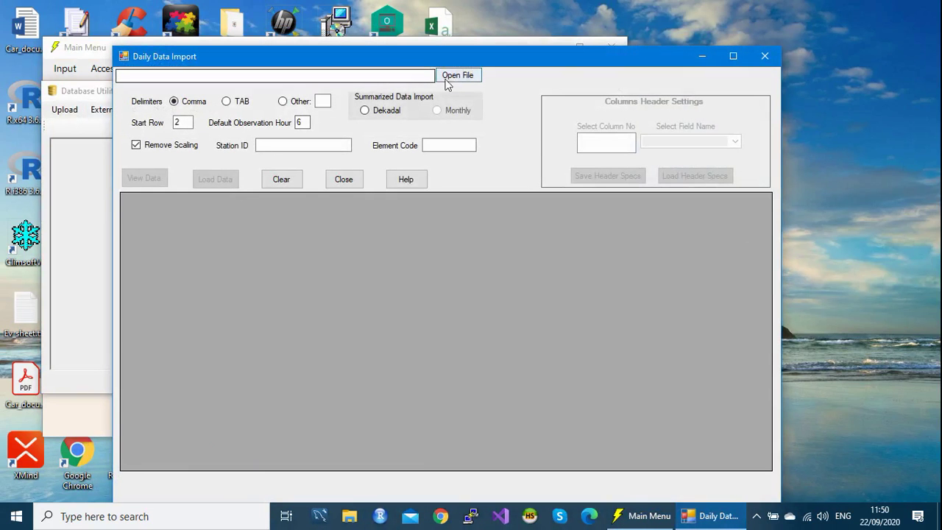
Step: Select Daily_many_col.csv from the Values_Multiple_Columns folder as the import file
{"action": "left_click", "coordinate": [448, 75]}
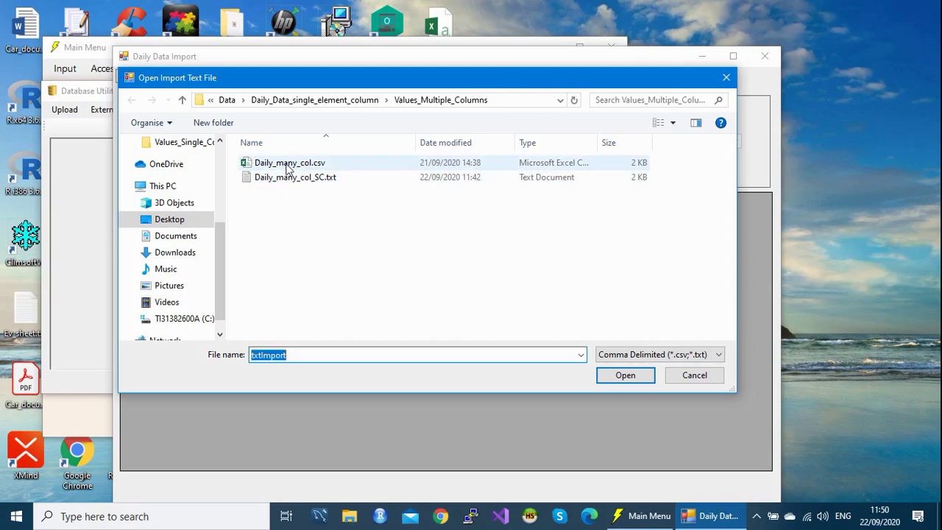
{"action": "left_click", "coordinate": [288, 166]}
{"action": "left_click", "coordinate": [622, 378]}
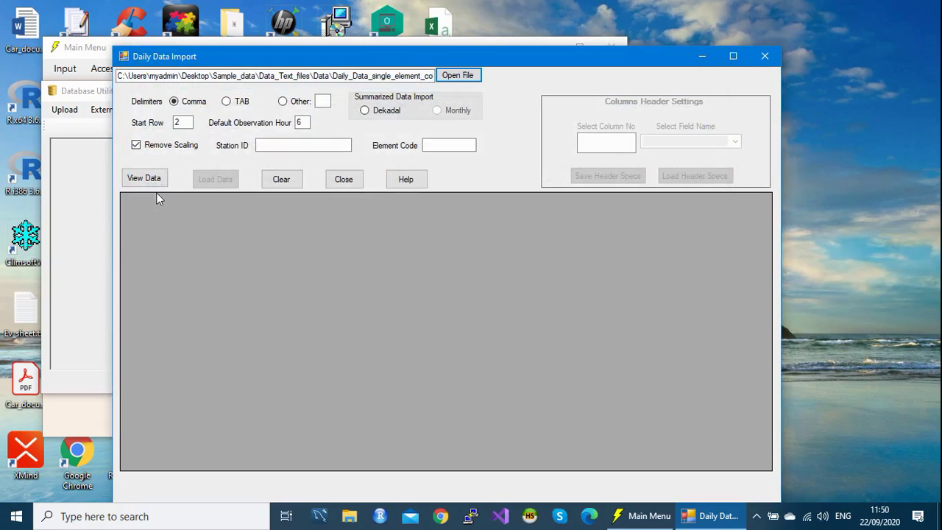
Step: Preview Daily_many_col.csv and scroll through its station_id, element, Year, Month and day columns
{"action": "left_click", "coordinate": [147, 186]}
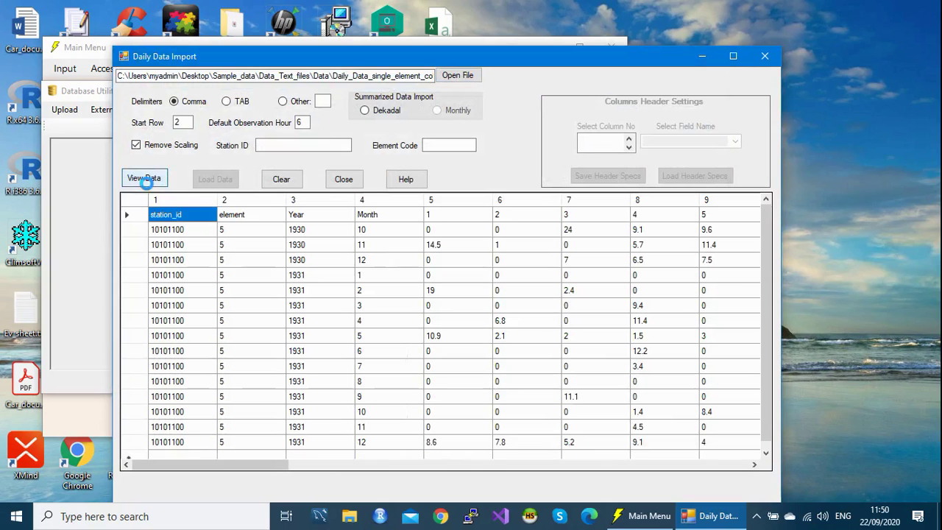
{"action": "left_click_drag", "start_coordinate": [255, 474], "coordinate": [191, 462]}
{"action": "left_click_drag", "start_coordinate": [767, 341], "coordinate": [773, 209]}
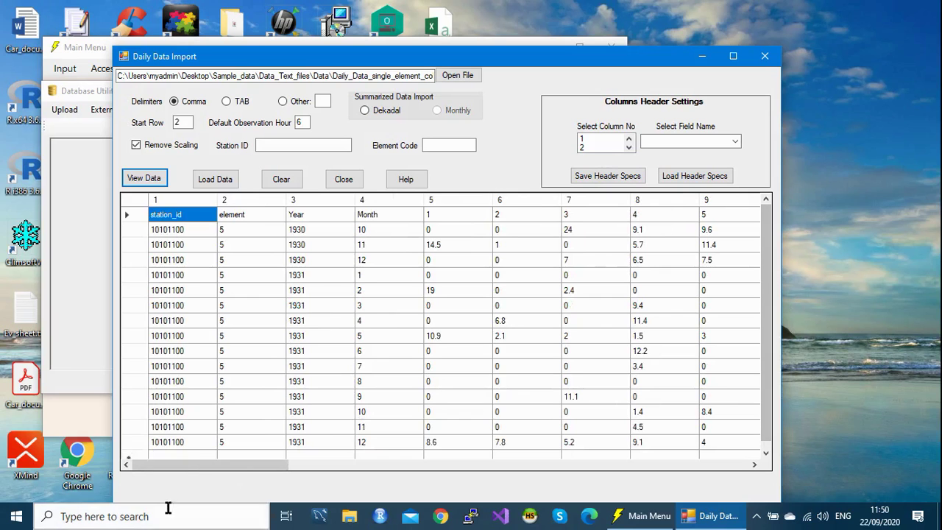
{"action": "left_click_drag", "start_coordinate": [183, 464], "coordinate": [81, 499]}
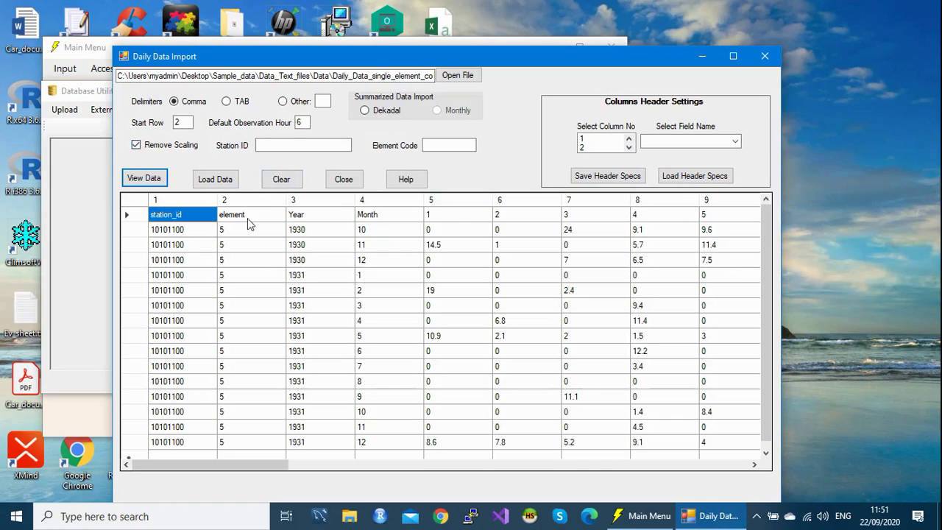
Step: Load the Daily_many_col_header.sch schema and check the mapped station_id, element_code, yyyy, mm headers
{"action": "left_click", "coordinate": [704, 182]}
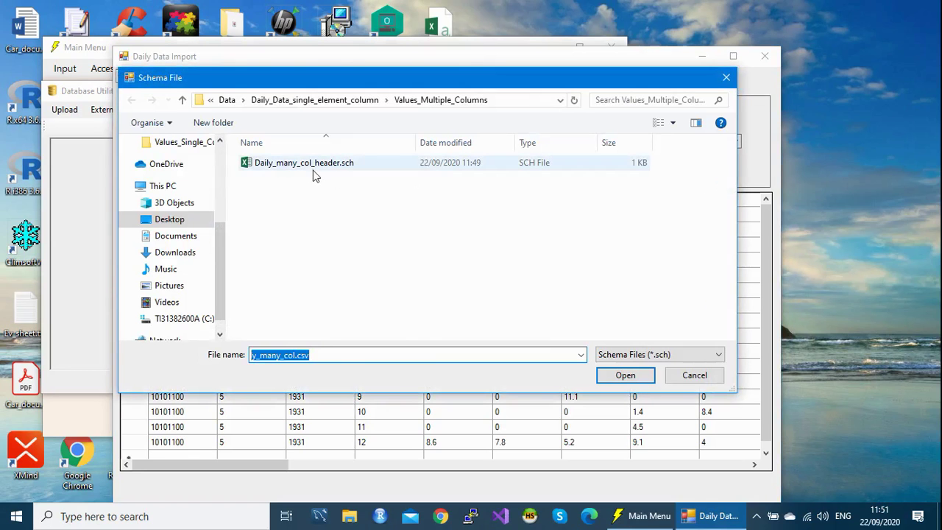
{"action": "left_click", "coordinate": [310, 167]}
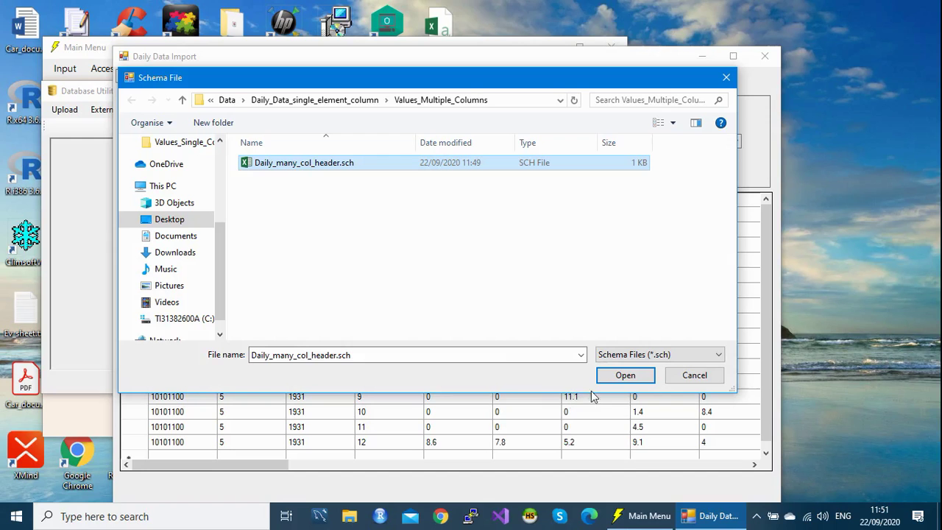
{"action": "left_click", "coordinate": [630, 377]}
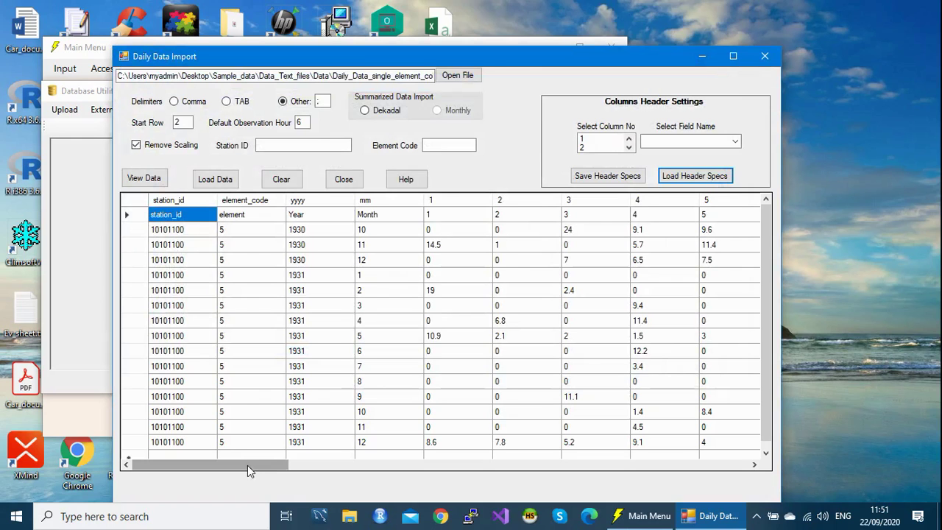
{"action": "left_click_drag", "start_coordinate": [247, 465], "coordinate": [769, 492]}
{"action": "left_click_drag", "start_coordinate": [617, 465], "coordinate": [157, 471]}
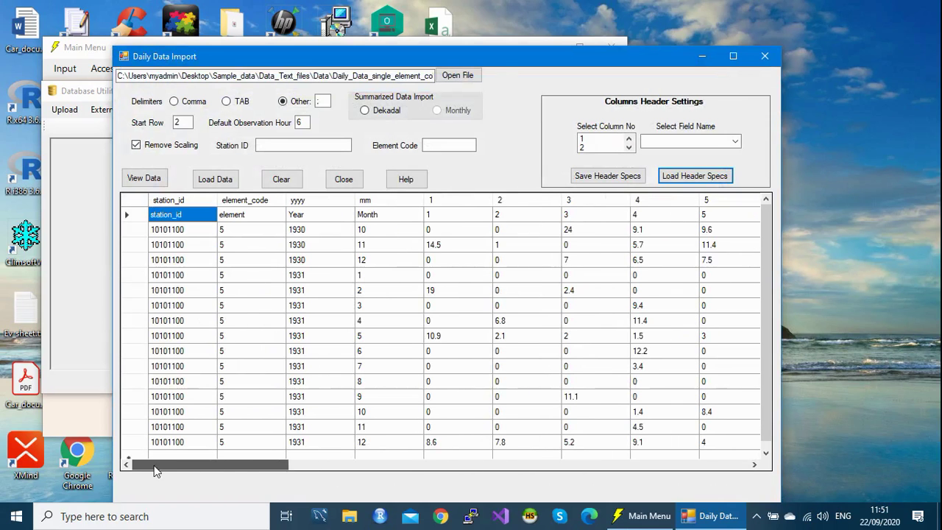
{"action": "left_click_drag", "start_coordinate": [769, 307], "coordinate": [772, 288]}
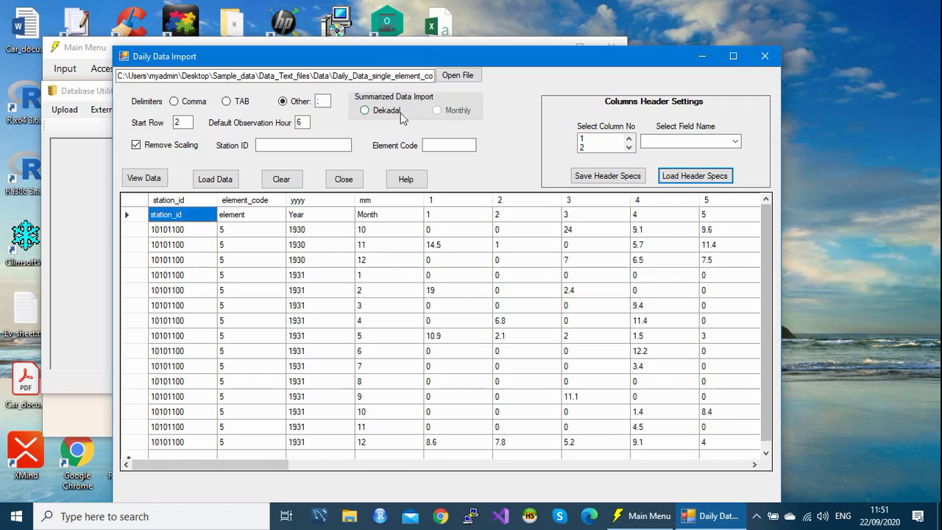
{"action": "left_click_drag", "start_coordinate": [416, 54], "coordinate": [422, 34]}
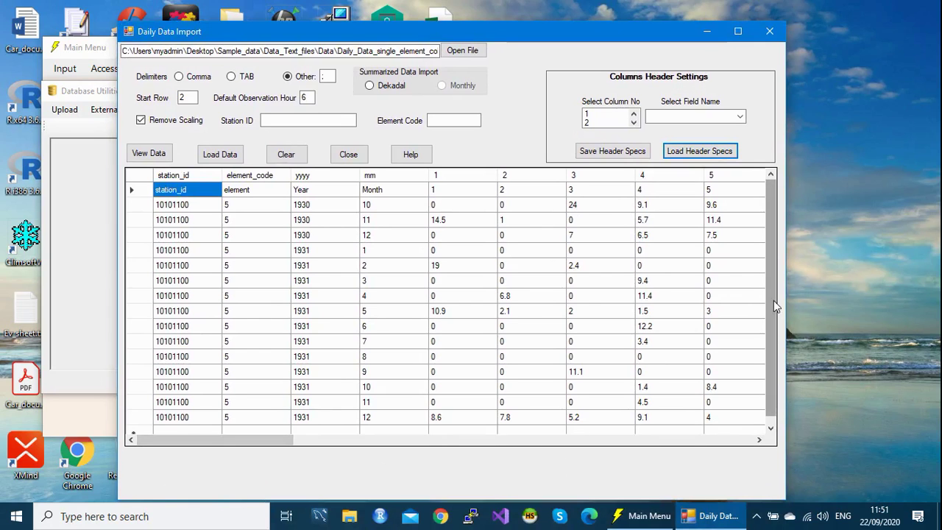
Step: Check the station id and element code 5 in the rows, then run Load Data to completion
{"action": "scroll", "coordinate": [773, 301], "scroll_direction": "down", "scroll_amount": 1}
{"action": "scroll", "coordinate": [773, 295], "scroll_direction": "up", "scroll_amount": 1}
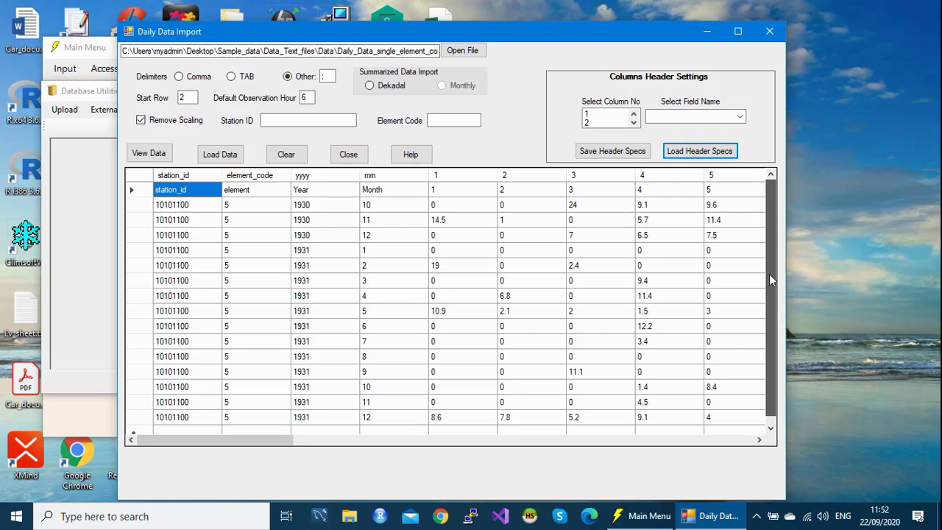
{"action": "scroll", "coordinate": [776, 295], "scroll_direction": "down", "scroll_amount": 1}
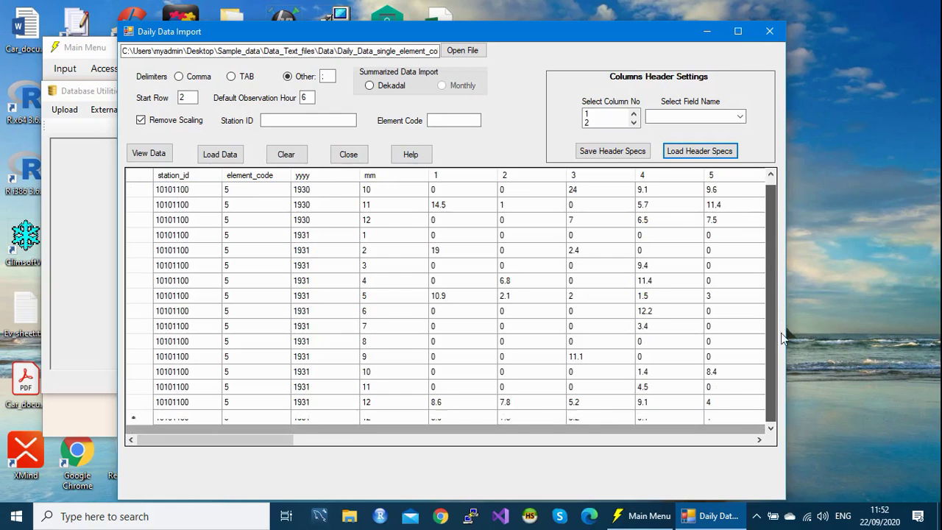
{"action": "scroll", "coordinate": [779, 294], "scroll_direction": "up", "scroll_amount": 1}
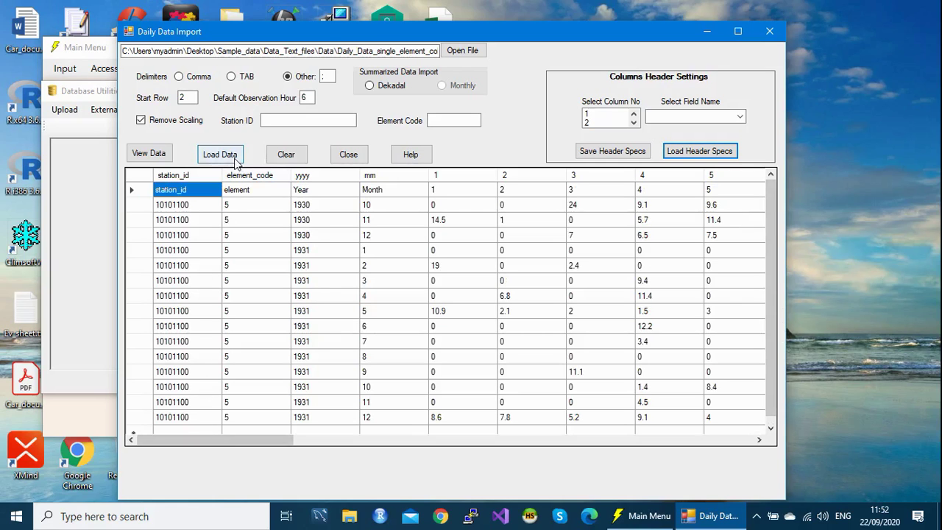
{"action": "left_click", "coordinate": [186, 210]}
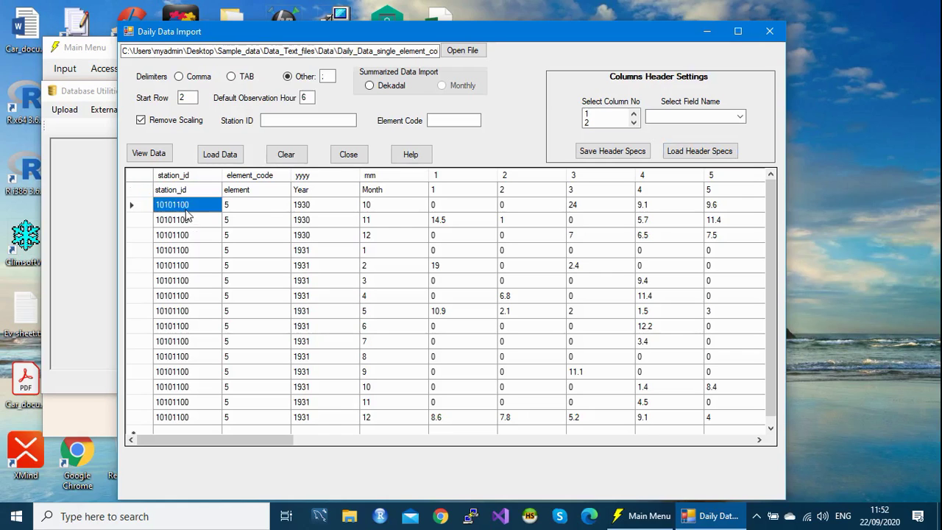
{"action": "left_click", "coordinate": [252, 211]}
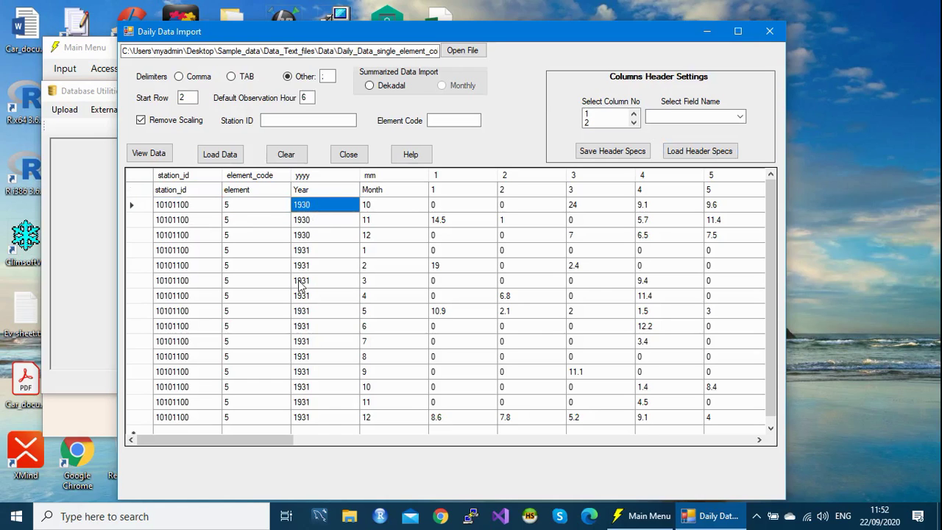
{"action": "left_click", "coordinate": [234, 161]}
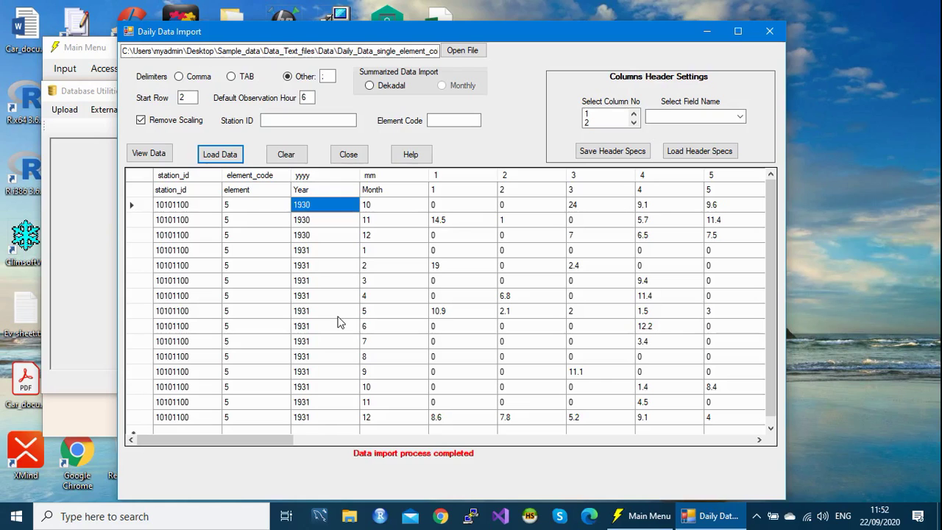
Step: Close the import windows and open Administration > Update Observations
{"action": "left_click", "coordinate": [769, 27]}
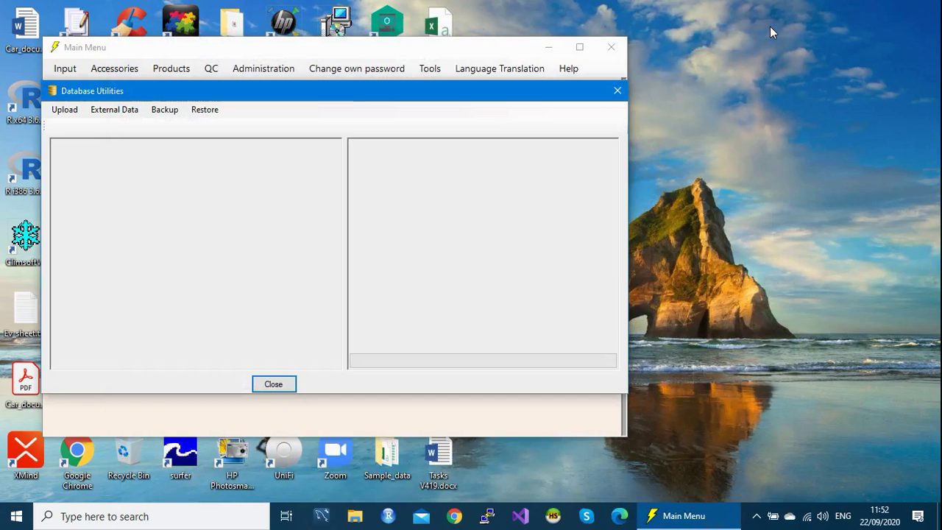
{"action": "left_click", "coordinate": [617, 91]}
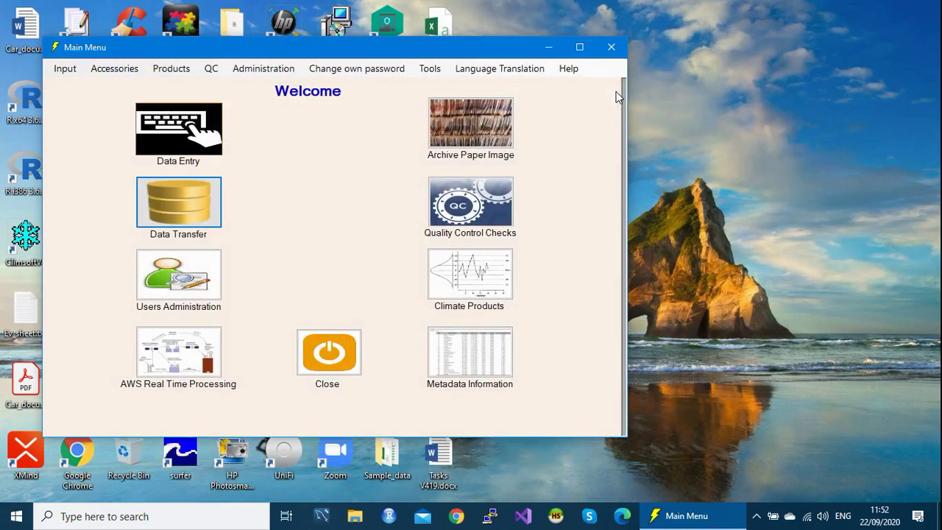
{"action": "left_click", "coordinate": [269, 77]}
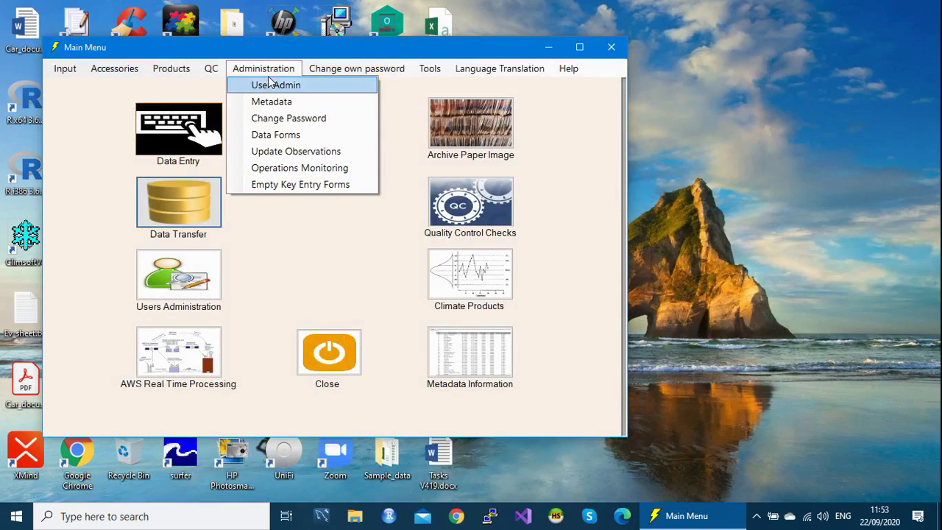
{"action": "left_click", "coordinate": [292, 152]}
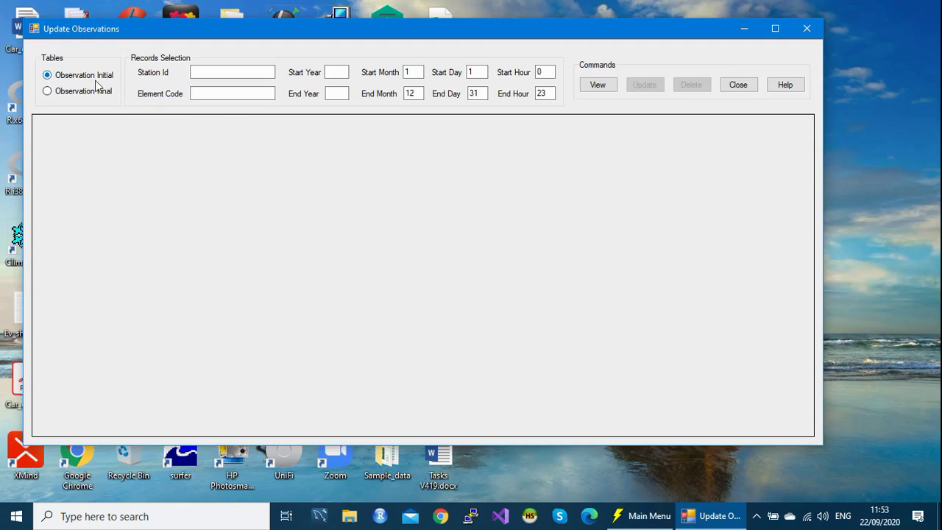
Step: List observations for station 10101100, element 5, years 1930–1931, showing 457 records
{"action": "left_click", "coordinate": [210, 69]}
{"action": "type", "text": "10"}
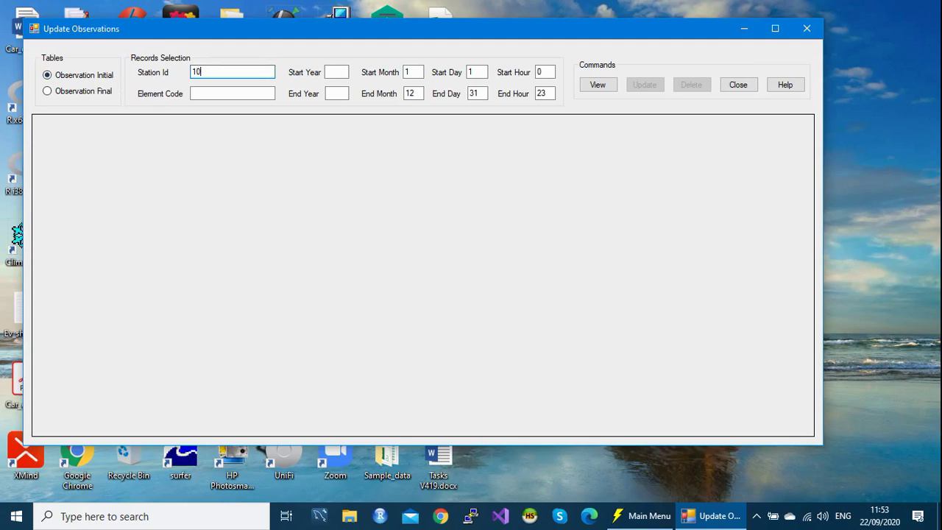
{"action": "type", "text": "101100"}
{"action": "left_click", "coordinate": [229, 92]}
{"action": "type", "text": "5"}
{"action": "left_click", "coordinate": [335, 73]}
{"action": "type", "text": "1930"}
{"action": "left_click", "coordinate": [333, 92]}
{"action": "type", "text": "1931"}
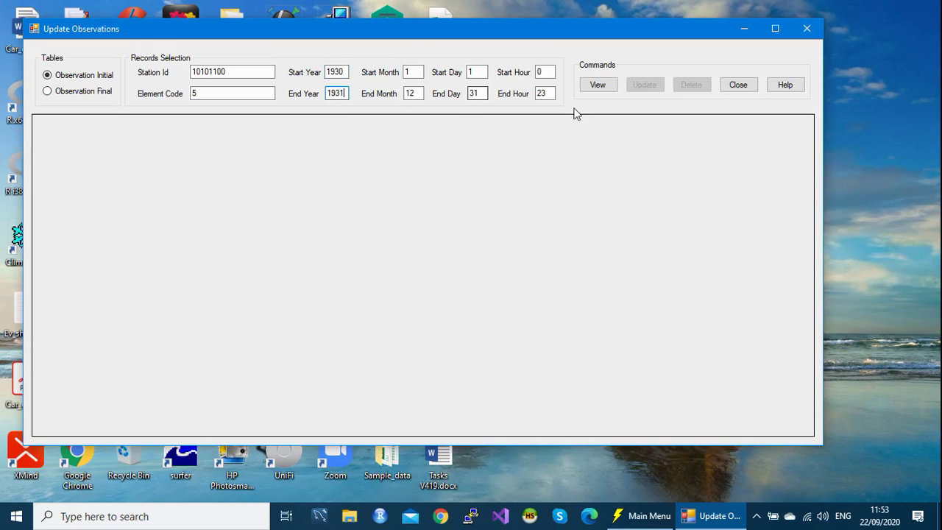
{"action": "left_click", "coordinate": [602, 87]}
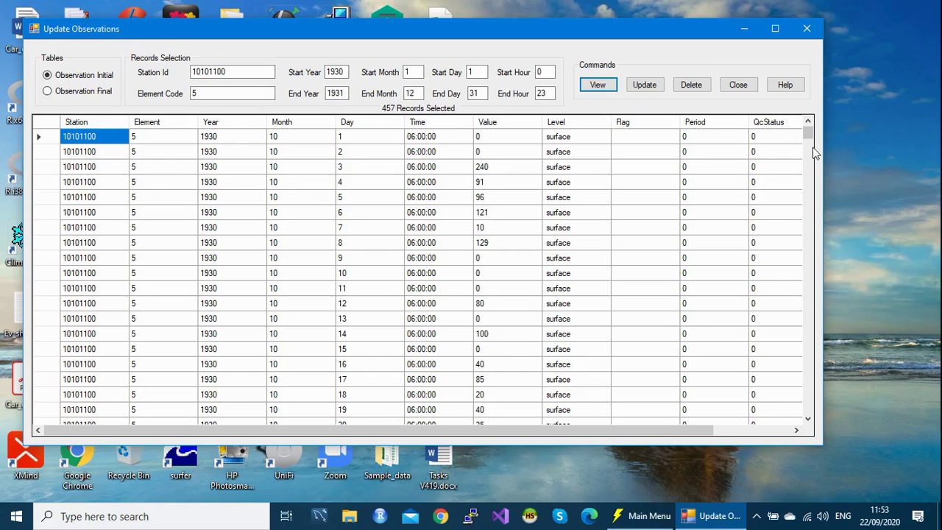
{"action": "left_click_drag", "start_coordinate": [806, 133], "coordinate": [809, 156]}
{"action": "left_click_drag", "start_coordinate": [801, 313], "coordinate": [819, 422]}
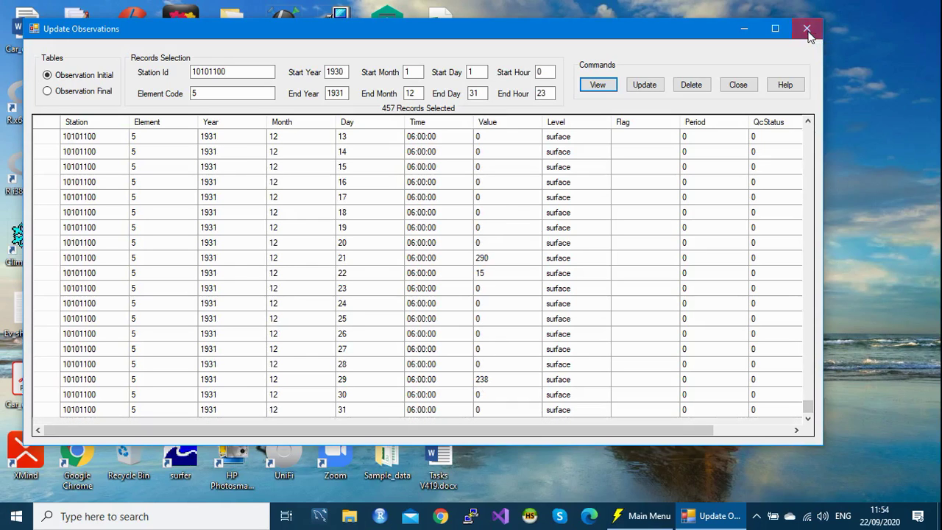
Step: Close Climsoft, launch HeidiSQL and connect to the MARIADB session
{"action": "left_click", "coordinate": [807, 33]}
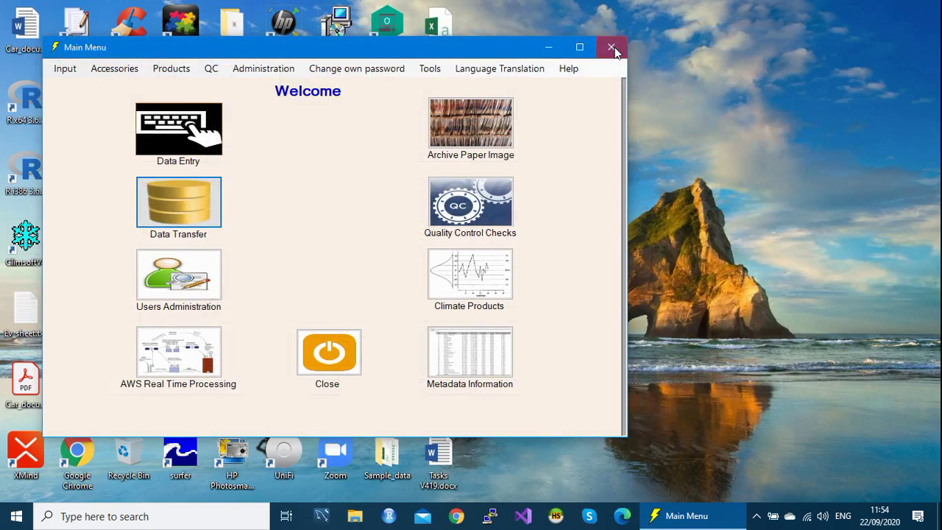
{"action": "left_click", "coordinate": [612, 47]}
{"action": "left_click", "coordinate": [557, 516]}
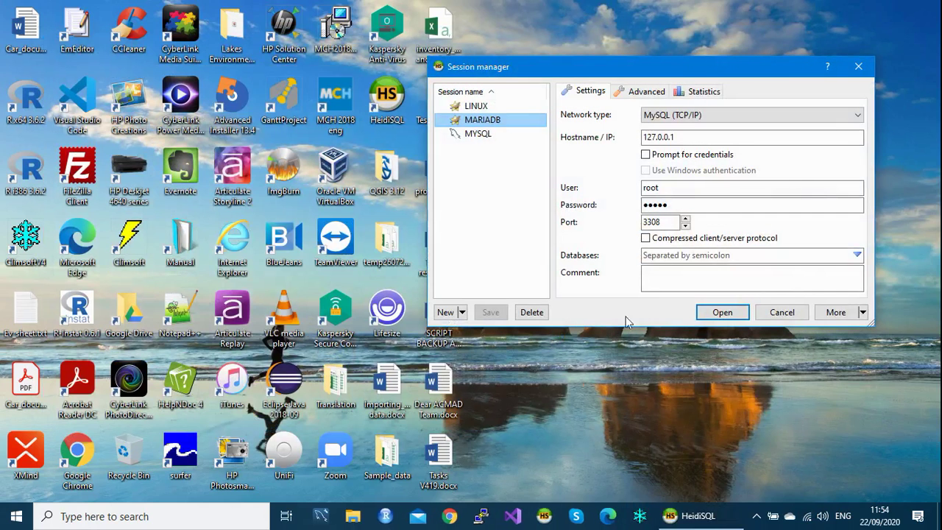
{"action": "left_click", "coordinate": [720, 312]}
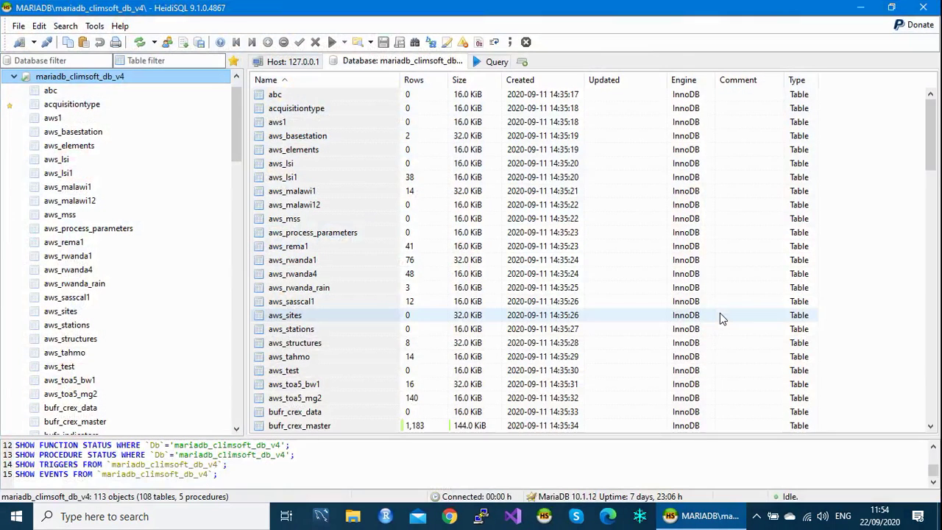
Step: Open the climsoft observationinitial table's Data tab and scroll through the stored rows
{"action": "left_click", "coordinate": [13, 76]}
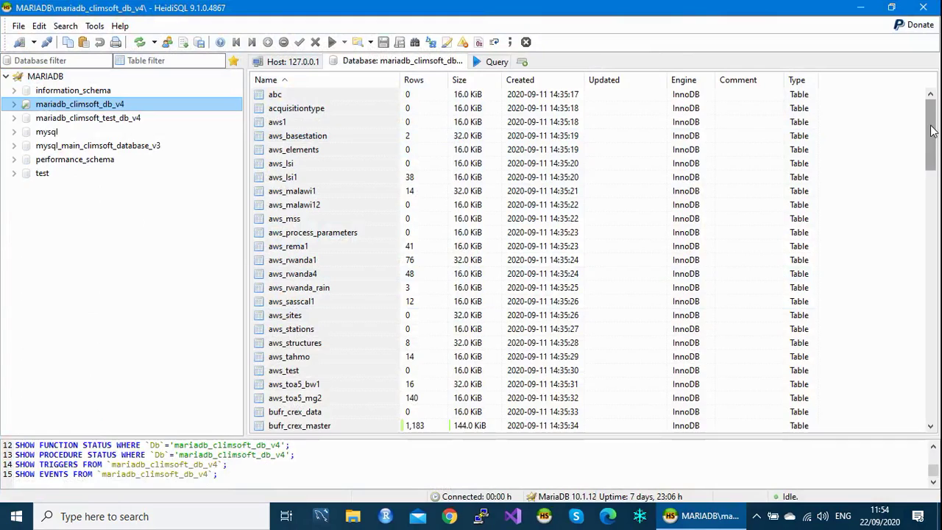
{"action": "left_click_drag", "start_coordinate": [932, 130], "coordinate": [938, 274]}
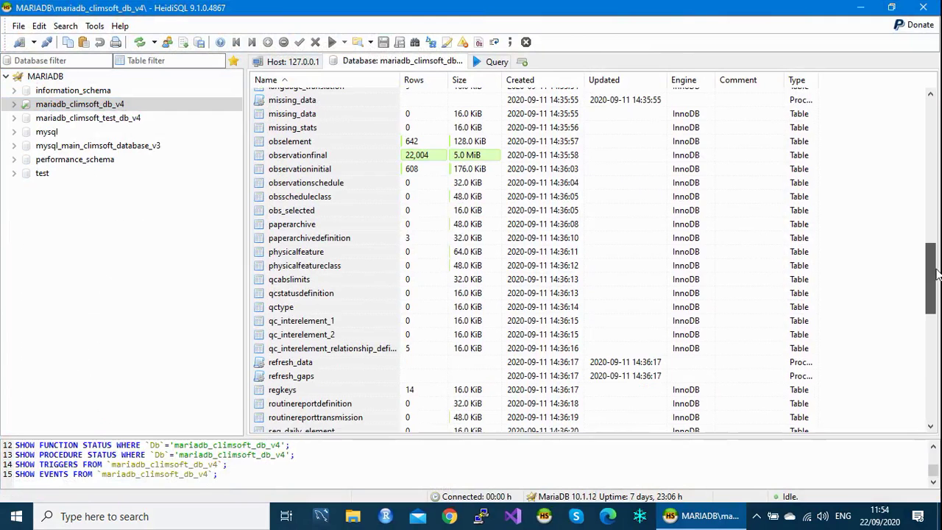
{"action": "left_click", "coordinate": [300, 170]}
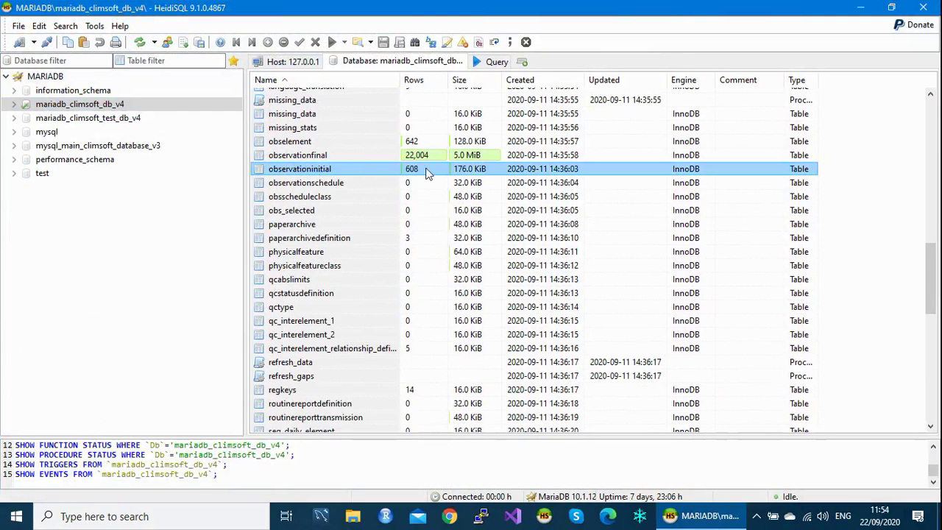
{"action": "left_click", "coordinate": [294, 196]}
{"action": "double_click", "coordinate": [270, 172]}
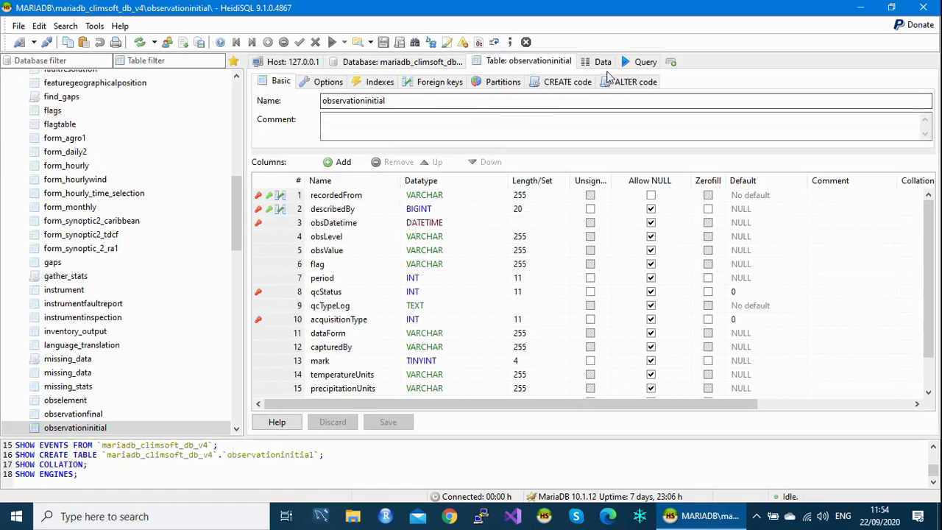
{"action": "left_click", "coordinate": [602, 62]}
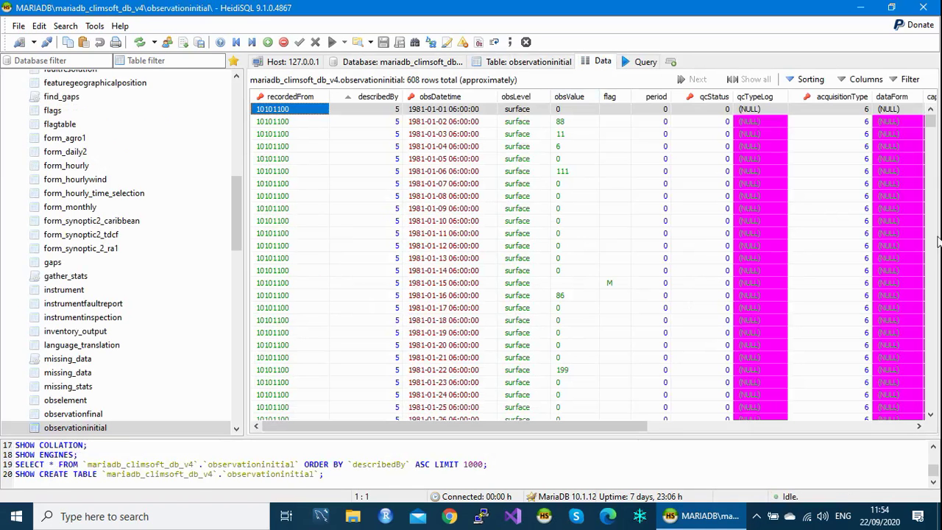
{"action": "left_click_drag", "start_coordinate": [930, 122], "coordinate": [937, 409]}
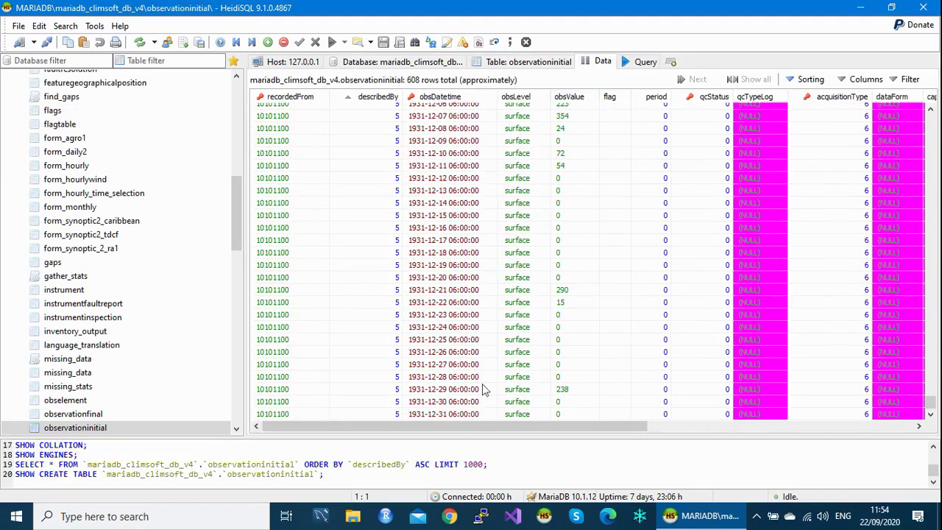
{"action": "left_click_drag", "start_coordinate": [454, 432], "coordinate": [880, 425]}
{"action": "left_click_drag", "start_coordinate": [872, 363], "coordinate": [873, 362]}
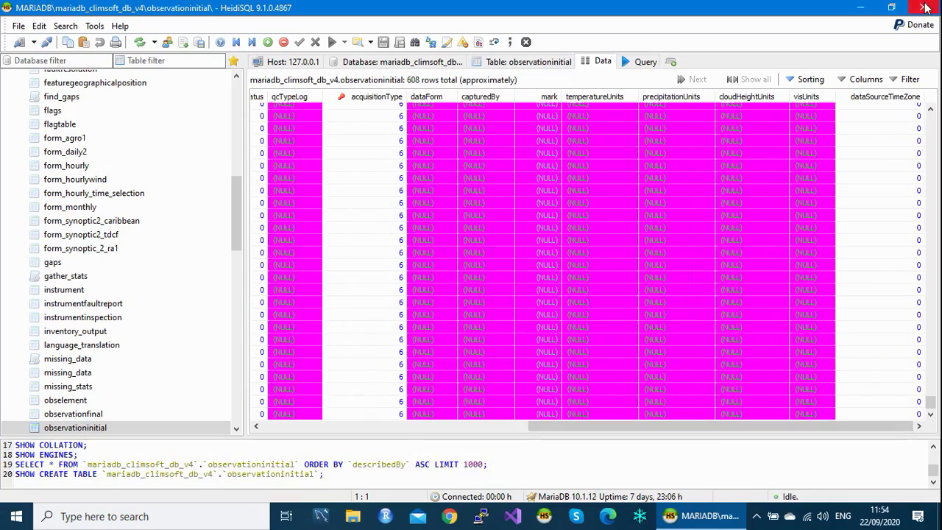
Step: Close HeidiSQL and open Hrly_data_Mult_Element_Col.csv from Sample_data > Data_Text_files > Data > Multiple_Element_Columns
{"action": "left_click", "coordinate": [926, 8]}
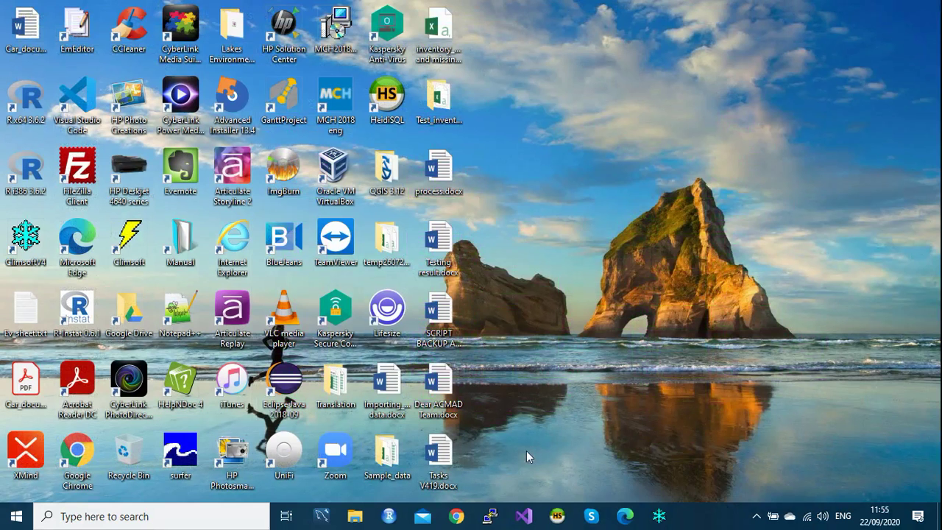
{"action": "double_click", "coordinate": [390, 458]}
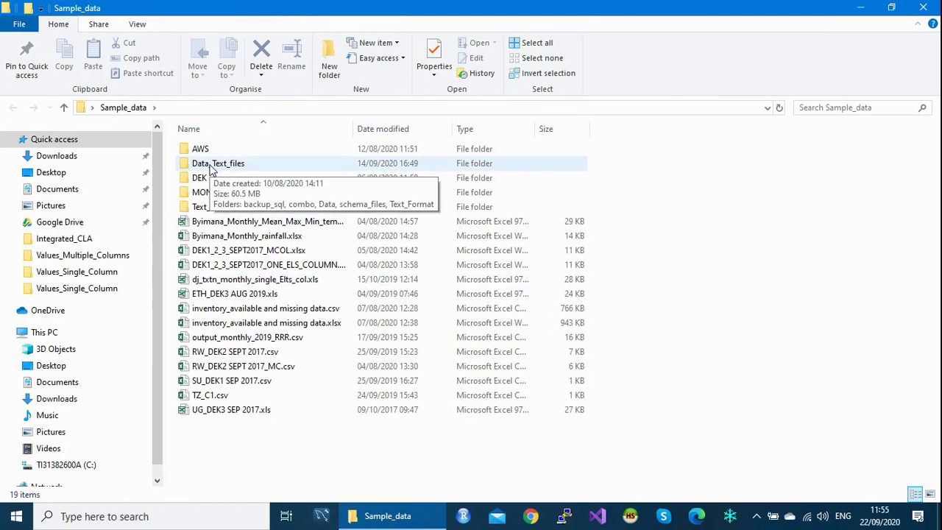
{"action": "double_click", "coordinate": [209, 163]}
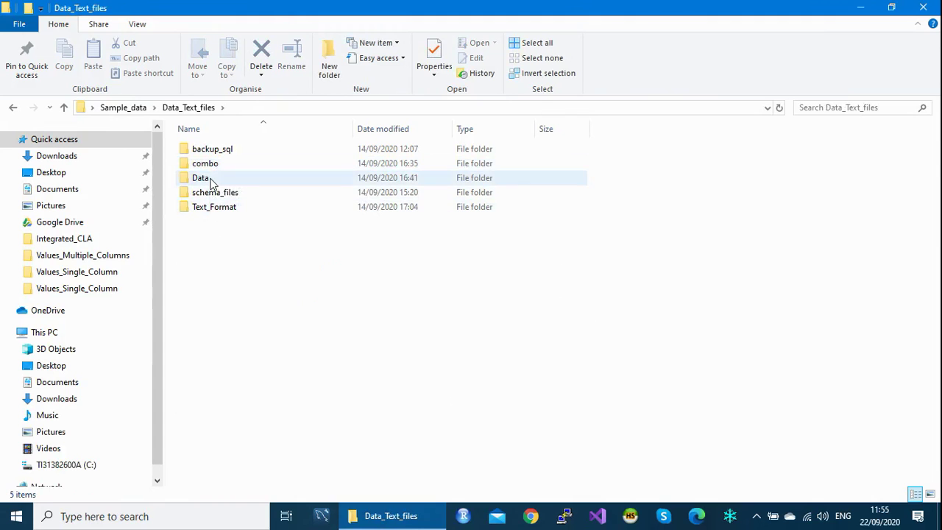
{"action": "double_click", "coordinate": [209, 179]}
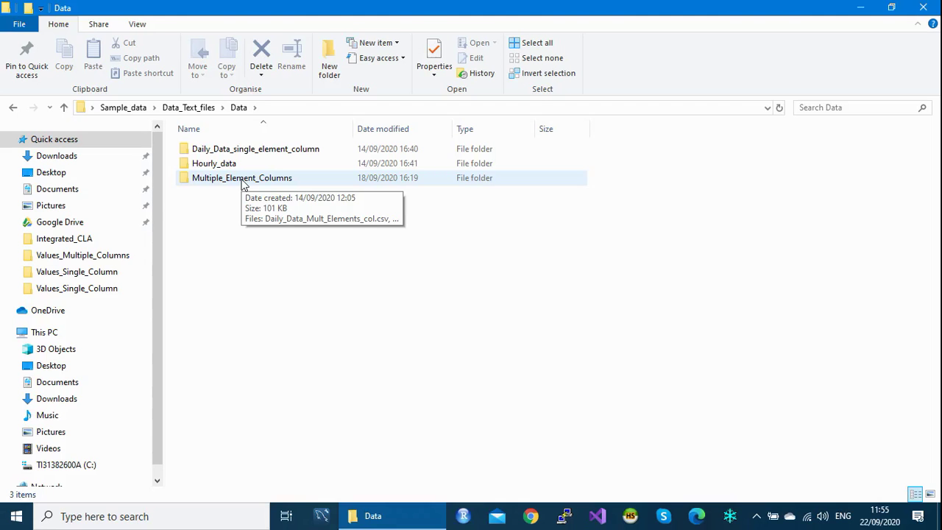
{"action": "double_click", "coordinate": [243, 179]}
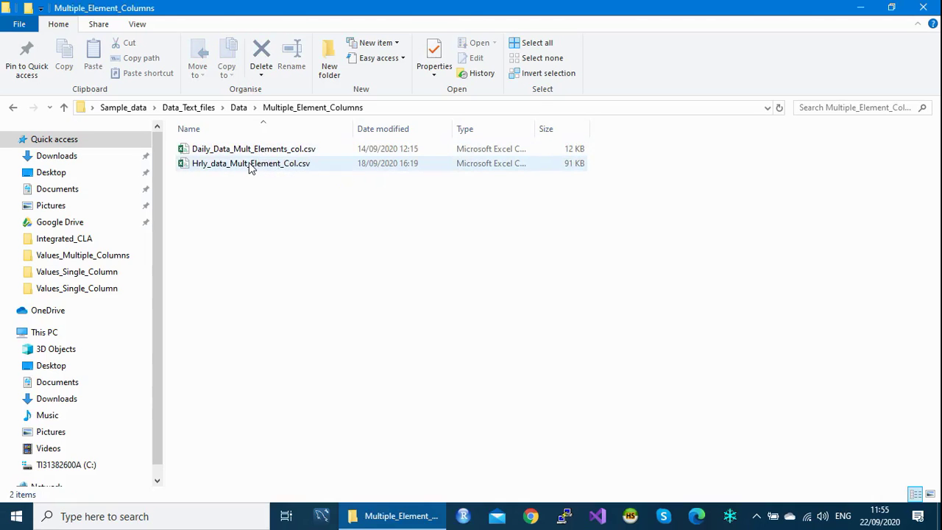
{"action": "double_click", "coordinate": [250, 165]}
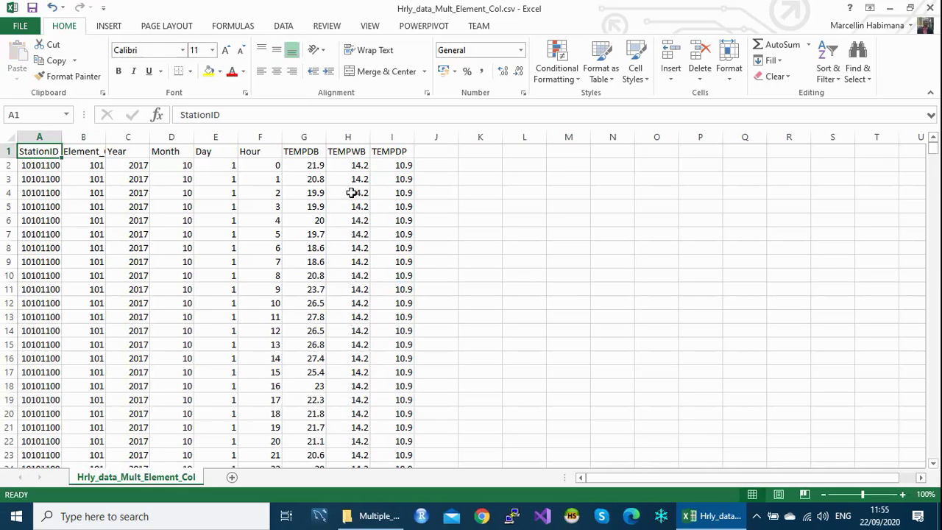
Step: Review the values in the TEMPDB, TEMPWB and TEMPDP columns of the hourly data
{"action": "left_click", "coordinate": [304, 132]}
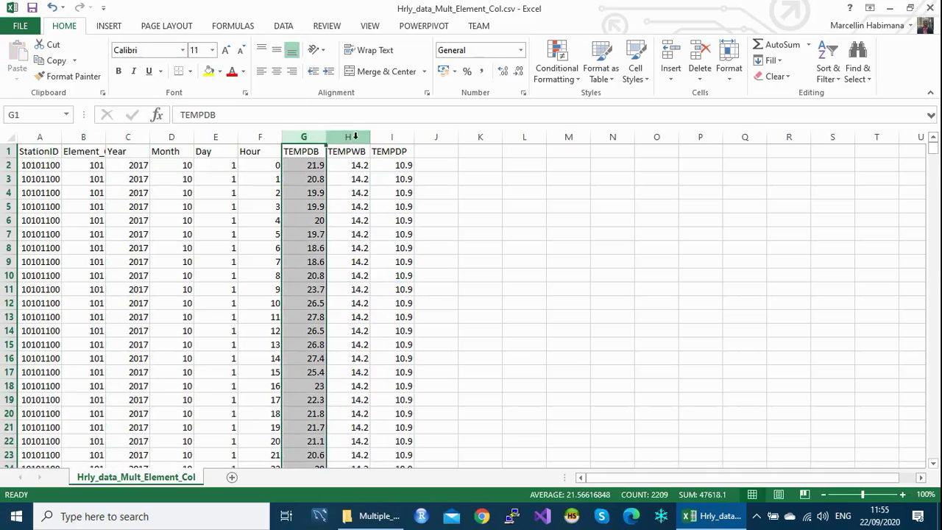
{"action": "left_click", "coordinate": [356, 136]}
{"action": "left_click", "coordinate": [401, 138]}
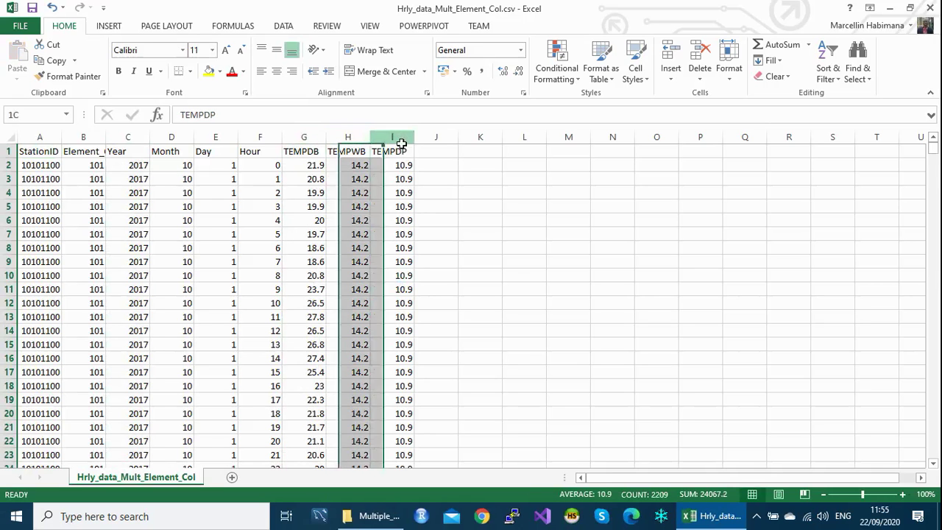
{"action": "left_click_drag", "start_coordinate": [933, 157], "coordinate": [939, 500]}
{"action": "left_click_drag", "start_coordinate": [934, 452], "coordinate": [908, 137]}
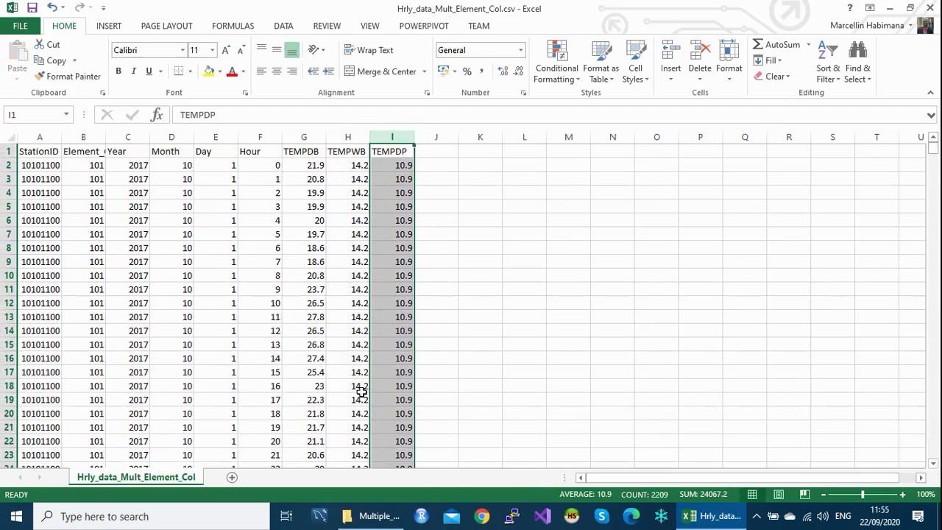
{"action": "left_click", "coordinate": [347, 137]}
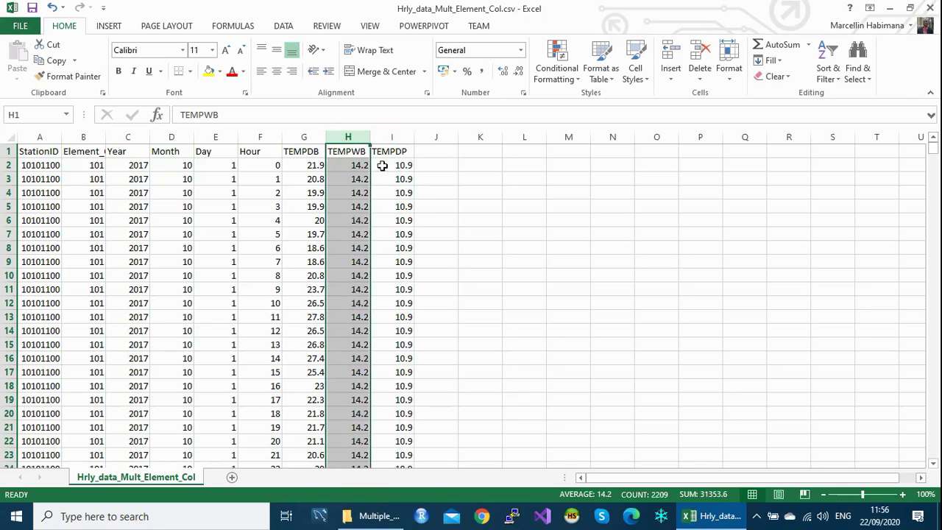
{"action": "left_click", "coordinate": [394, 137]}
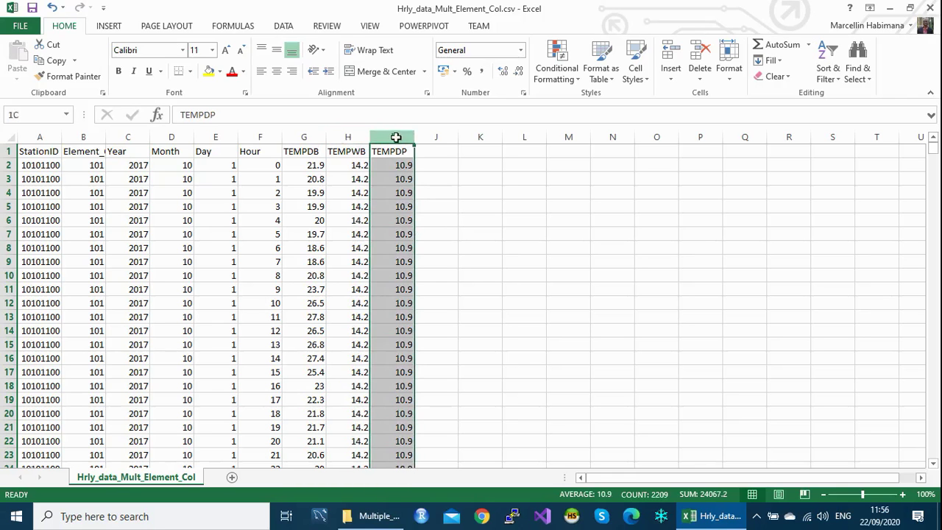
{"action": "left_click", "coordinate": [348, 137]}
{"action": "left_click", "coordinate": [399, 137]}
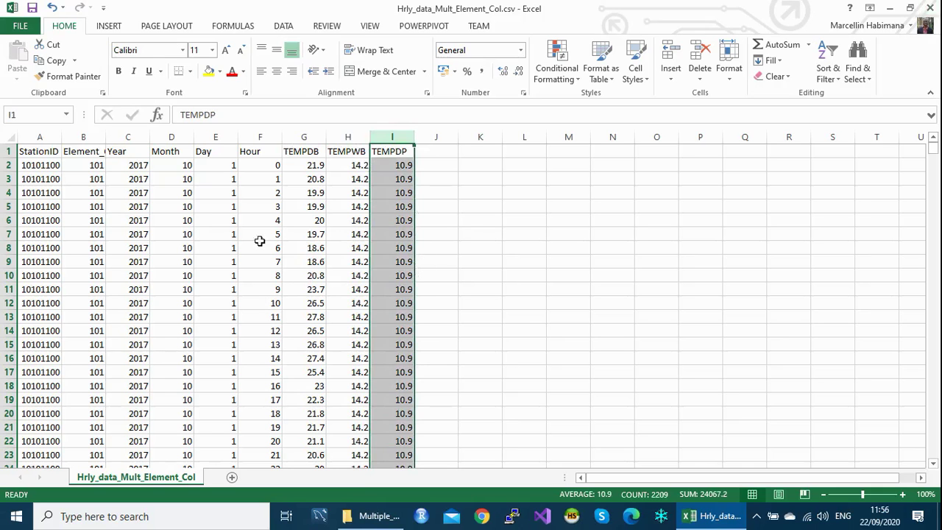
Step: Delete column B, Element_Code, so Year follows StationID
{"action": "left_click", "coordinate": [82, 138]}
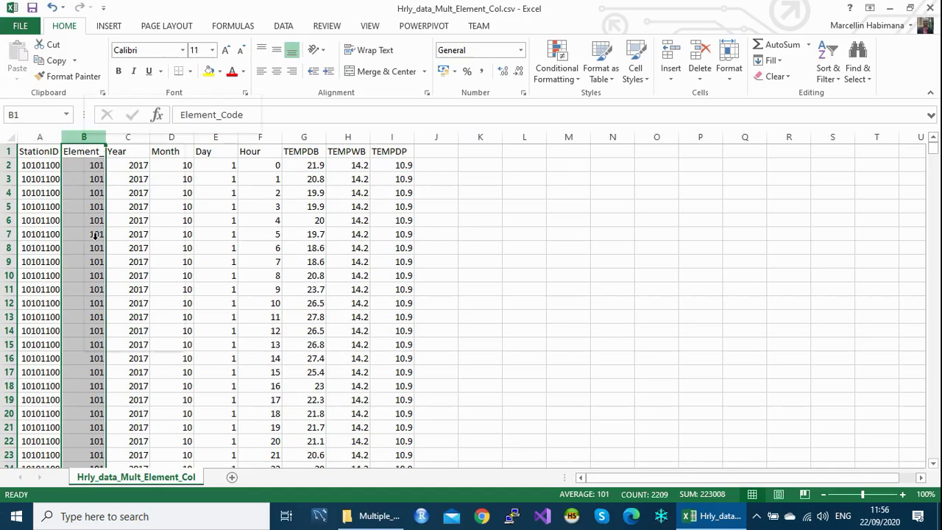
{"action": "right_click", "coordinate": [84, 141]}
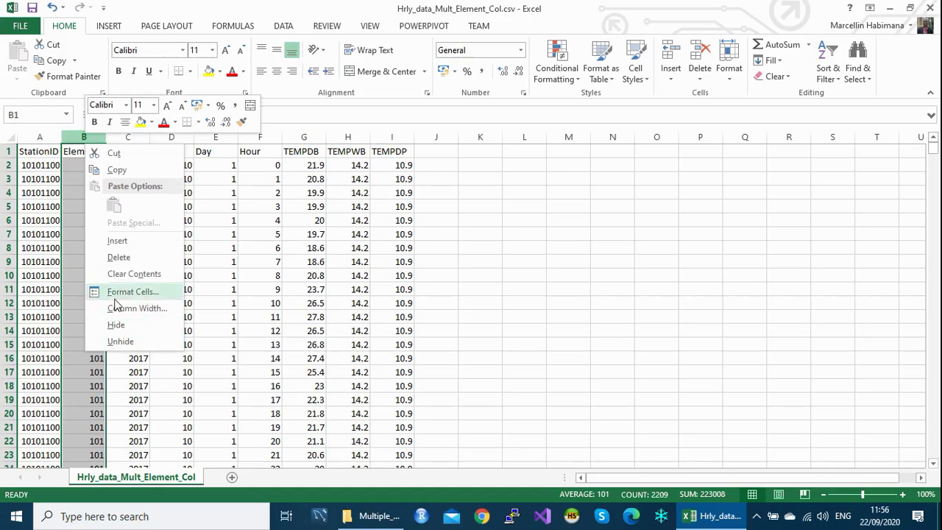
{"action": "left_click", "coordinate": [120, 256]}
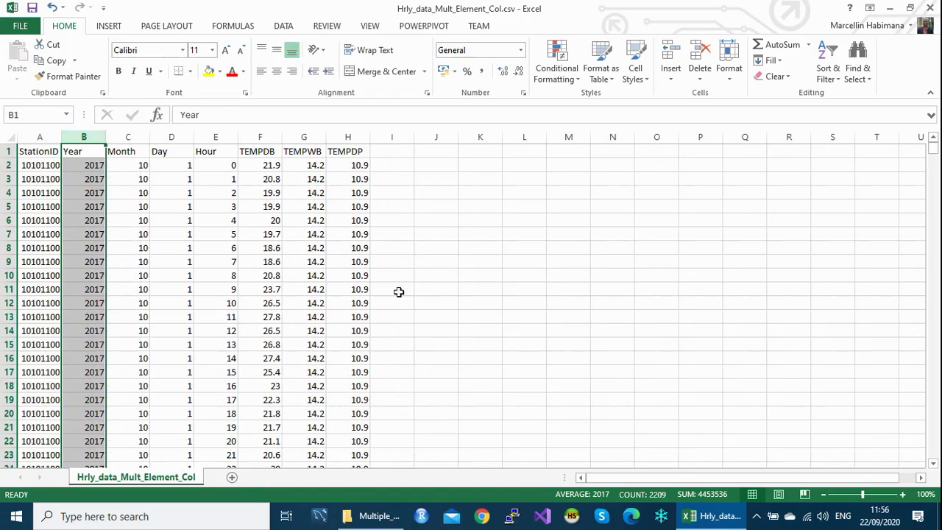
Step: Save the cleaned hourly file, keeping the CSV format
{"action": "left_click", "coordinate": [596, 308]}
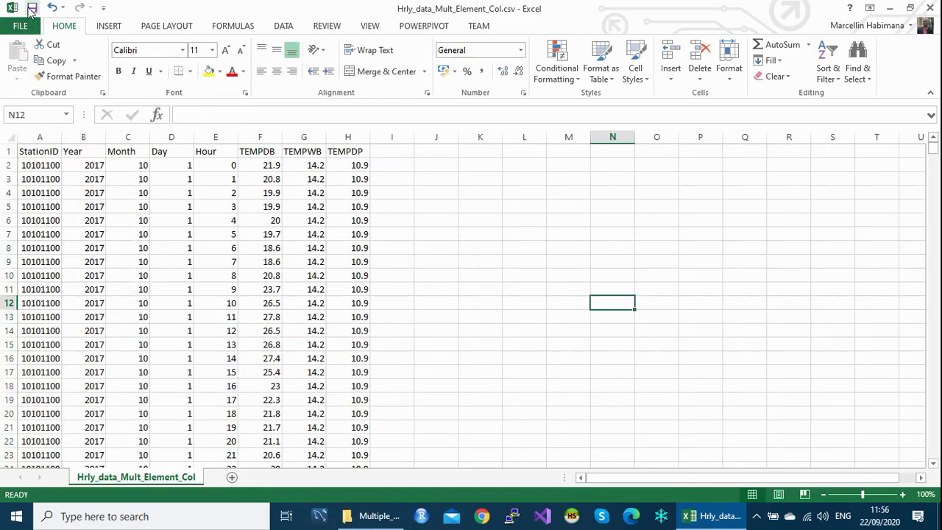
{"action": "left_click", "coordinate": [32, 8]}
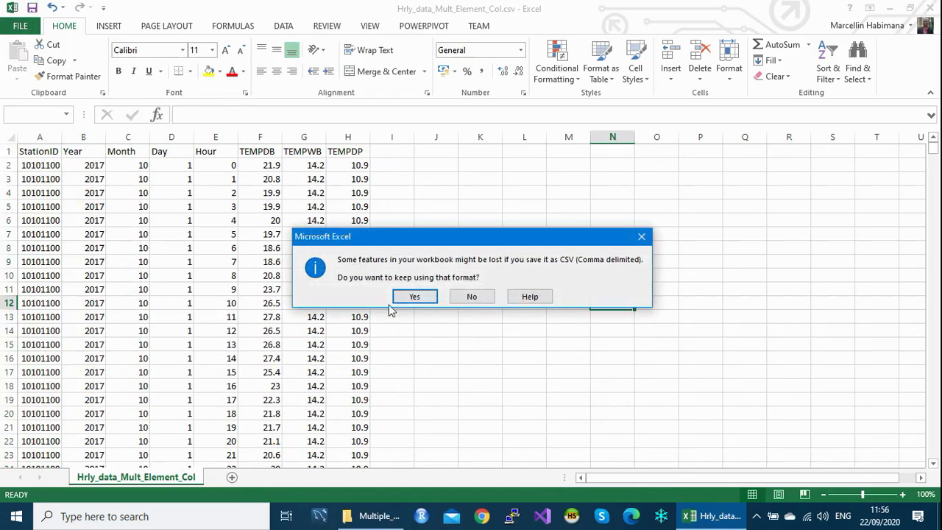
{"action": "left_click", "coordinate": [415, 297]}
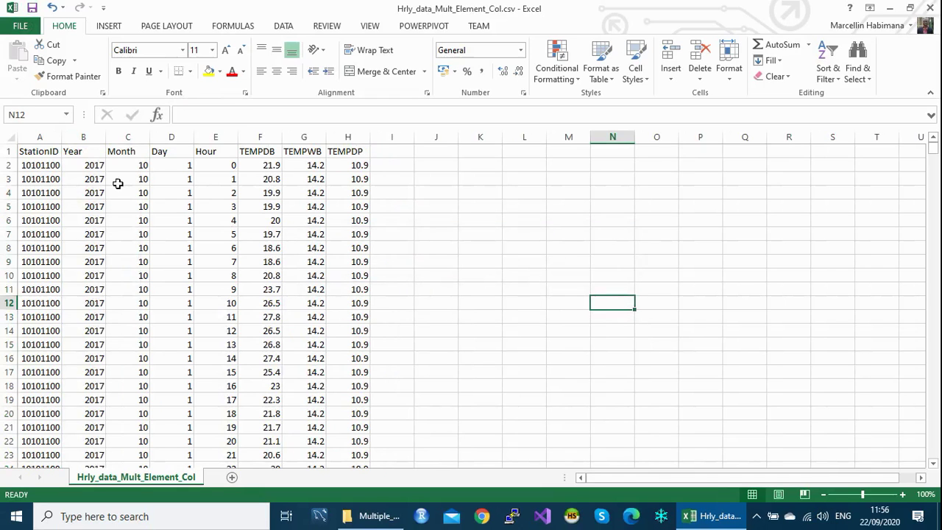
Step: Recheck the TEMPDB, TEMPWB and TEMPDP columns, then close Excel without saving again
{"action": "left_click", "coordinate": [259, 137]}
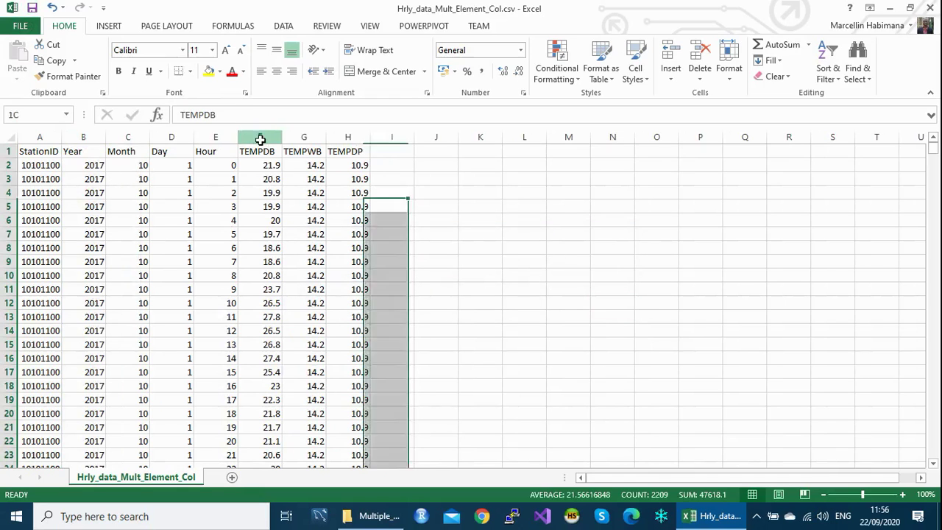
{"action": "left_click", "coordinate": [306, 136]}
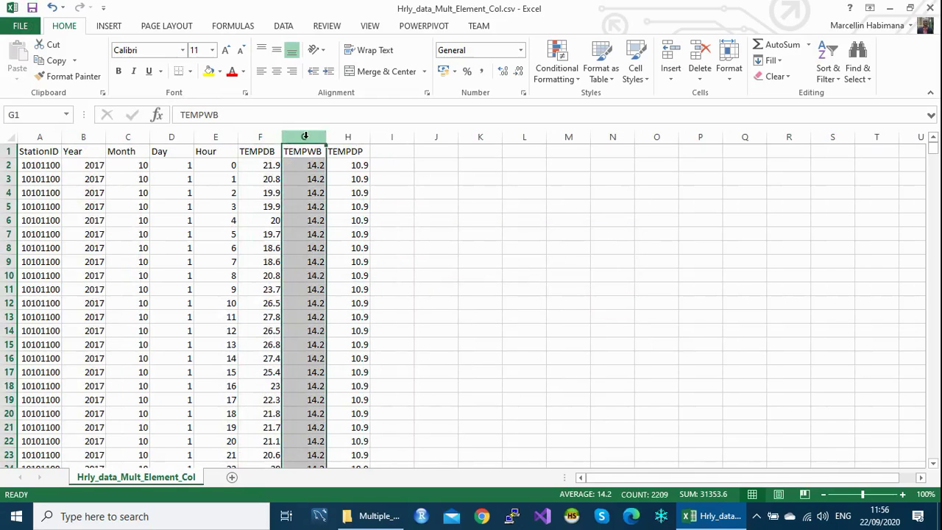
{"action": "left_click", "coordinate": [352, 138]}
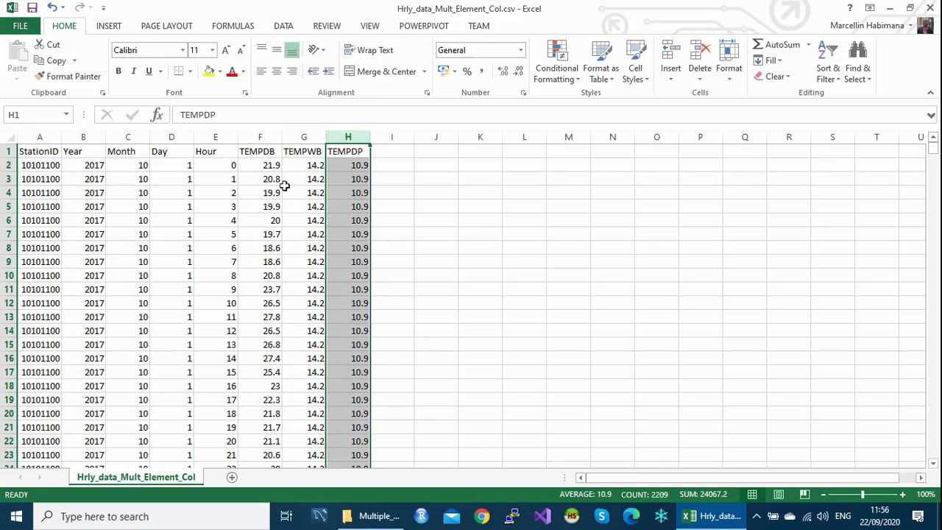
{"action": "left_click", "coordinate": [257, 137]}
{"action": "left_click", "coordinate": [305, 137]}
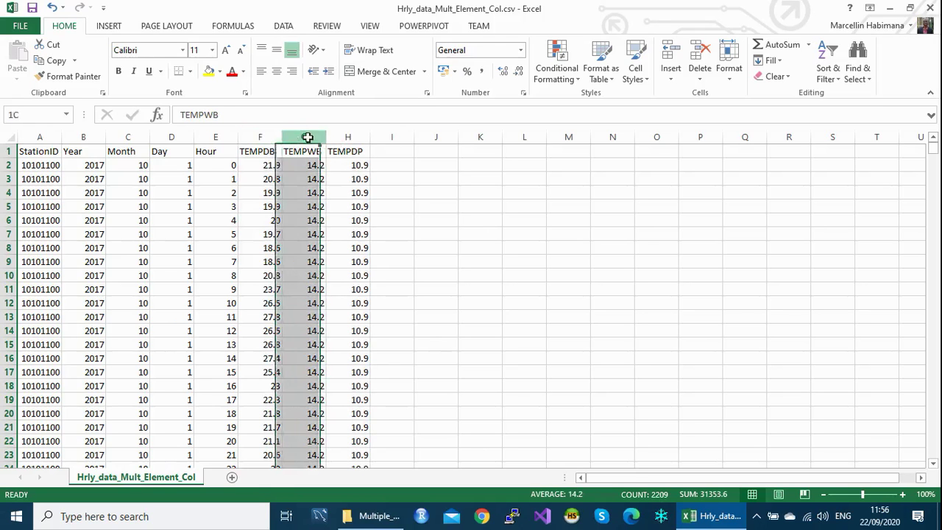
{"action": "left_click", "coordinate": [351, 135]}
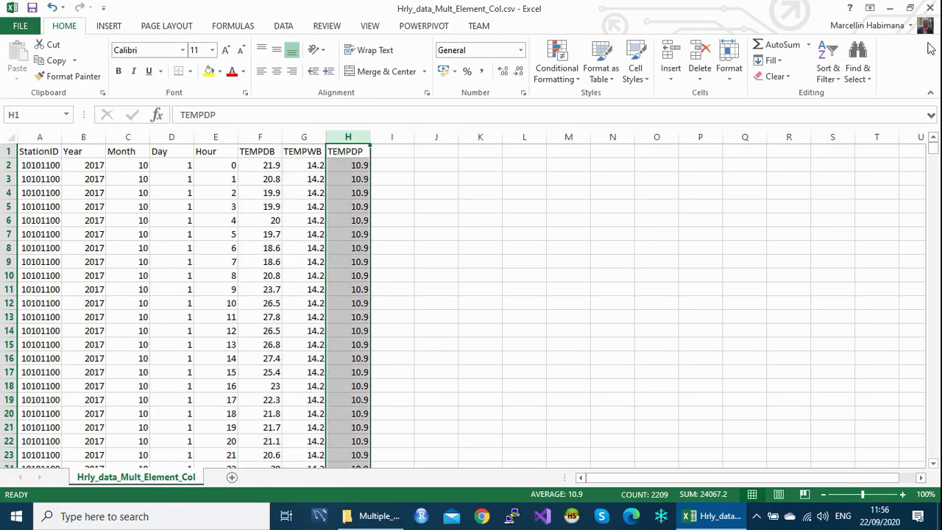
{"action": "left_click", "coordinate": [931, 7]}
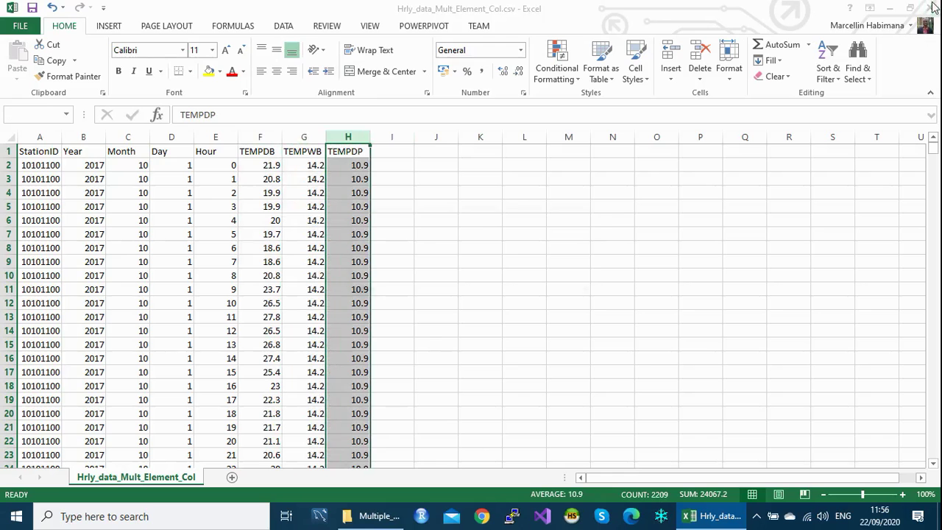
{"action": "left_click", "coordinate": [469, 275]}
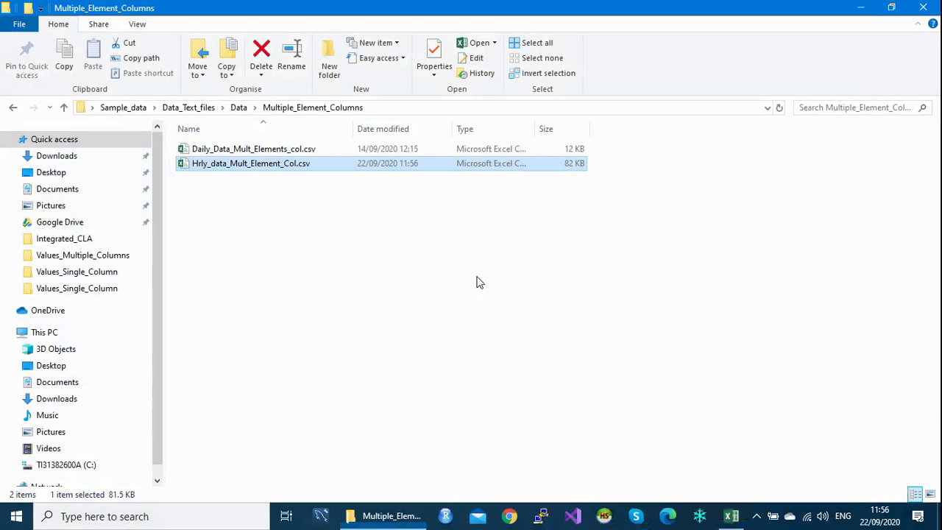
Step: Open Daily_Data_Mult_Elements_col.csv, review columns StationId, Year, Month, Day, PRECIP, TMPMAX, TMPMIN, then close it
{"action": "left_click", "coordinate": [277, 156]}
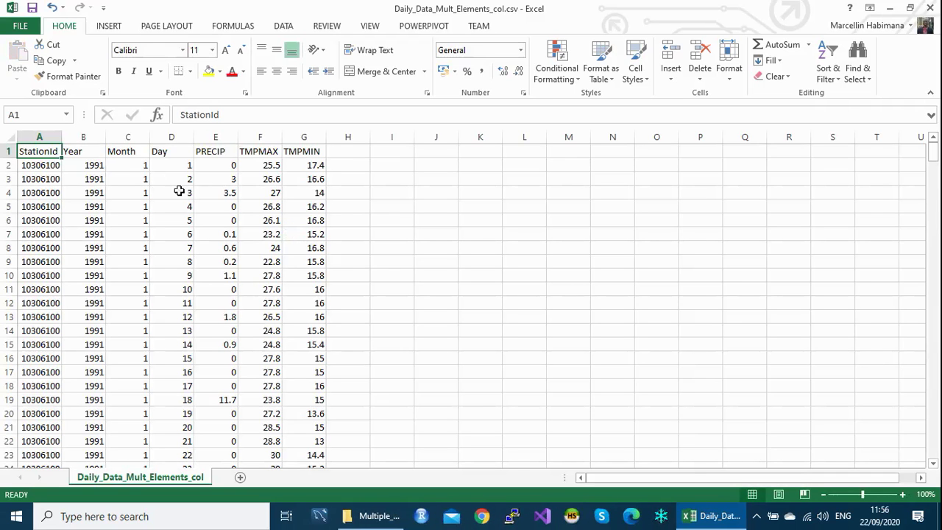
{"action": "left_click", "coordinate": [39, 138]}
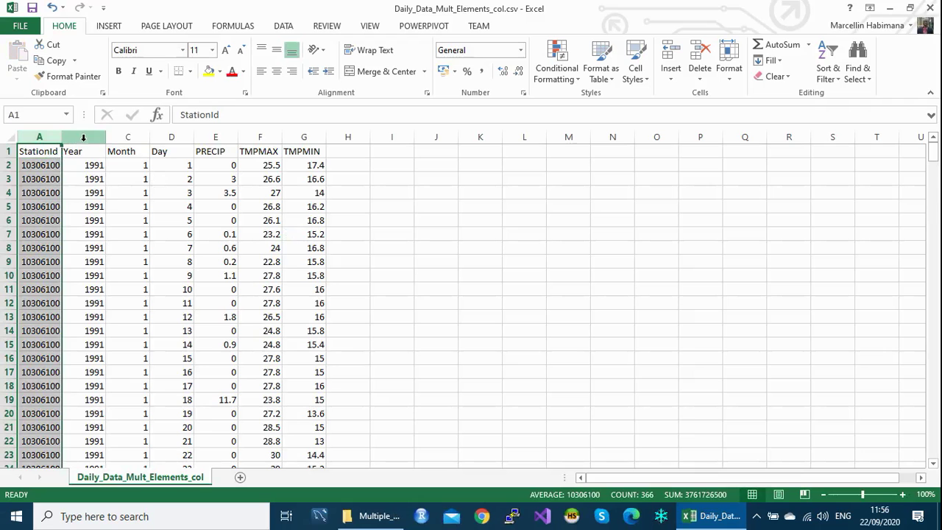
{"action": "left_click", "coordinate": [84, 137]}
{"action": "left_click", "coordinate": [128, 138]}
{"action": "left_click", "coordinate": [168, 137]}
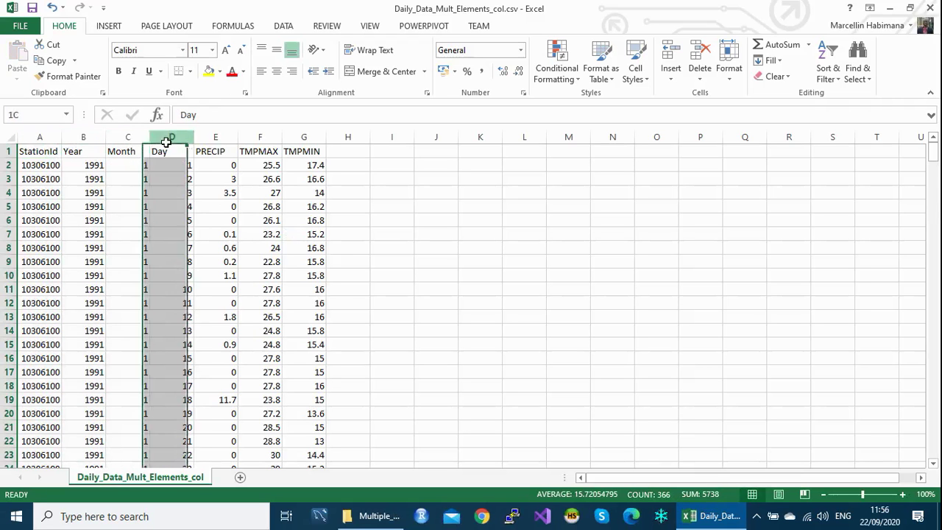
{"action": "left_click", "coordinate": [216, 136]}
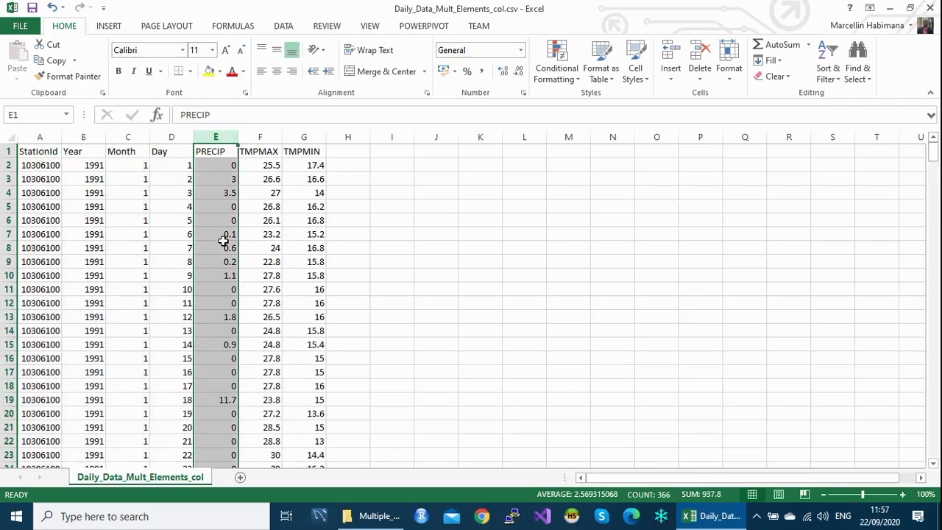
{"action": "left_click", "coordinate": [268, 135]}
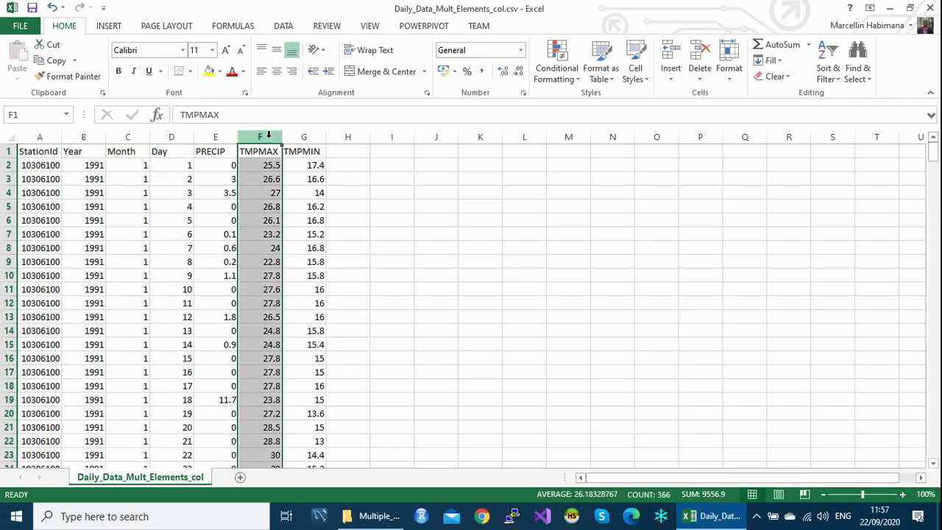
{"action": "left_click", "coordinate": [312, 135]}
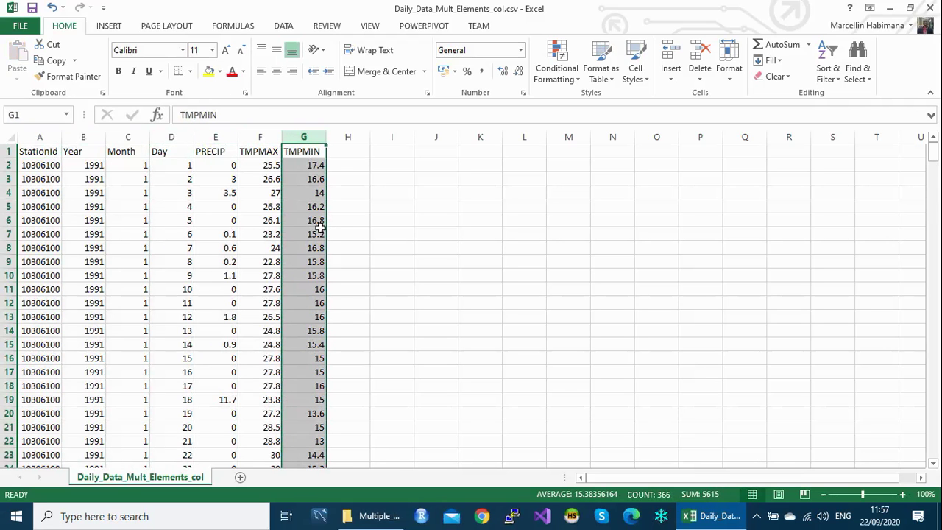
{"action": "left_click", "coordinate": [389, 290]}
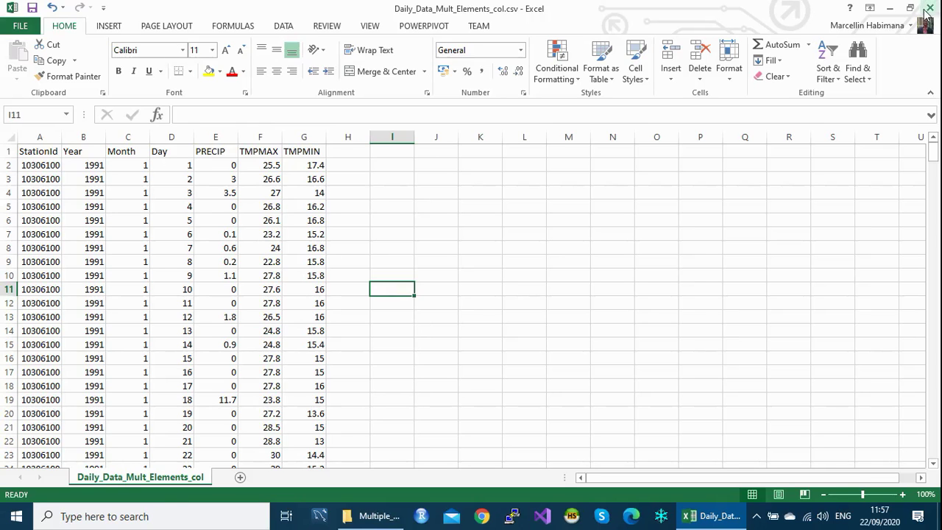
{"action": "left_click", "coordinate": [929, 11]}
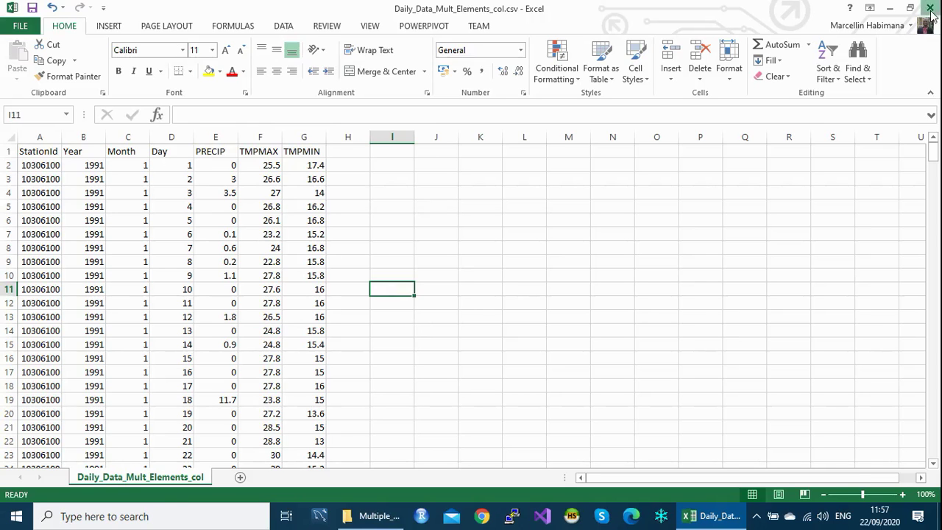